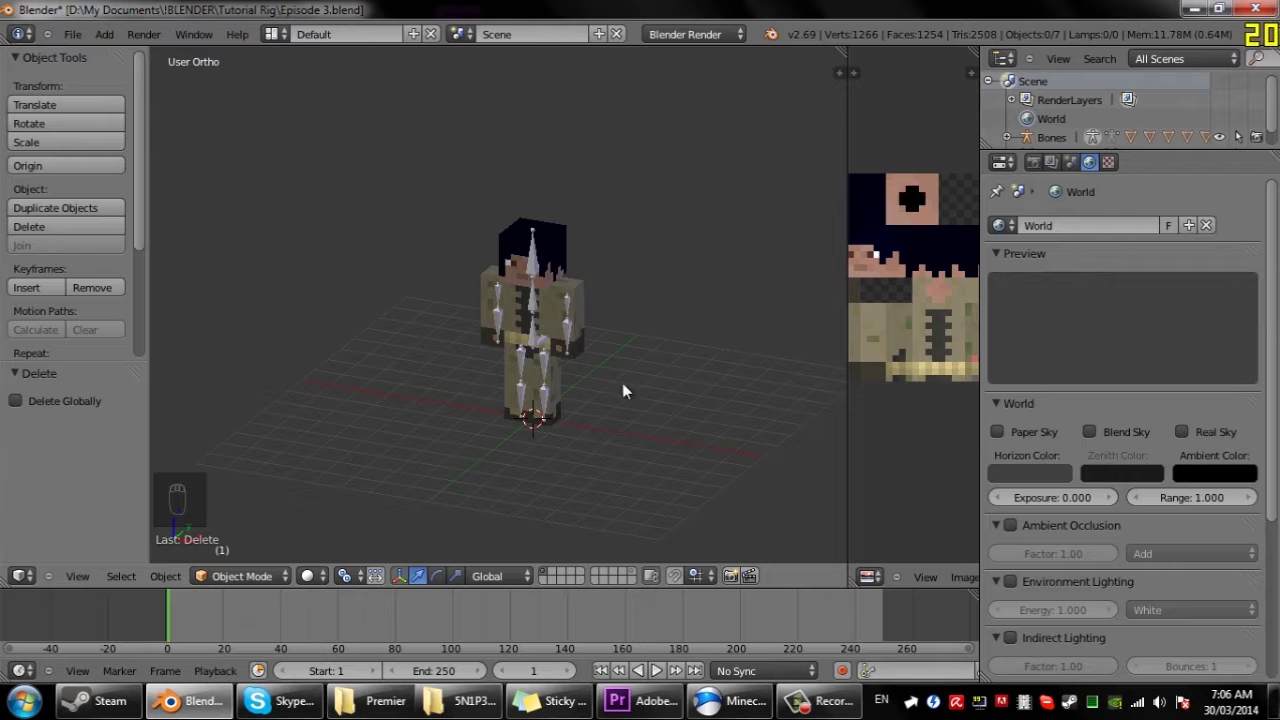
# Orbit the view to an oblique angle on the rigged Minecraft character
pyautogui.moveTo(622, 385); pyautogui.dragTo(650, 342, button='middle')
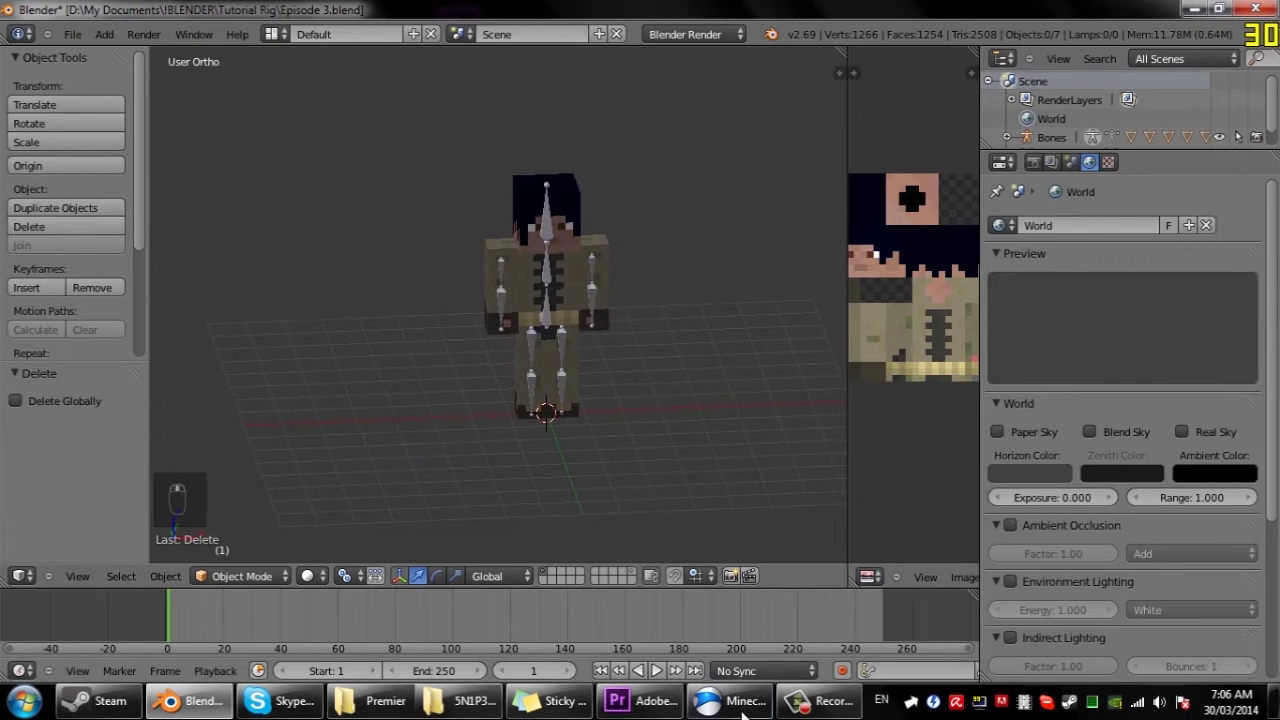
pyautogui.click(743, 702)
pyautogui.click(743, 702)
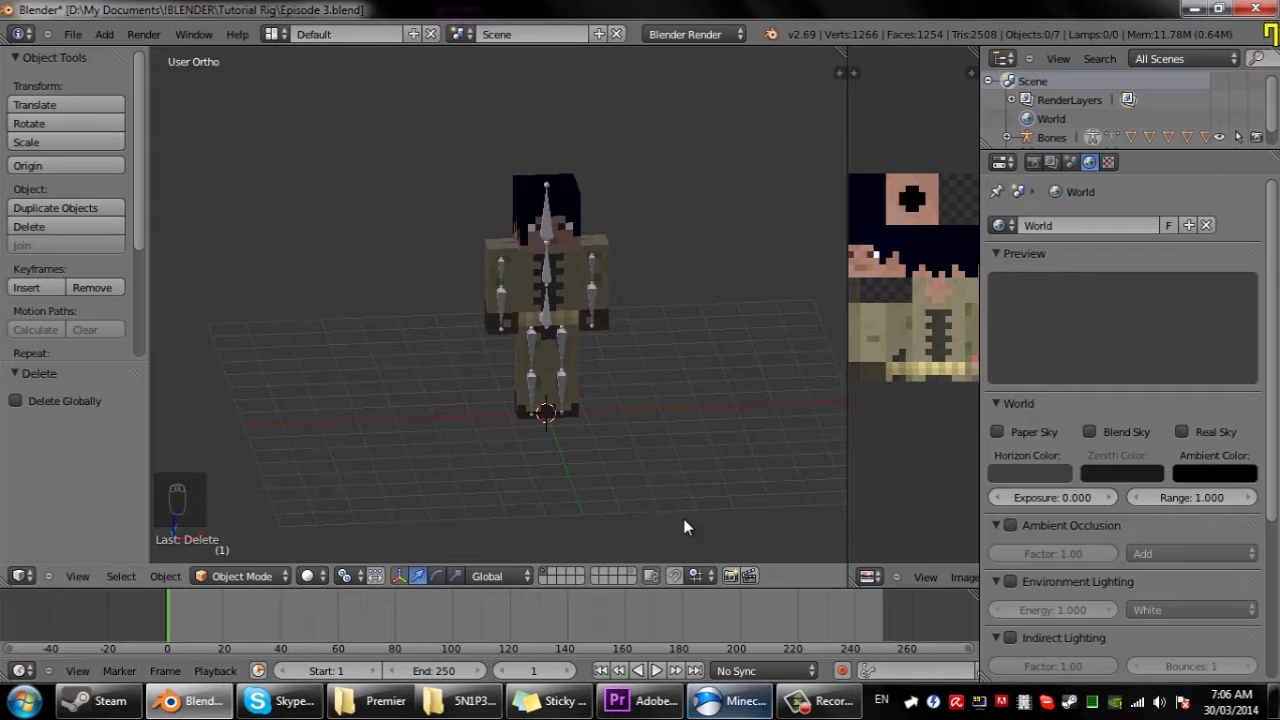
pyautogui.moveTo(660, 414); pyautogui.dragTo(668, 414, button='middle')
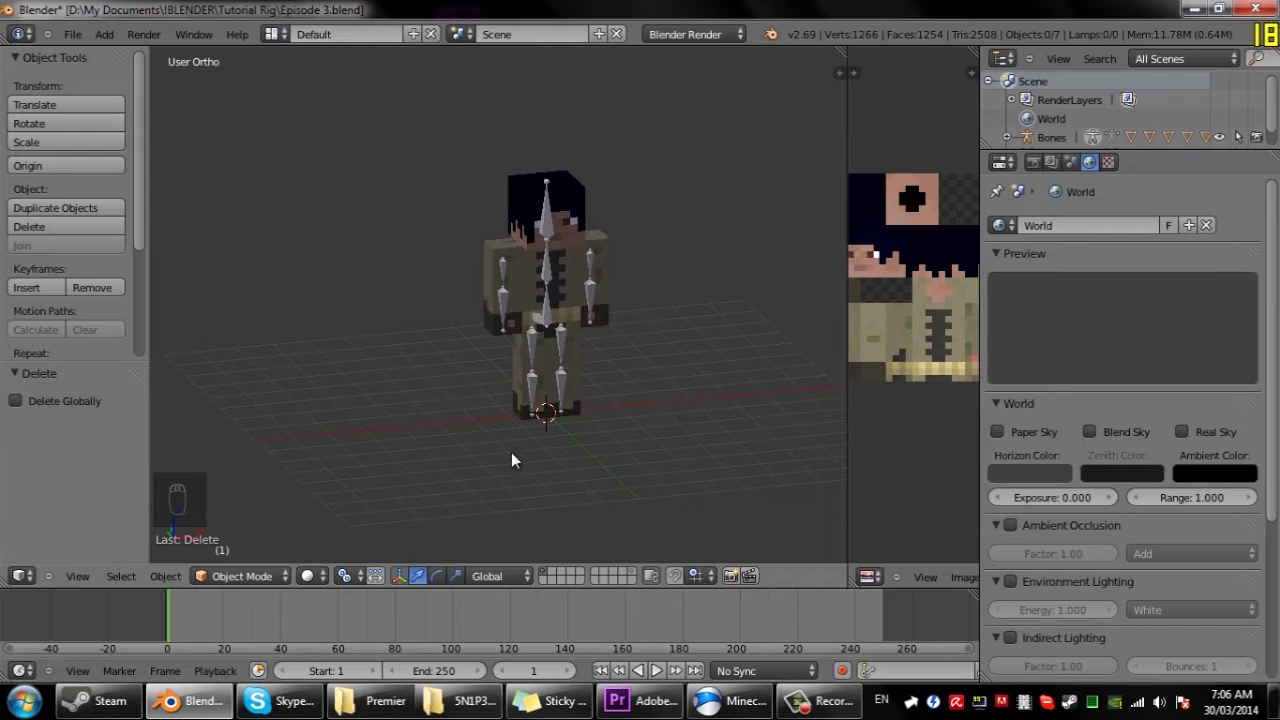
pyautogui.moveTo(632, 412); pyautogui.dragTo(593, 432, button='middle')
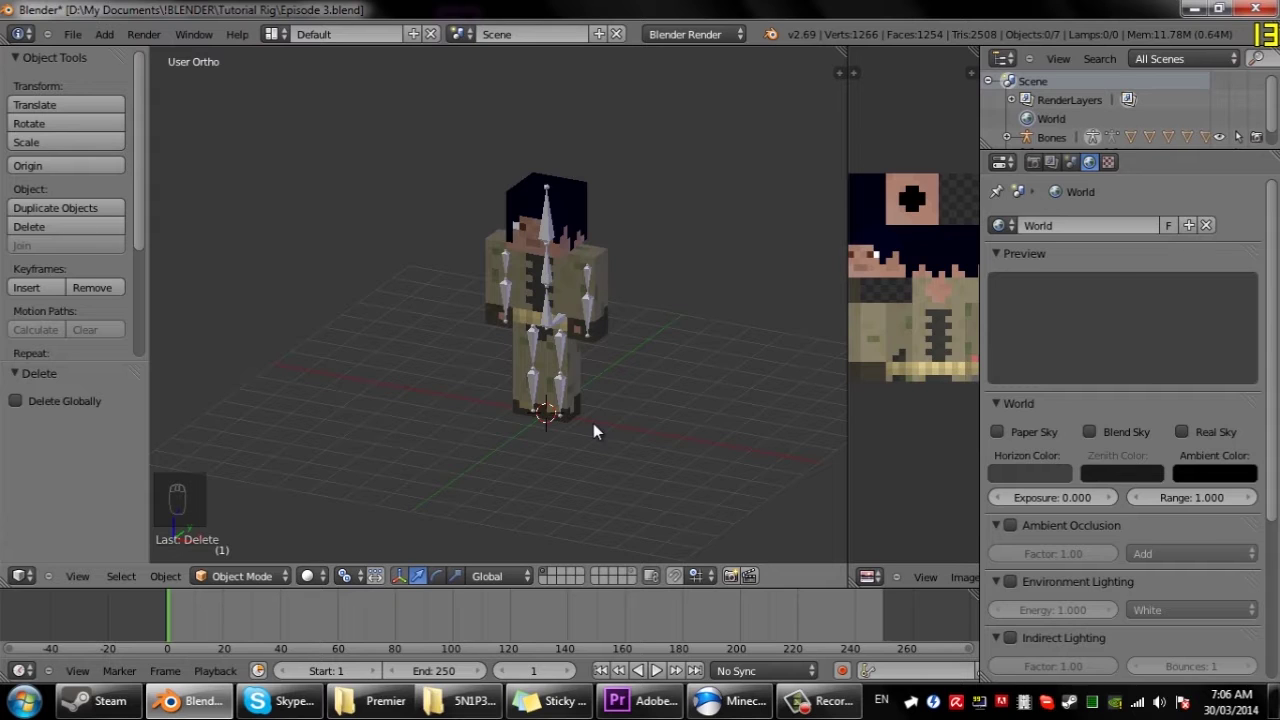
pyautogui.moveTo(593, 424)
pyautogui.mouseDown(button='middle')
pyautogui.moveTo(620, 446)
pyautogui.moveTo(617, 430)
pyautogui.mouseUp(button='middle')
# Add a plane under the character, scale it by 10, and deselect everything
pyautogui.hotkey('shift', 'a')
pyautogui.moveTo(545, 411)
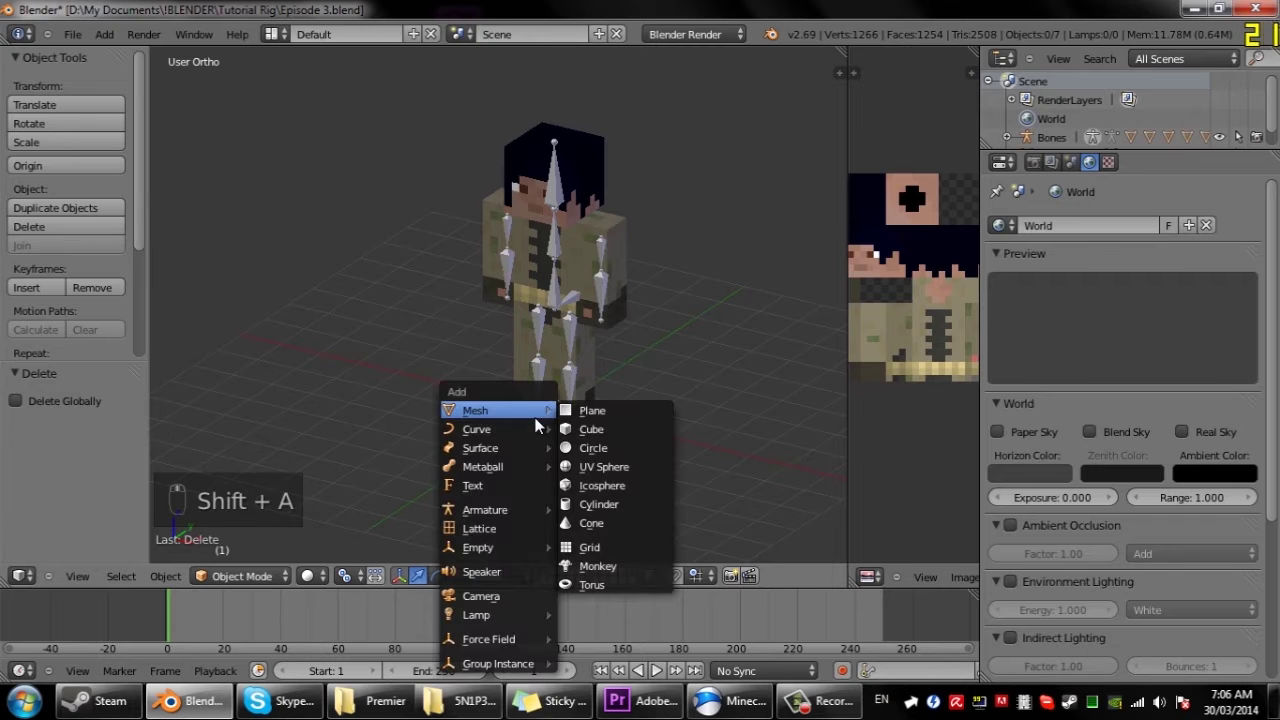
pyautogui.click(590, 411)
pyautogui.write('s')
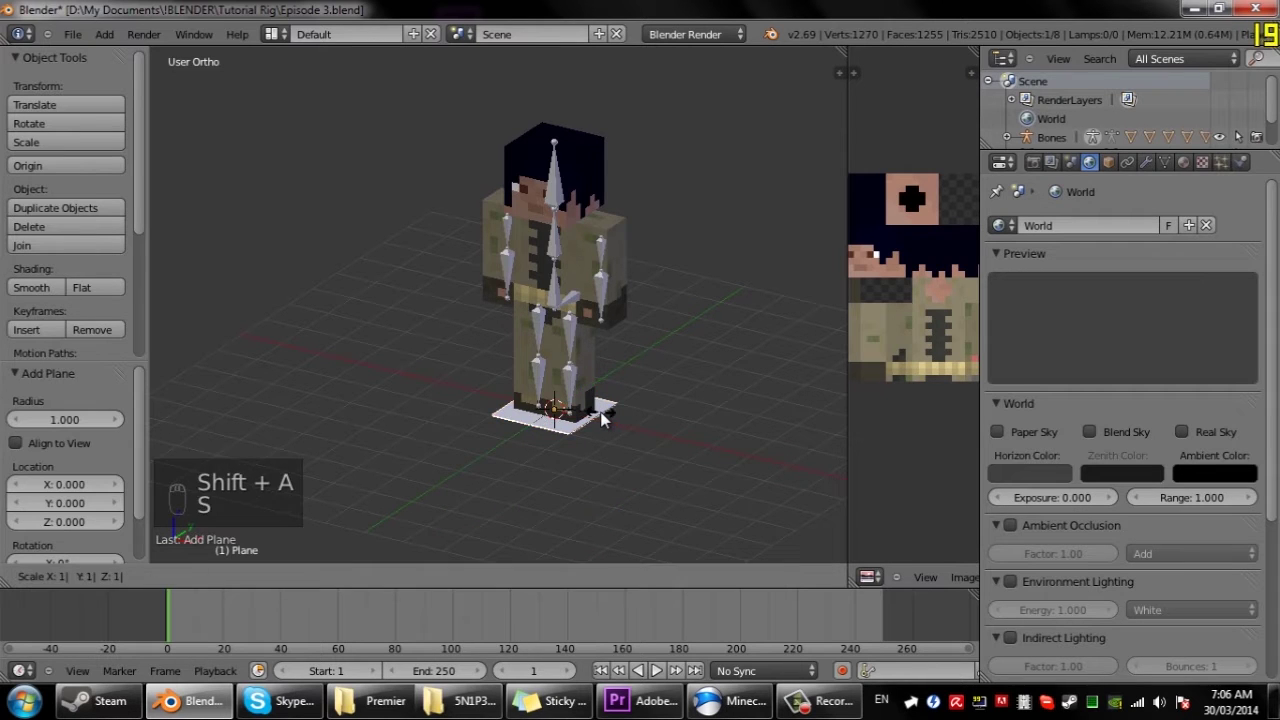
pyautogui.write('100')
pyautogui.press('Return')
pyautogui.press('a')
pyautogui.scroll(-5, 587, 228)
pyautogui.scroll(-3, 530, 255)
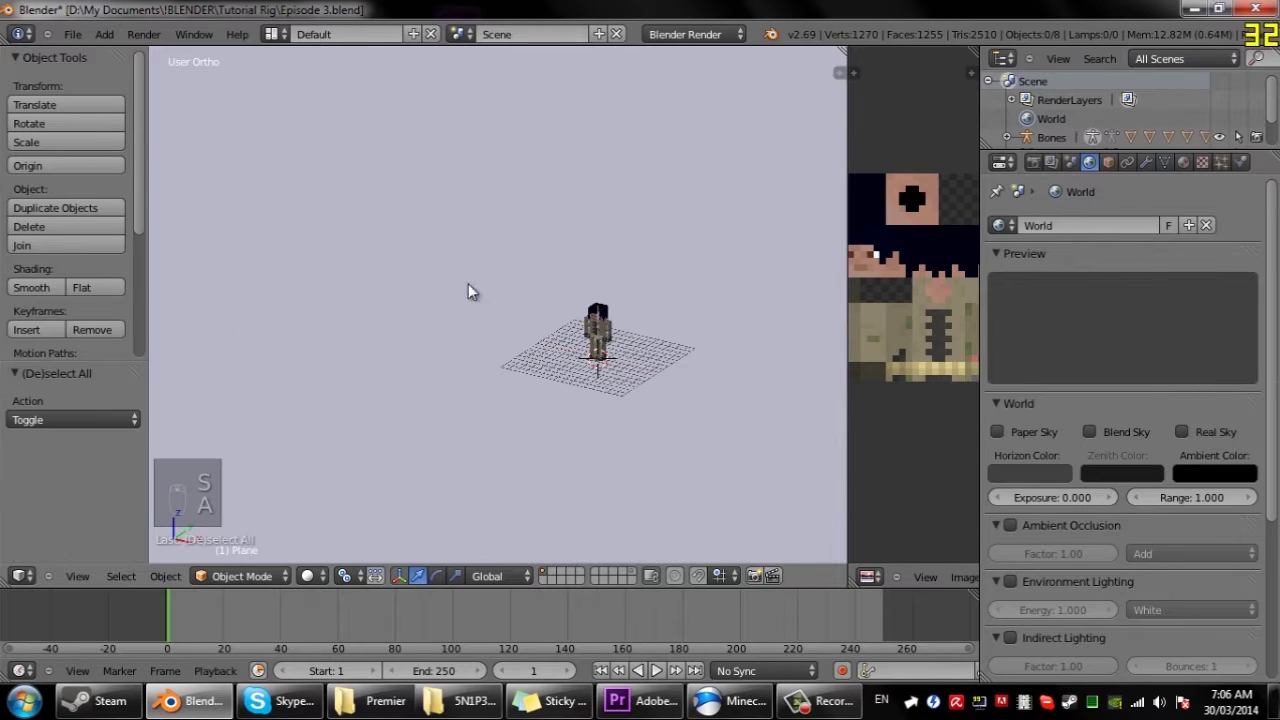
pyautogui.scroll(3, 566, 395)
# Inspect plane and character from new angles, toggling the armature into pose mode and back
pyautogui.moveTo(566, 395); pyautogui.dragTo(574, 396, button='middle')
pyautogui.scroll(3, 576, 288)
pyautogui.moveTo(576, 288); pyautogui.dragTo(586, 420, button='middle')
pyautogui.scroll(4, 586, 410)
pyautogui.scroll(3, 680, 428)
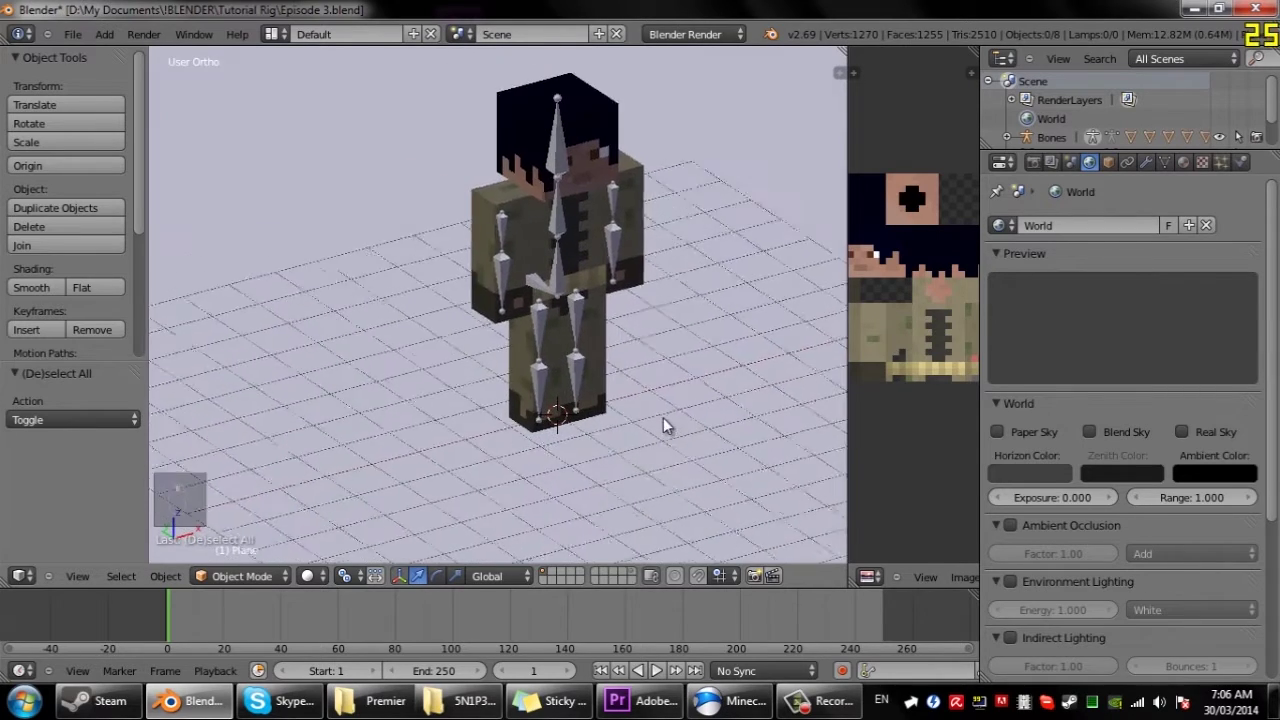
pyautogui.hotkey('ctrl', 'Tab')
pyautogui.scroll(-4, 617, 436)
pyautogui.hotkey('ctrl', 'Tab')
pyautogui.moveTo(617, 436); pyautogui.dragTo(610, 300, button='middle')
pyautogui.scroll(-2, 530, 428)
pyautogui.scroll(-1, 545, 420)
pyautogui.scroll(2, 525, 422)
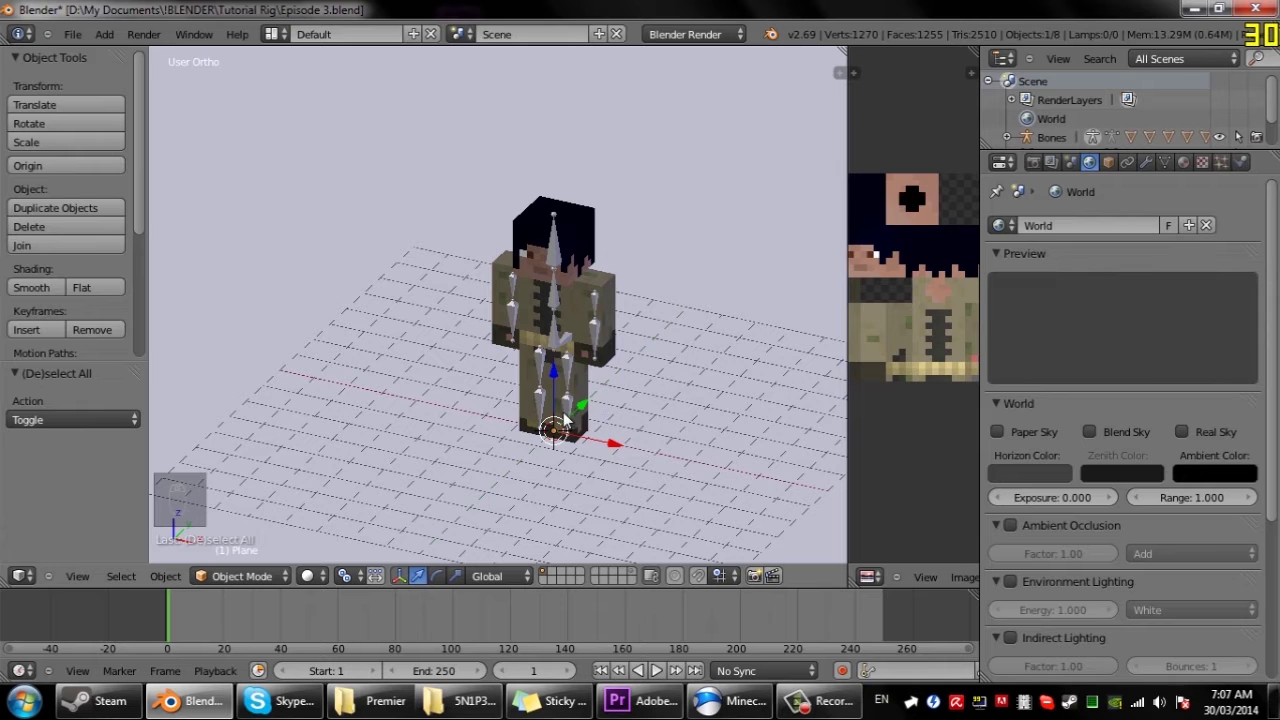
pyautogui.moveTo(563, 412); pyautogui.dragTo(560, 432, button='middle')
# Add a Hemi lamp and raise it along Z to 12.134 above the character
pyautogui.hotkey('shift', 'a')
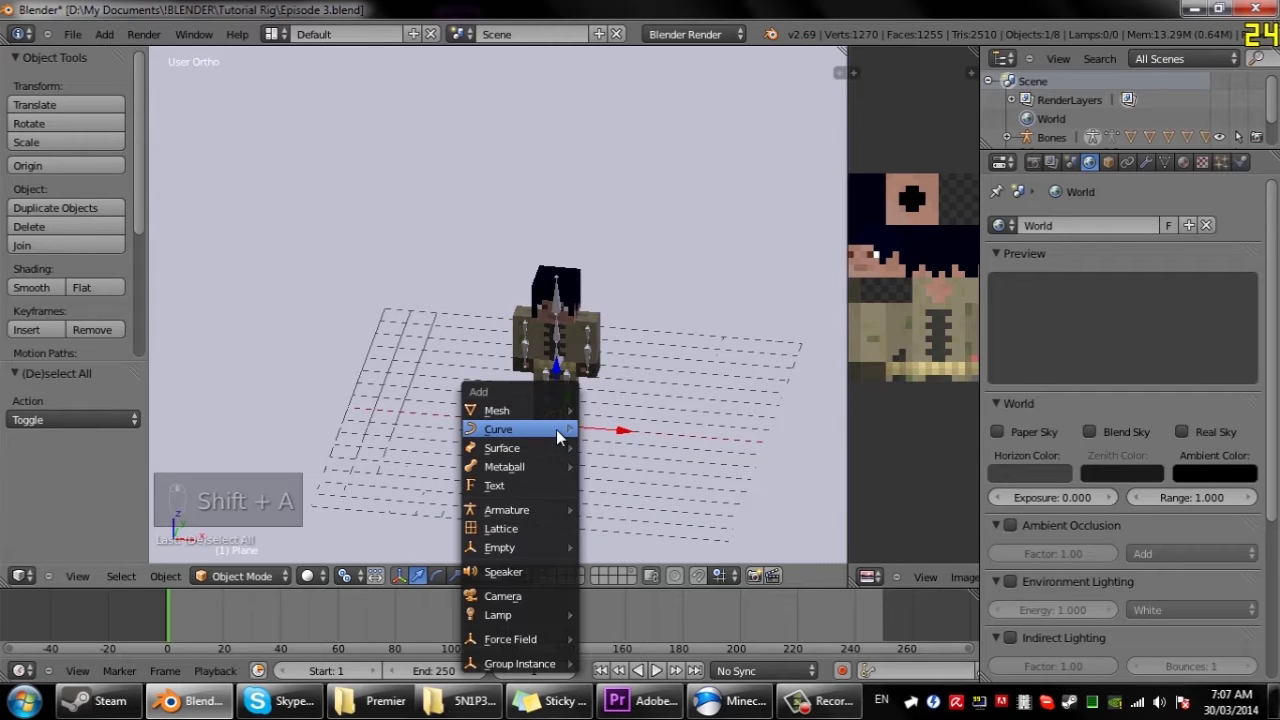
pyautogui.moveTo(556, 431)
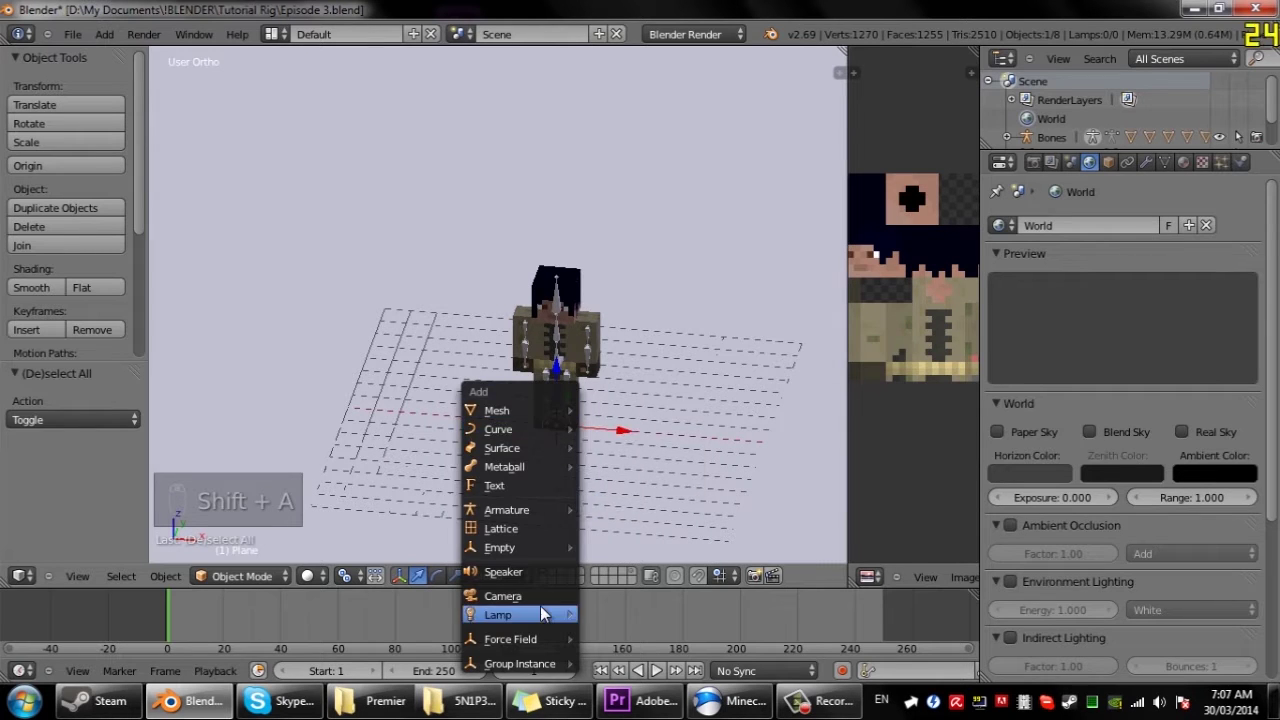
pyautogui.moveTo(540, 606)
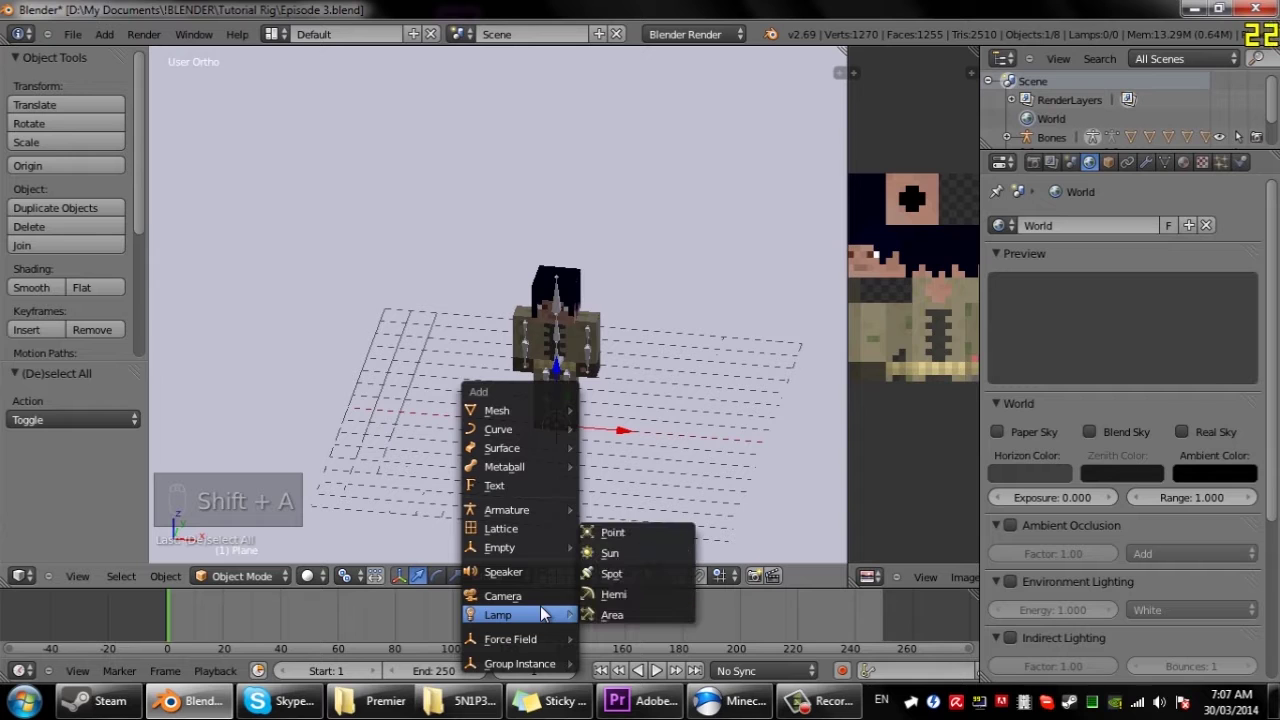
pyautogui.click(643, 594)
pyautogui.moveTo(657, 477); pyautogui.dragTo(597, 494, button='middle')
pyautogui.press('g')
pyautogui.press('z')
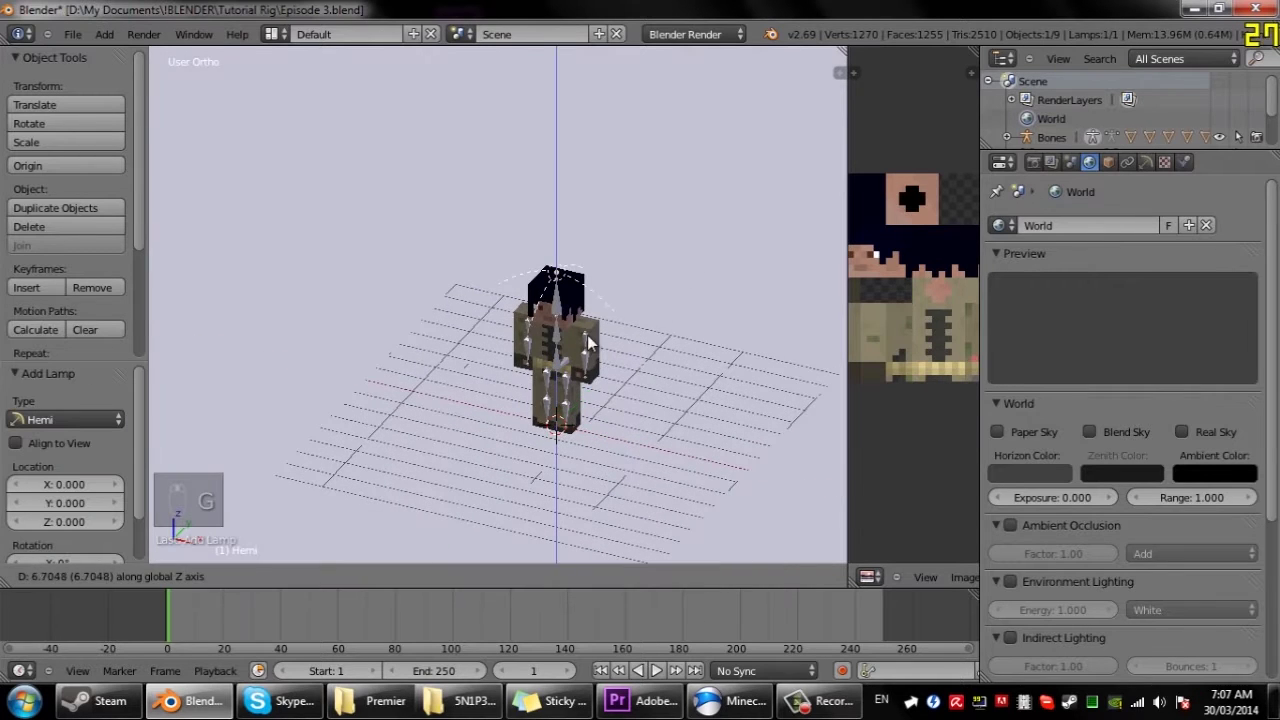
pyautogui.click(591, 212)
pyautogui.moveTo(590, 236); pyautogui.dragTo(461, 298, button='middle')
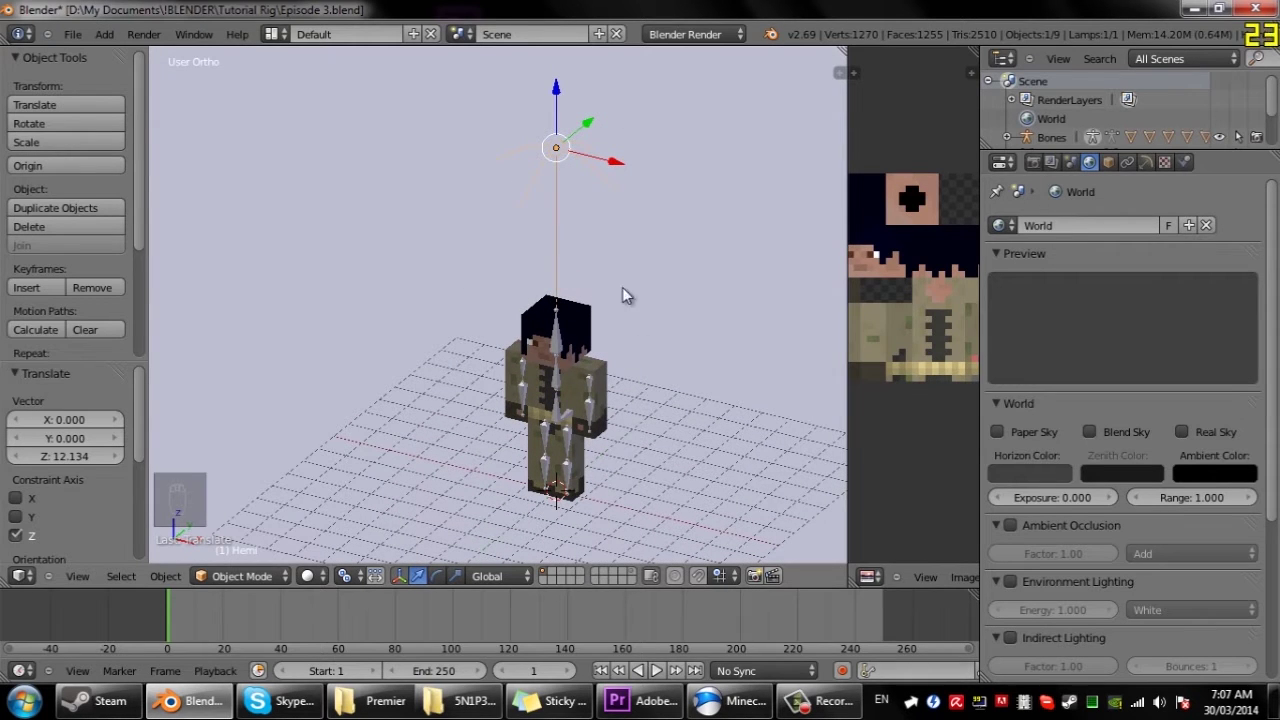
# Lower the Hemi lamp's energy to 0.5
pyautogui.click(1149, 162)
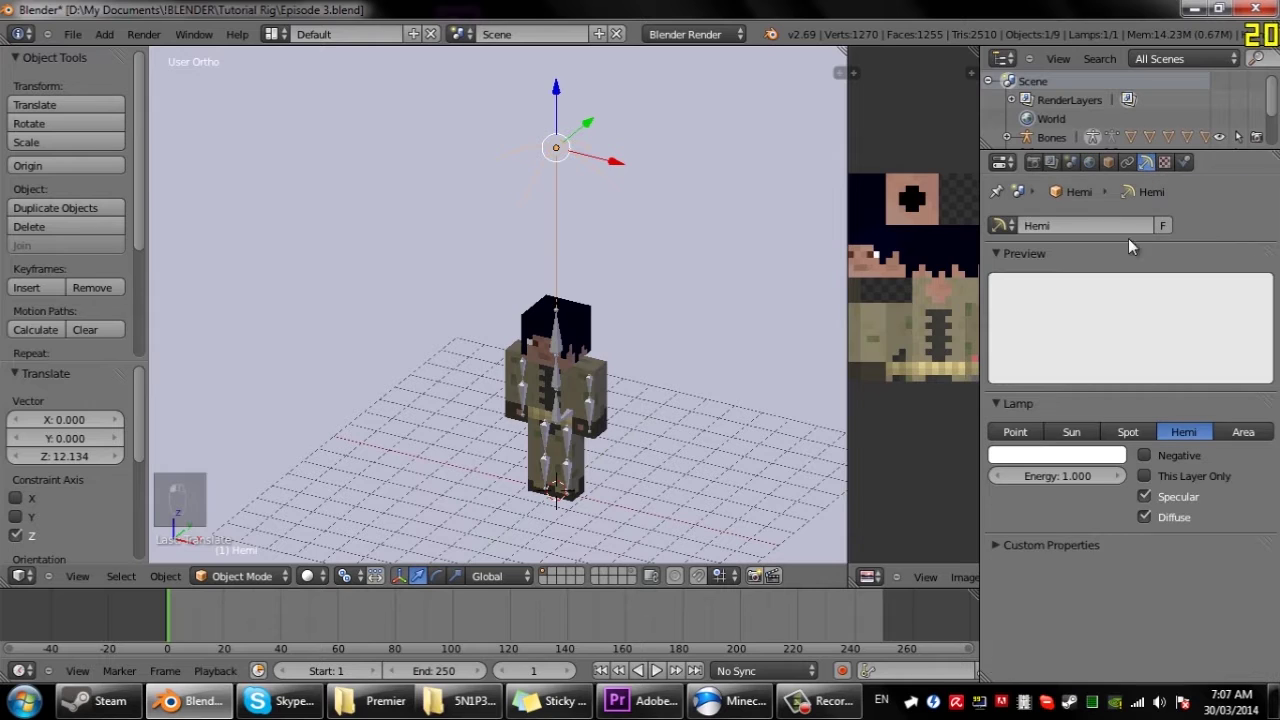
pyautogui.click(1039, 476)
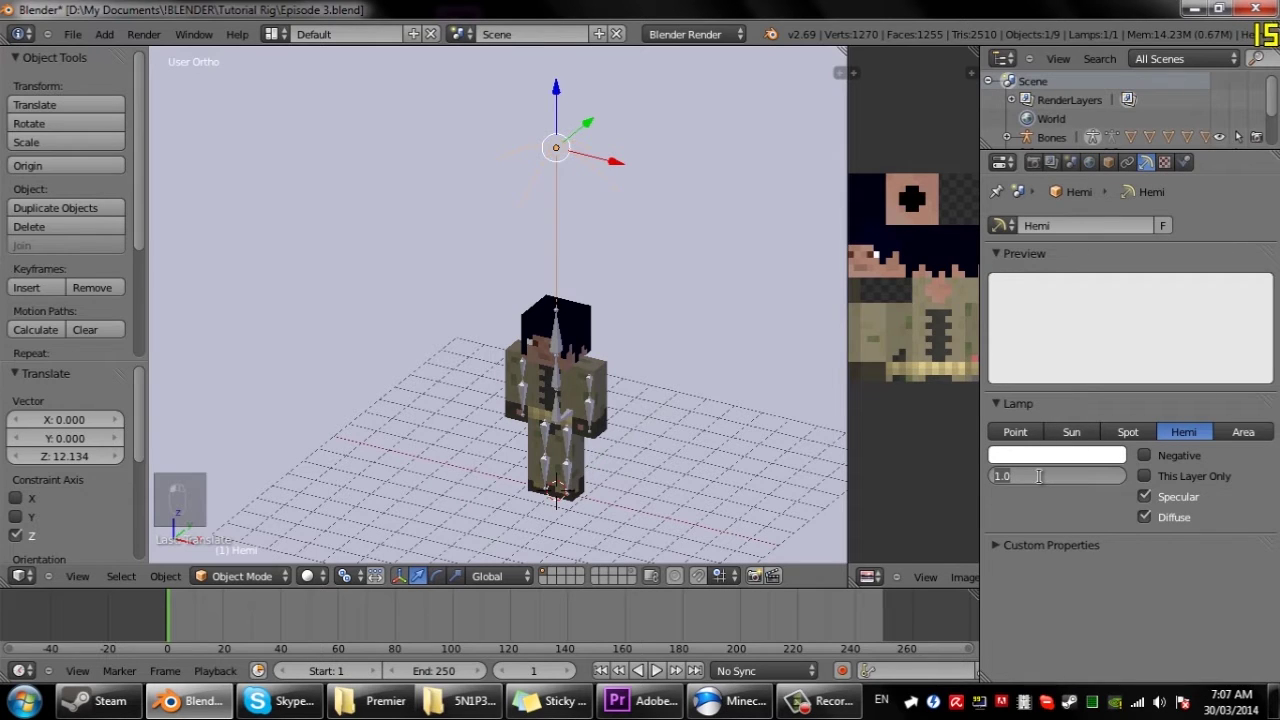
pyautogui.write('0.5')
pyautogui.press('Return')
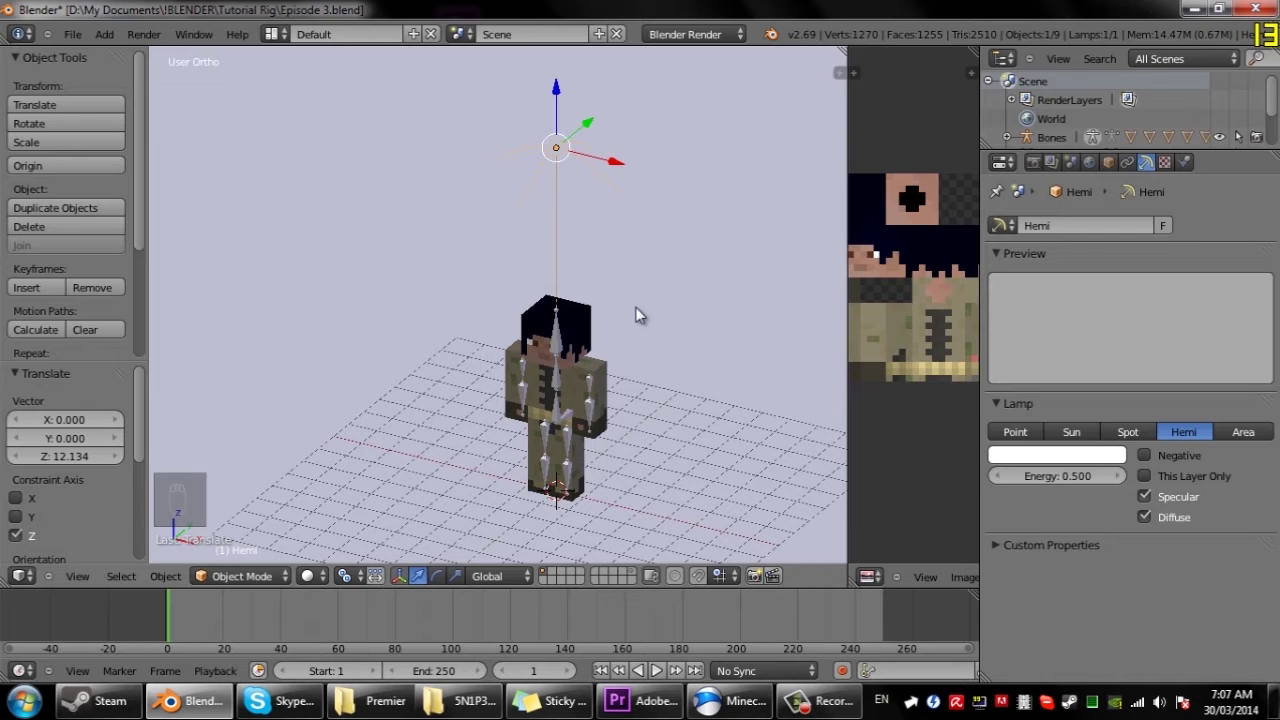
pyautogui.moveTo(640, 315); pyautogui.dragTo(581, 244, button='middle')
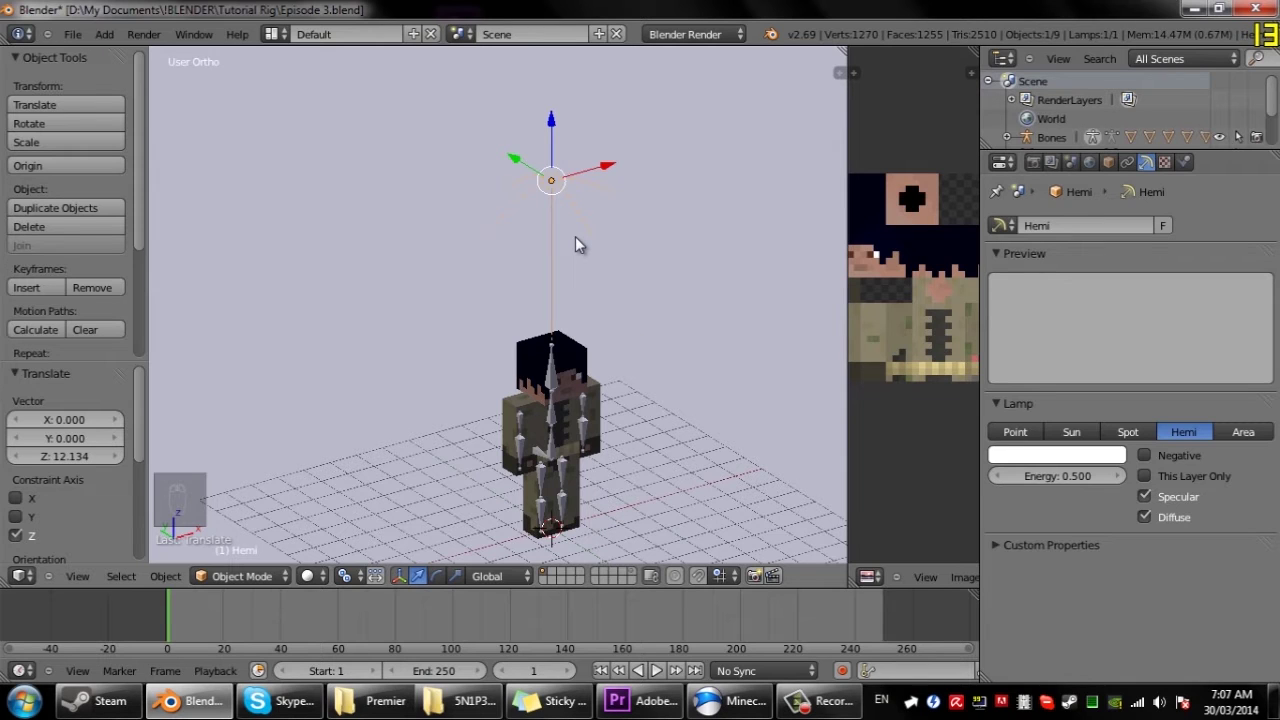
pyautogui.keyDown('shift'); pyautogui.moveTo(575, 237); pyautogui.dragTo(575, 246, button='middle'); pyautogui.keyUp('shift')
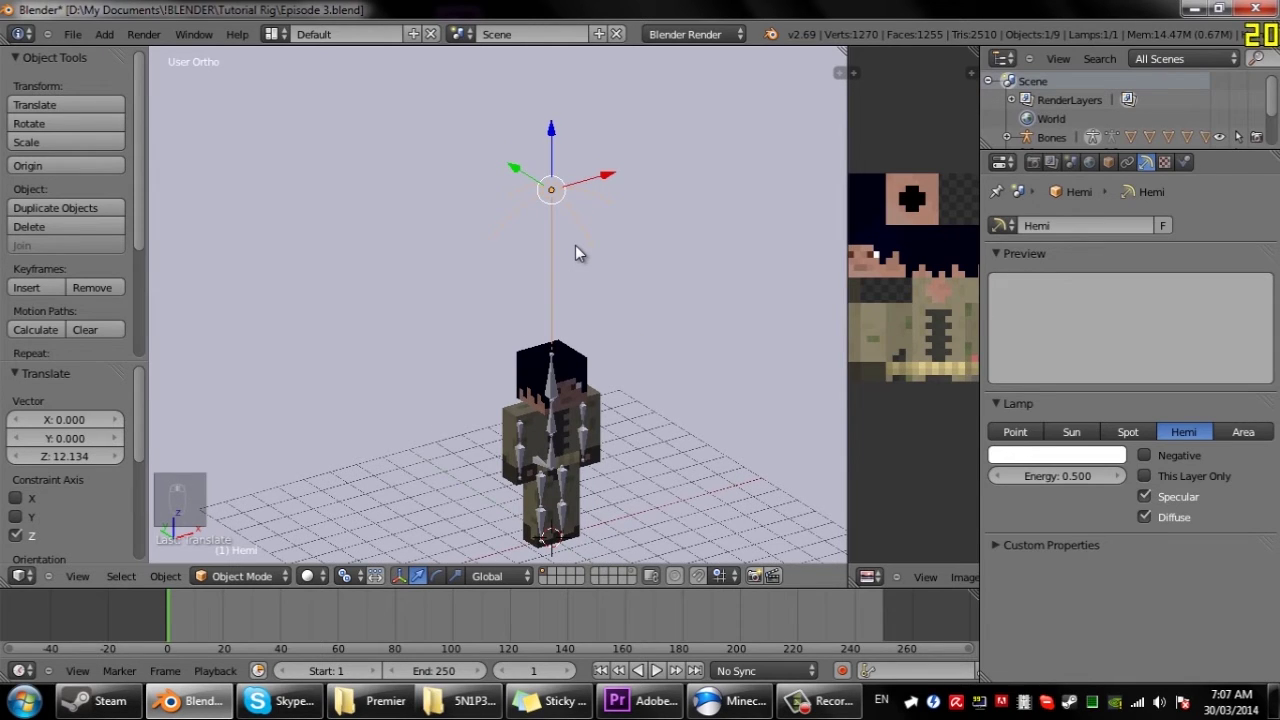
# Try an X-rotated duplicate of the Hemi lamp, then delete it
pyautogui.hotkey('shift', 'd')
pyautogui.write('r')
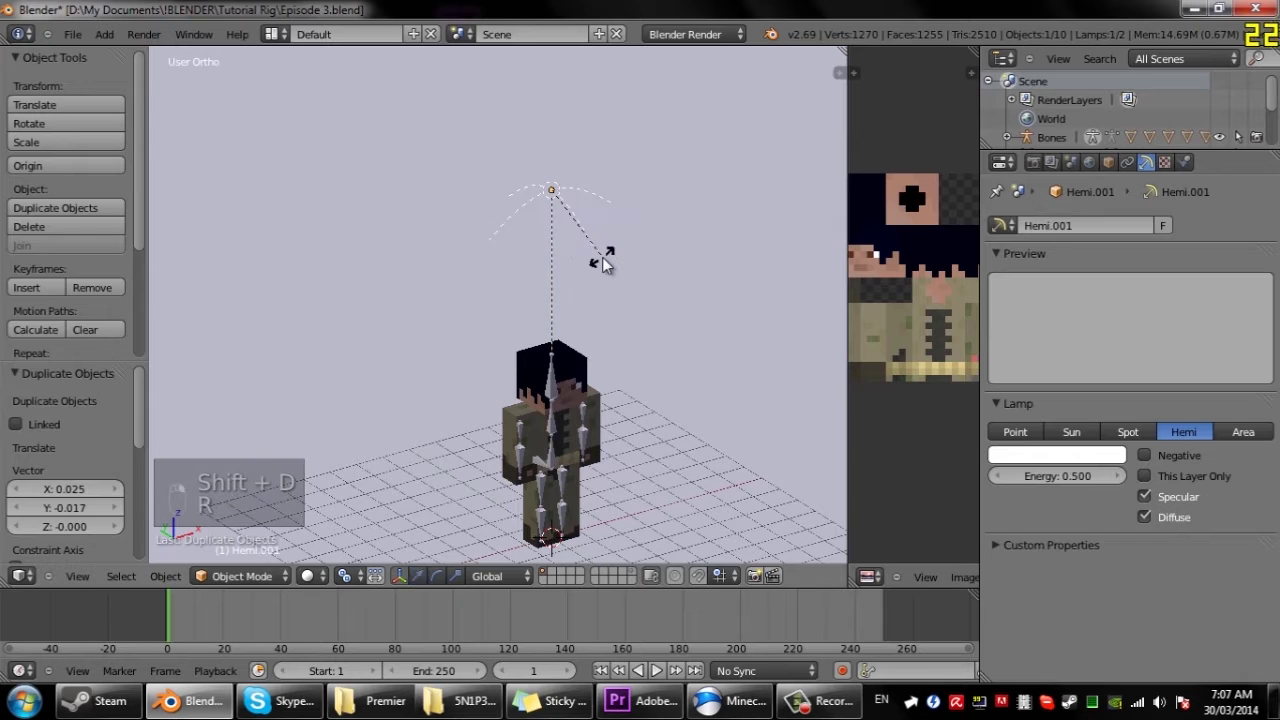
pyautogui.write('x1')
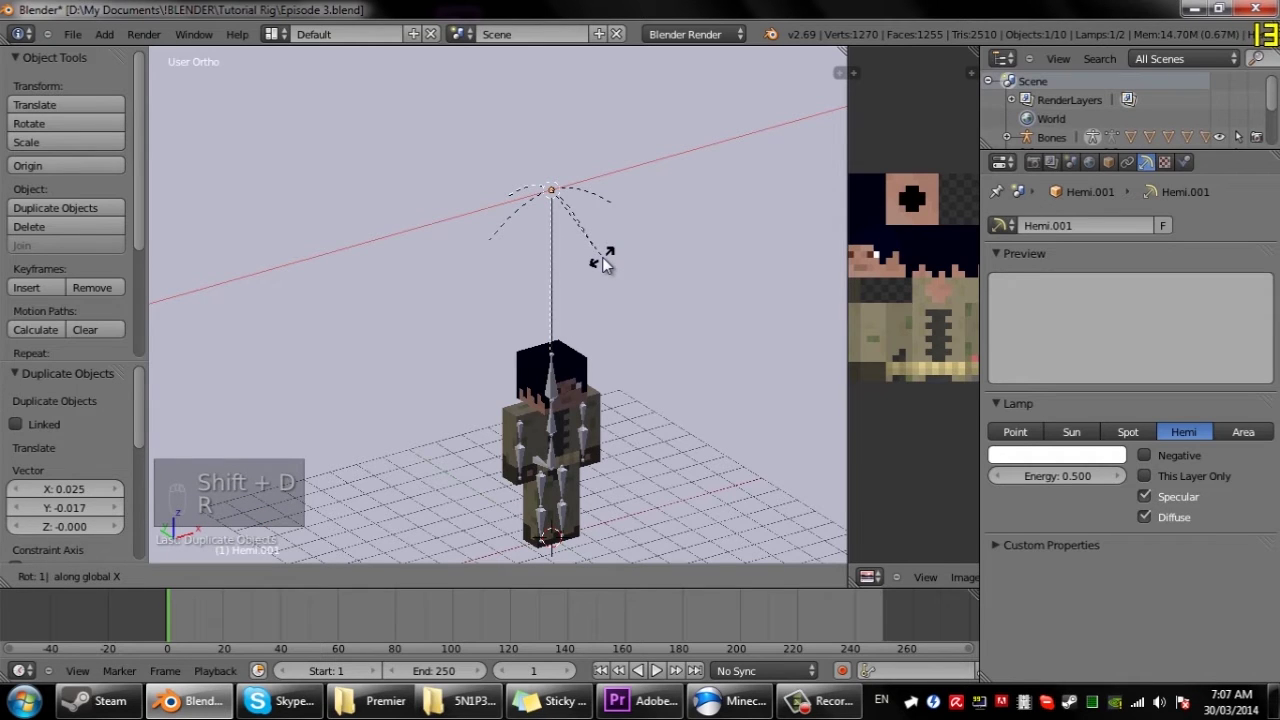
pyautogui.click(602, 262)
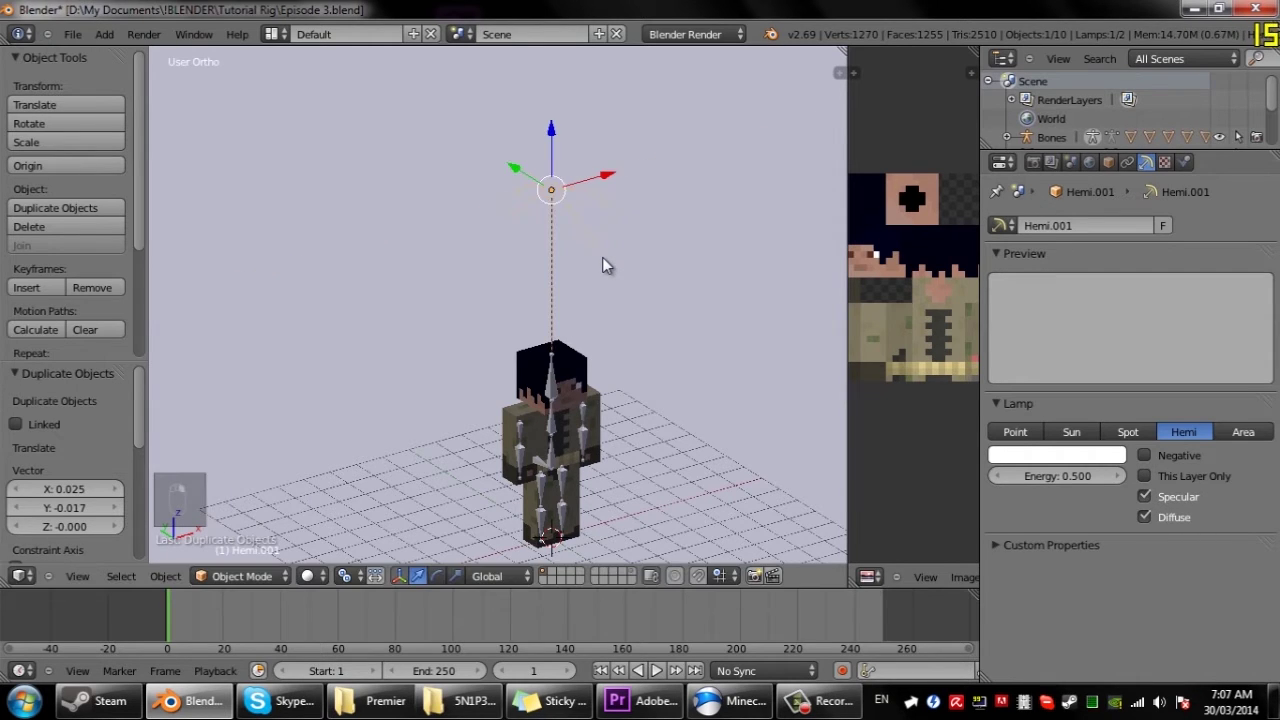
pyautogui.press('Delete')
# Duplicate the Hemi lamp in place as Hemi.002, rotate the copy, and deselect all
pyautogui.hotkey('shift', 'd')
pyautogui.rightClick(562, 198)
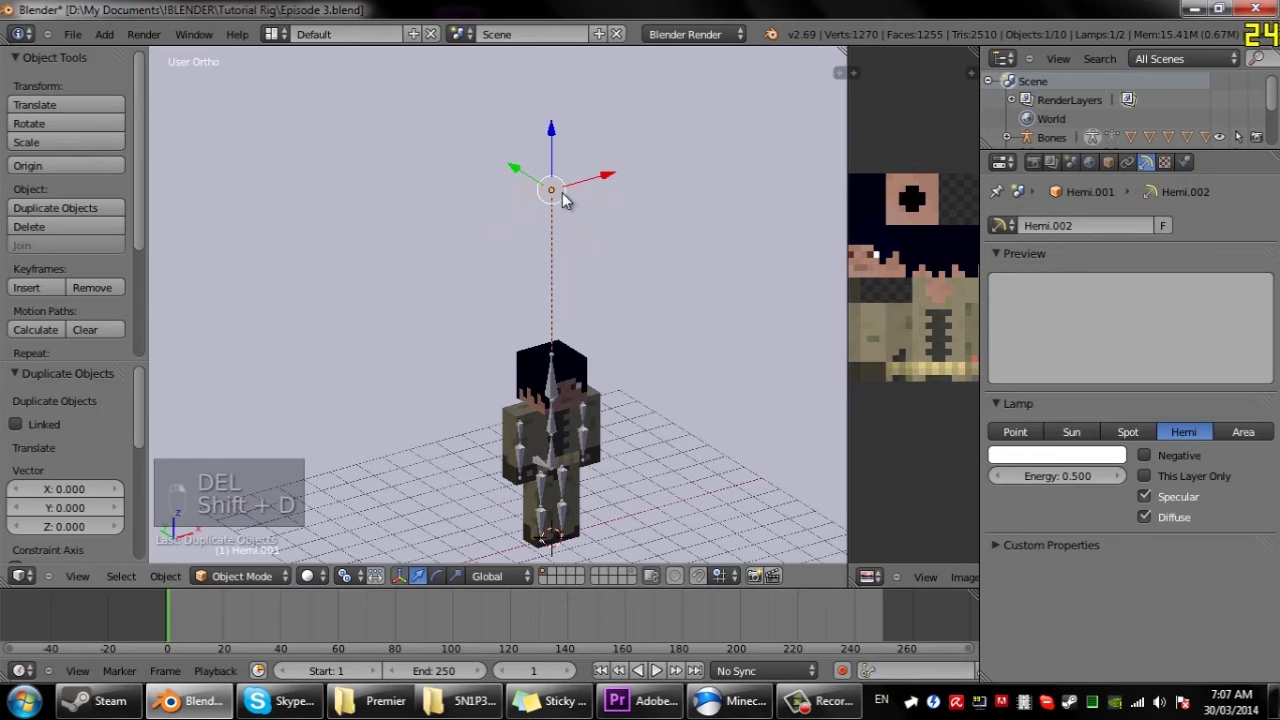
pyautogui.press('r')
pyautogui.click(563, 194)
pyautogui.press('a')
# Orbit and zoom around the scene to inspect both Hemi lamps
pyautogui.moveTo(672, 235); pyautogui.dragTo(490, 276, button='middle')
pyautogui.scroll(-2, 576, 233)
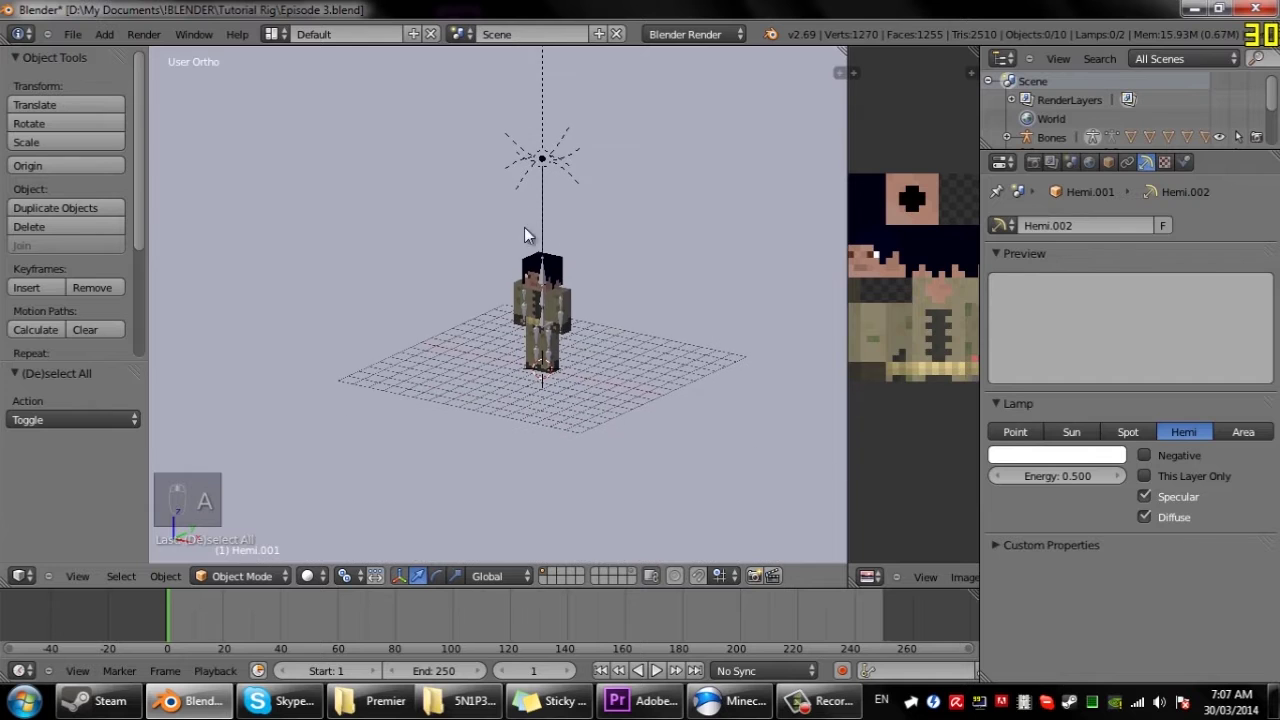
pyautogui.moveTo(526, 220); pyautogui.dragTo(571, 137, button='middle')
pyautogui.scroll(-1, 548, 240)
pyautogui.scroll(1, 525, 290)
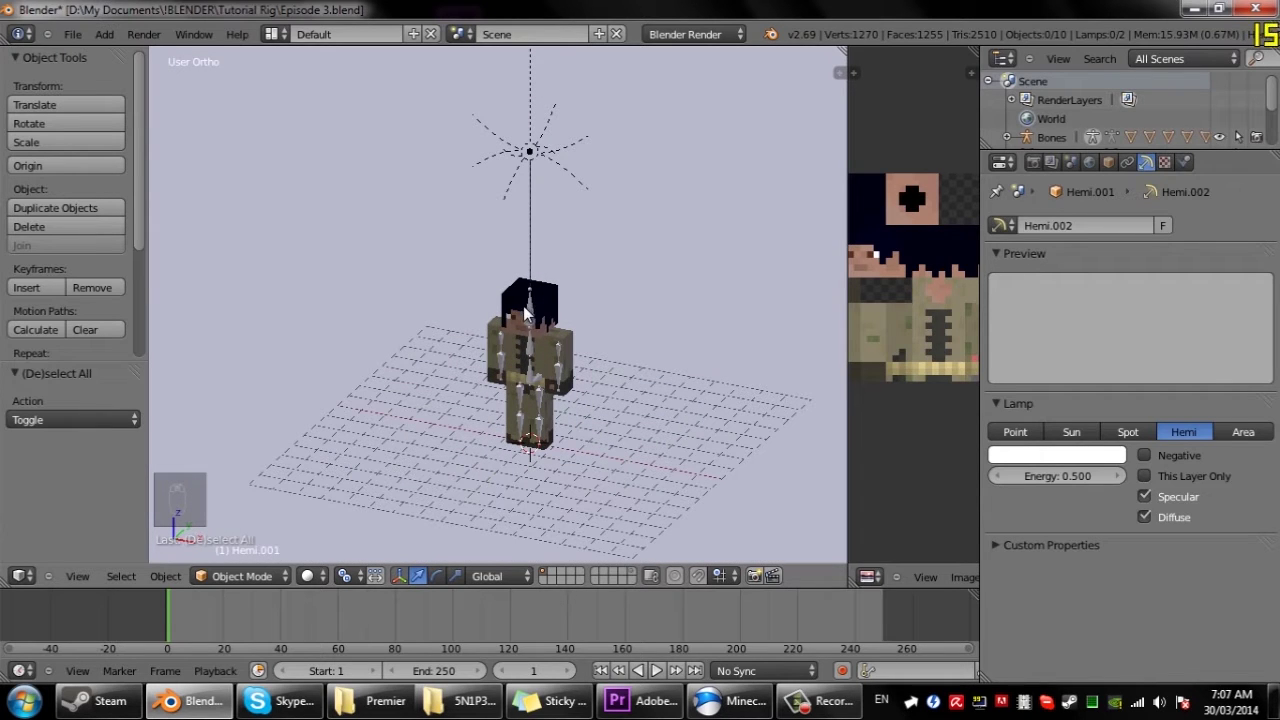
pyautogui.moveTo(527, 341); pyautogui.dragTo(565, 338, button='middle')
pyautogui.scroll(3, 594, 380)
pyautogui.scroll(-3, 594, 380)
# Add a Sun lamp to the scene
pyautogui.hotkey('shift', 'a')
pyautogui.moveTo(563, 330)
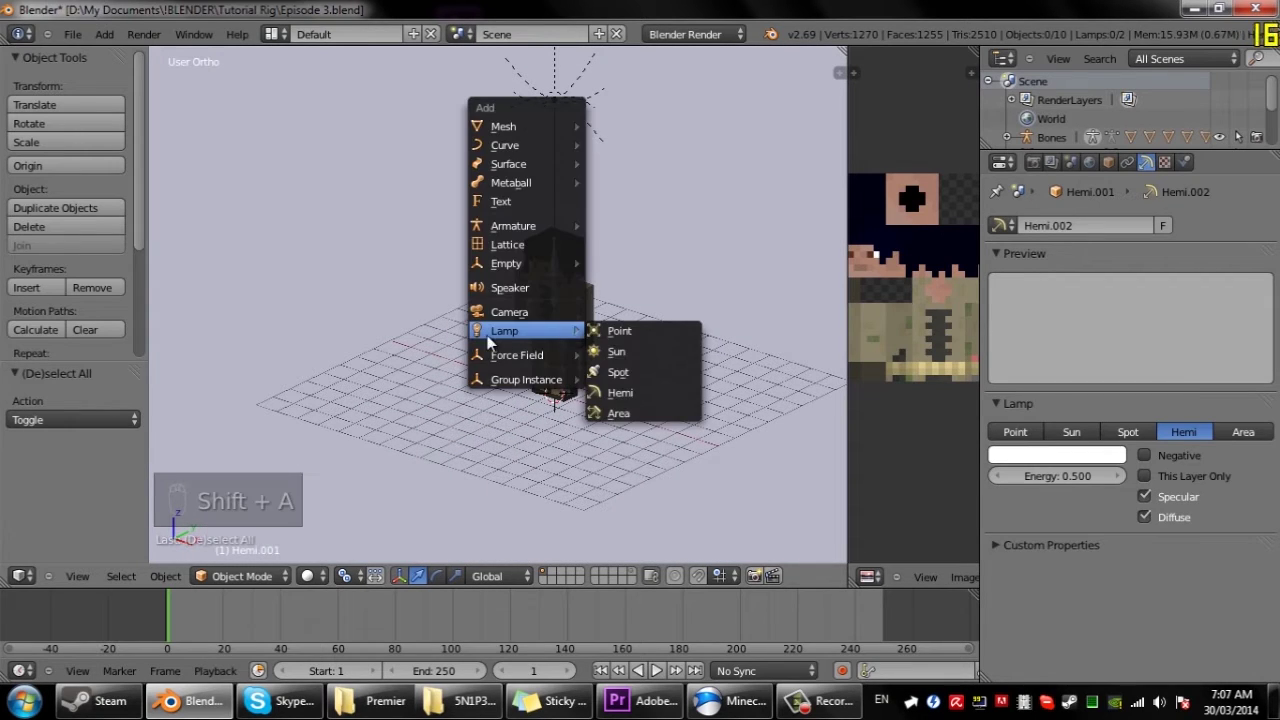
pyautogui.click(616, 351)
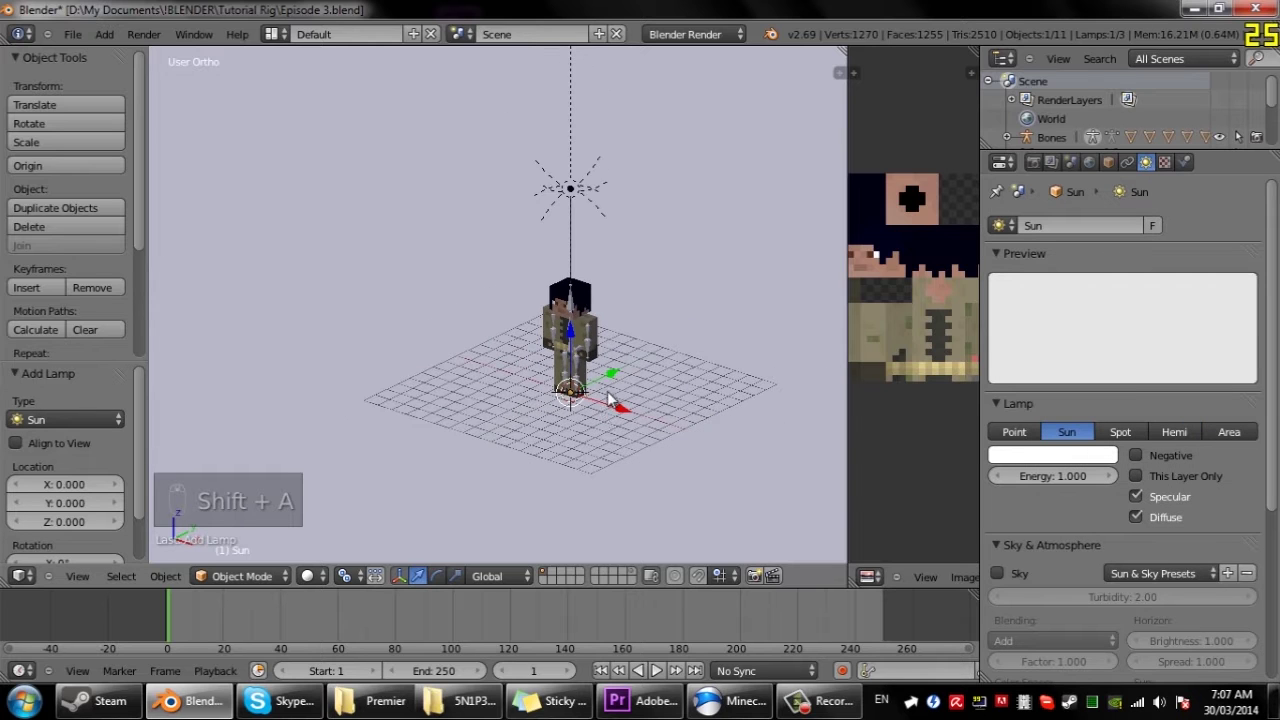
pyautogui.scroll(-8, 1171, 449)
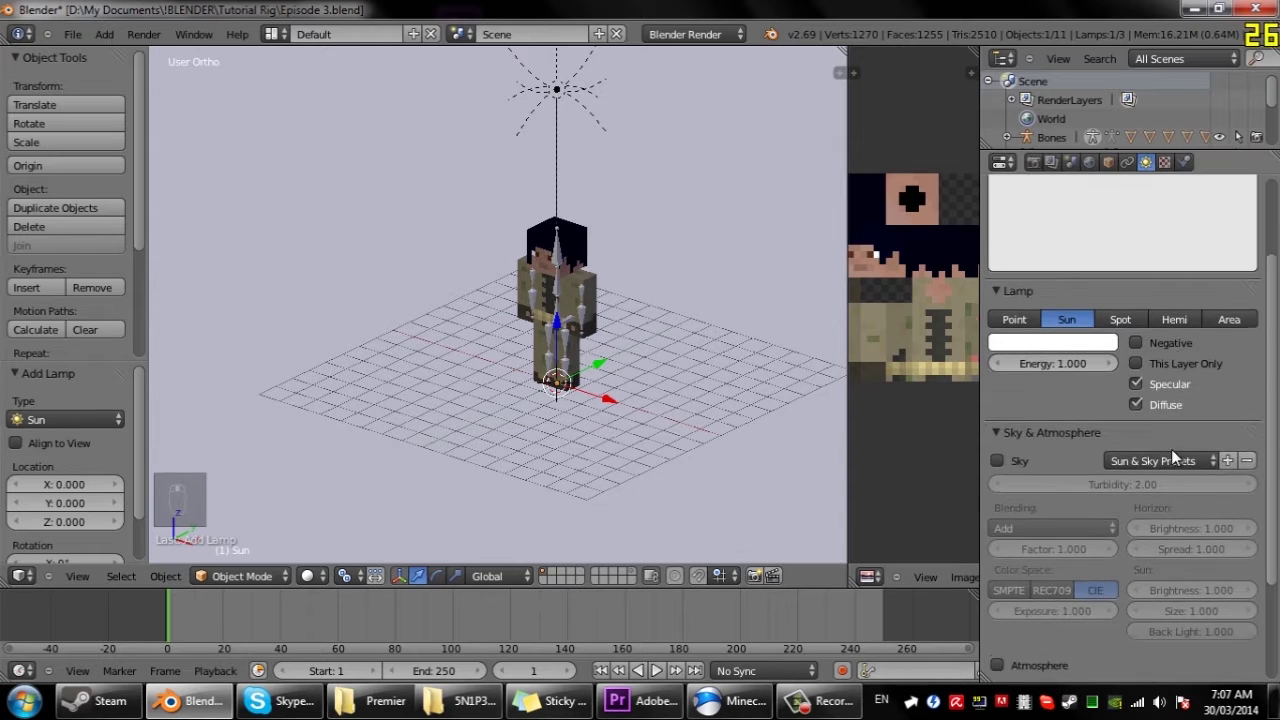
pyautogui.scroll(8, 1162, 485)
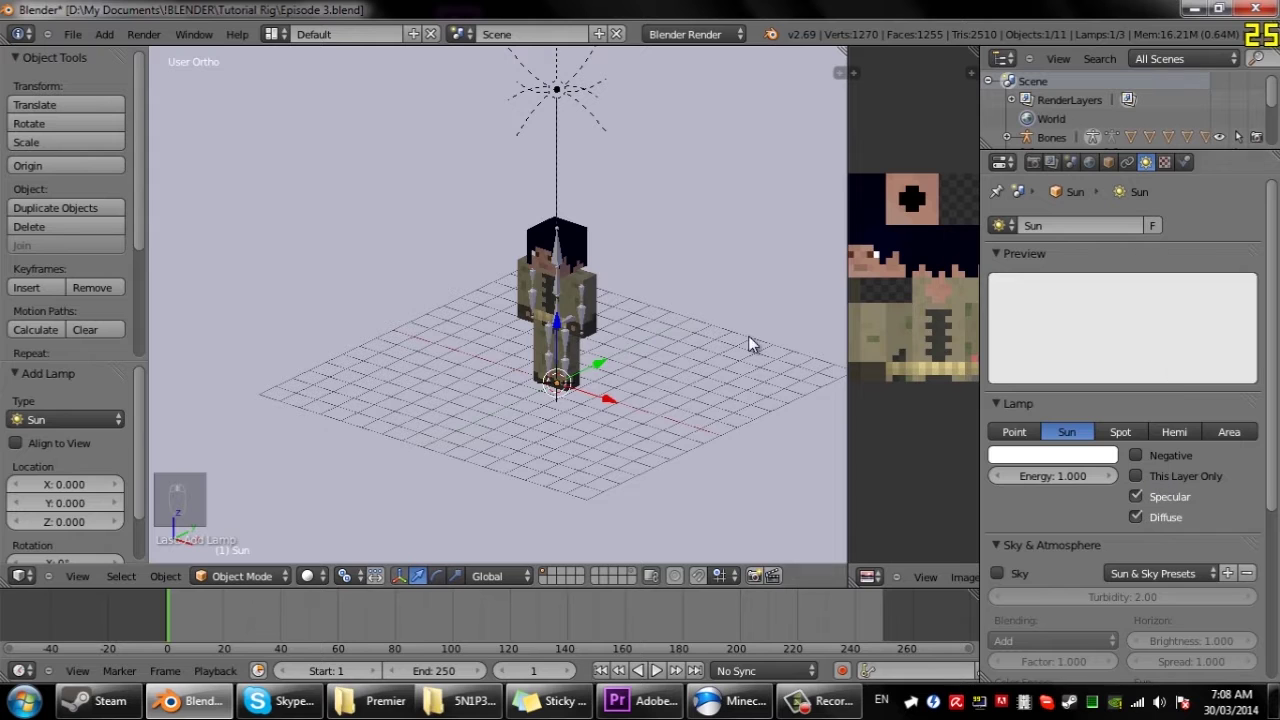
pyautogui.keyDown('shift'); pyautogui.moveTo(532, 352); pyautogui.dragTo(550, 489, button='middle'); pyautogui.keyUp('shift')
# Raise the Sun lamp to Z 9.182 and move it along Y beside the character
pyautogui.press('g')
pyautogui.press('z')
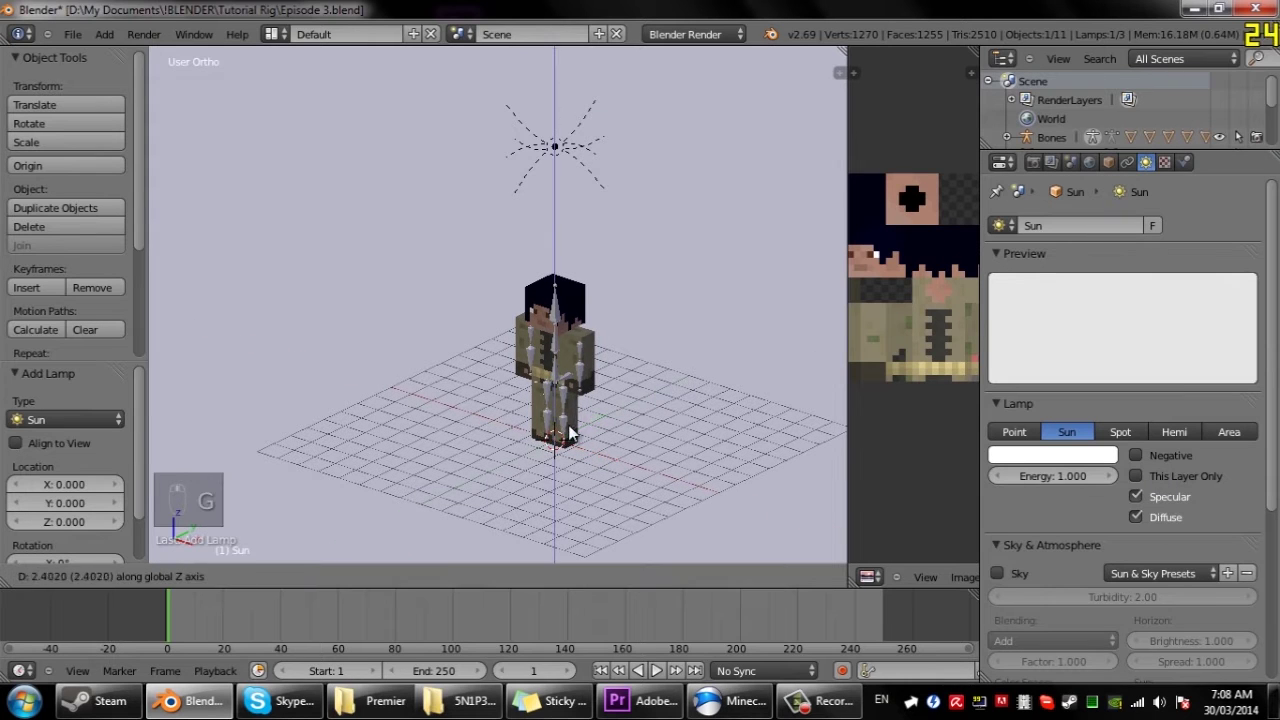
pyautogui.click(585, 300)
pyautogui.moveTo(585, 300); pyautogui.dragTo(662, 332, button='middle')
pyautogui.press('g')
pyautogui.press('x')
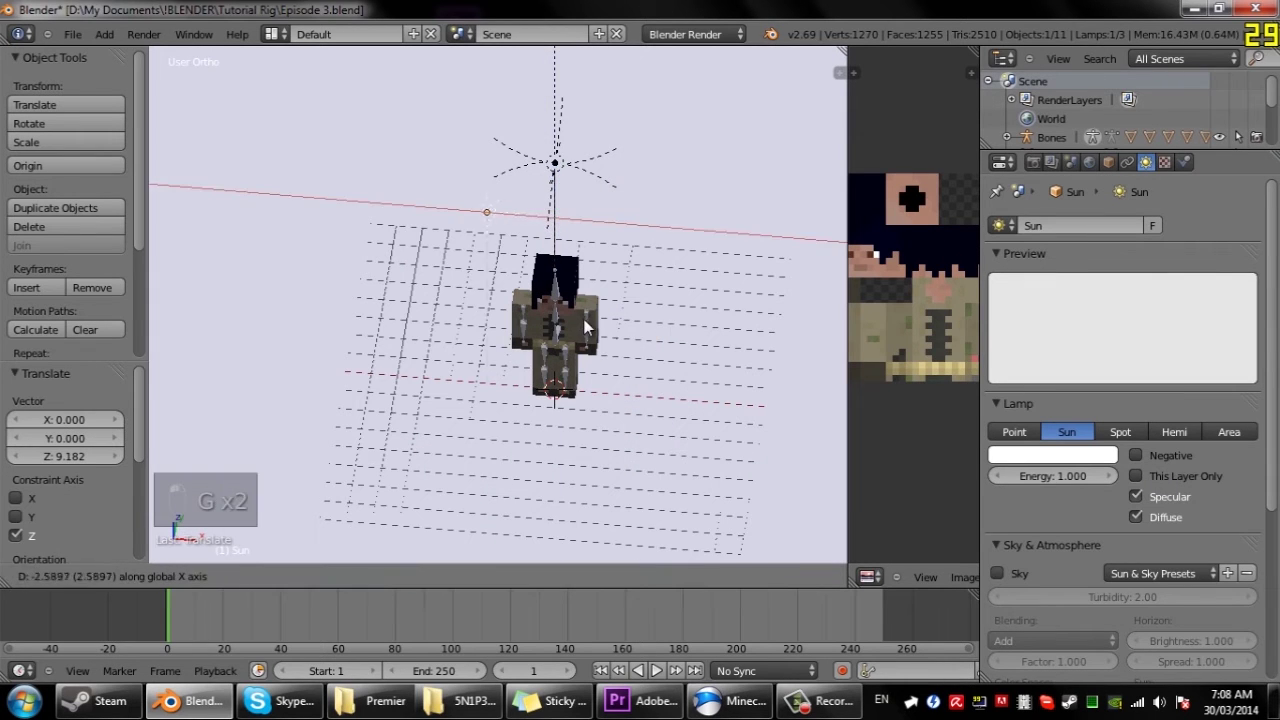
pyautogui.press('g')
pyautogui.press('y')
pyautogui.click(560, 398)
# Tilt the Sun lamp about -22.9° using the front and side views
pyautogui.press('KP_7')
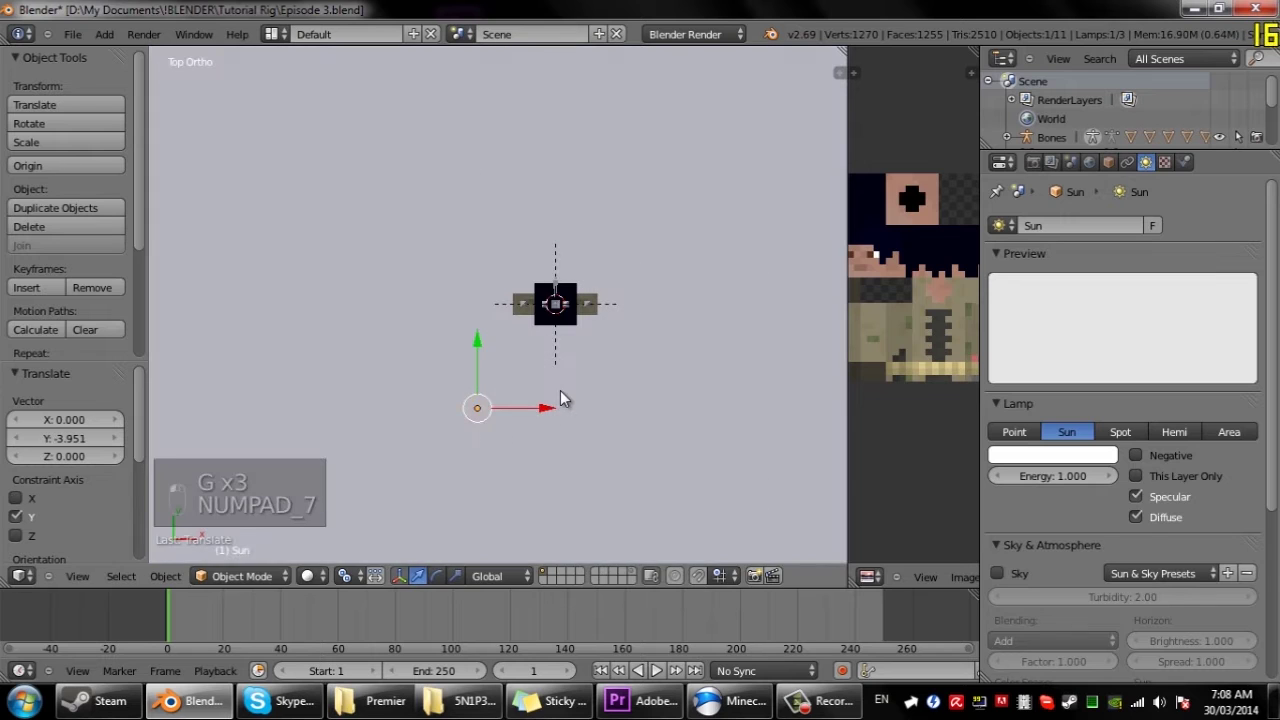
pyautogui.press('r')
pyautogui.rightClick(572, 336)
pyautogui.press('KP_1')
pyautogui.press('r')
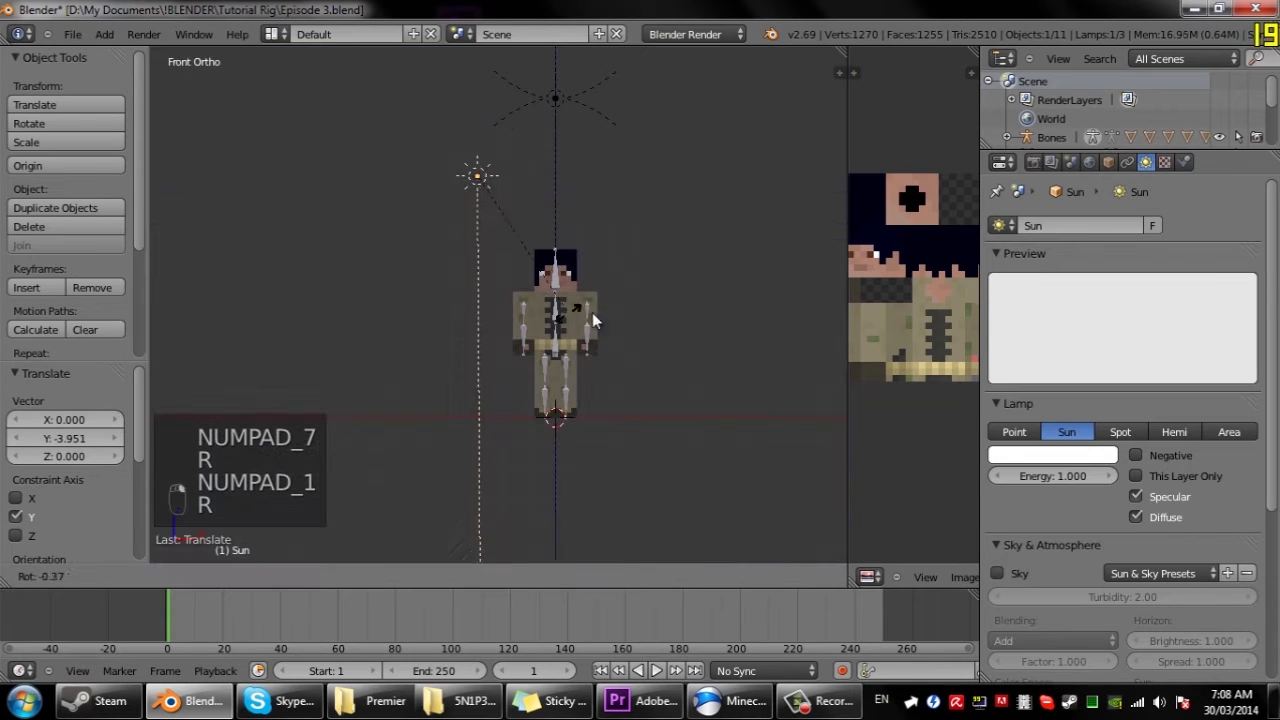
pyautogui.click(636, 289)
pyautogui.press('KP_3')
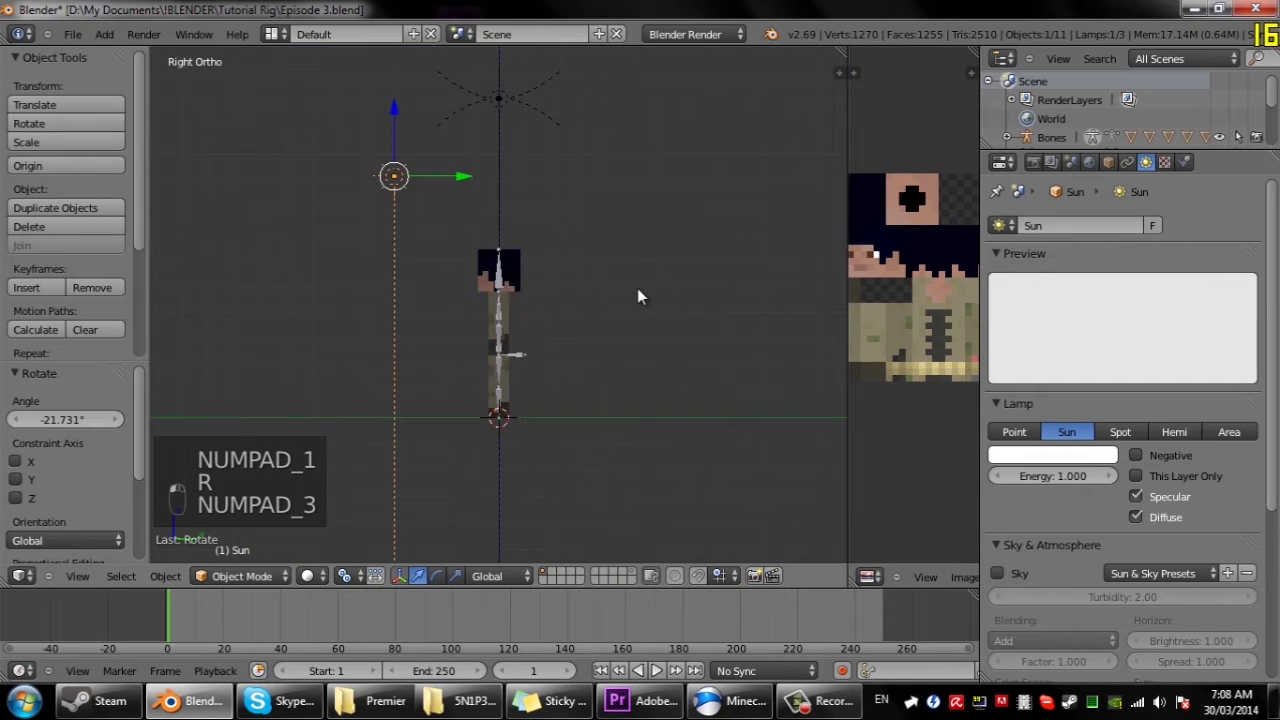
pyautogui.press('r')
pyautogui.click(446, 240)
# Freely rotate the Sun lamp toward the character, then deselect everything
pyautogui.moveTo(444, 241); pyautogui.dragTo(634, 294, button='middle')
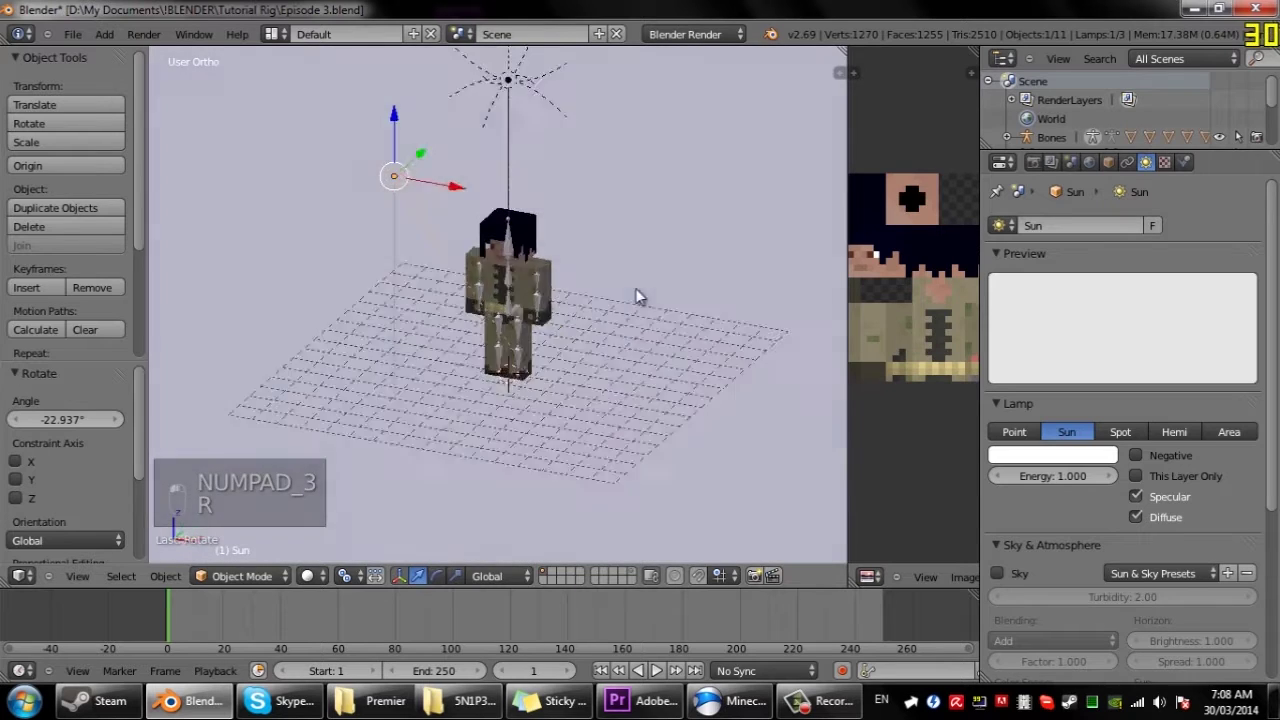
pyautogui.scroll(3, 391, 143)
pyautogui.scroll(-2, 592, 420)
pyautogui.moveTo(592, 420); pyautogui.dragTo(409, 334, button='middle')
pyautogui.press('r')
pyautogui.press('r')
pyautogui.click(608, 327)
pyautogui.press('a')
# Orbit and zoom to show the three lamps and the character
pyautogui.scroll(-5, 464, 321)
pyautogui.scroll(-2, 464, 321)
pyautogui.scroll(5, 412, 335)
pyautogui.moveTo(523, 340); pyautogui.dragTo(408, 318, button='middle')
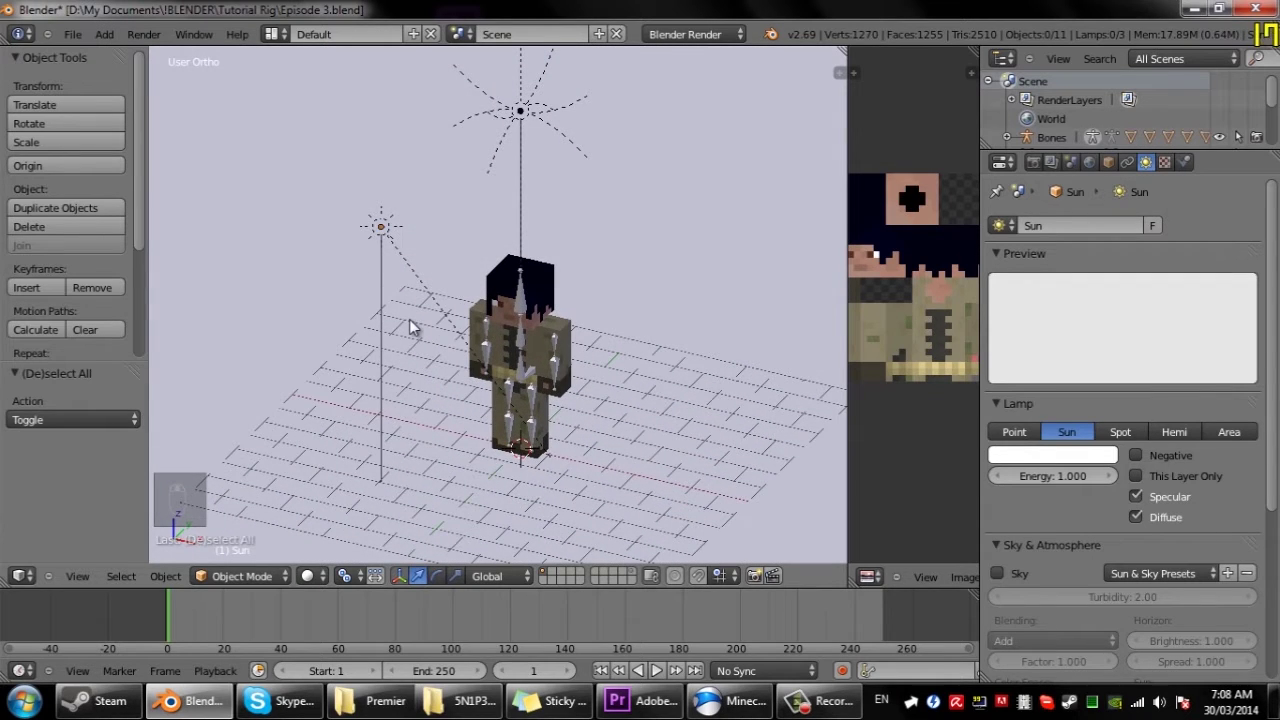
pyautogui.scroll(-3, 422, 337)
pyautogui.moveTo(420, 337); pyautogui.dragTo(458, 333, button='middle')
# Enable Sky for the Sun lamp under Sky & Atmosphere
pyautogui.scroll(2, 458, 333)
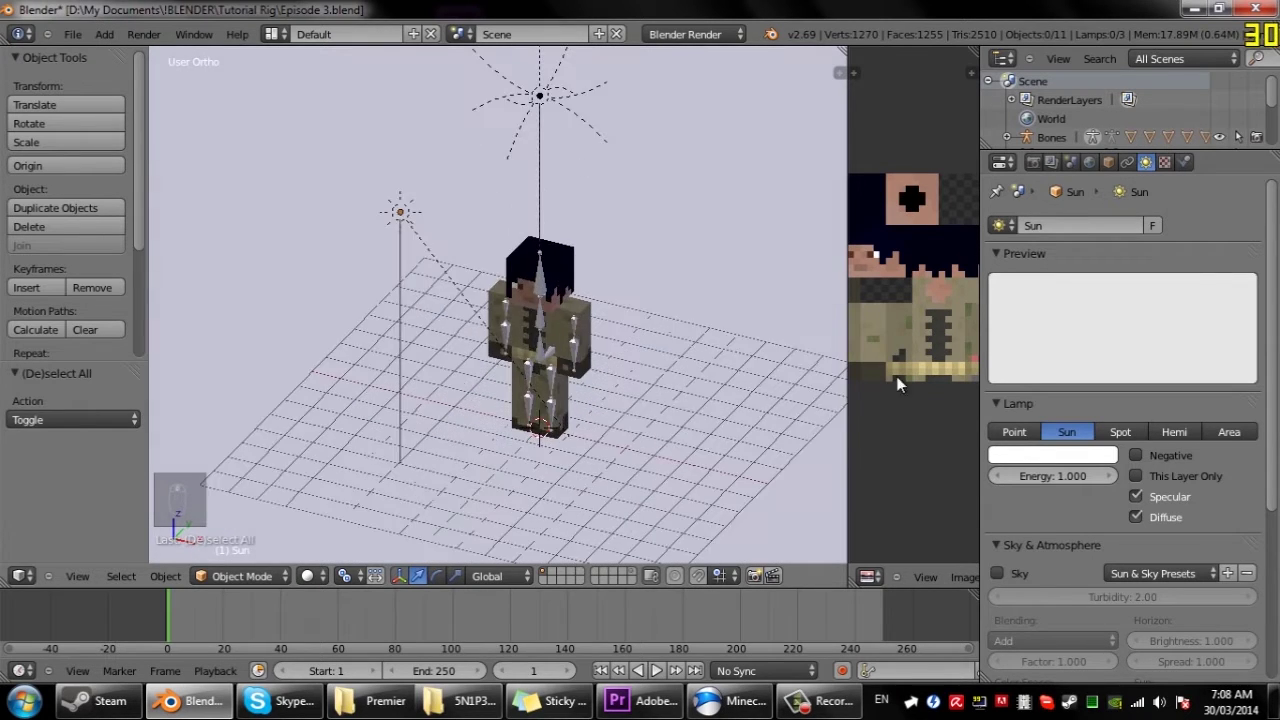
pyautogui.scroll(-1, 1115, 539)
pyautogui.scroll(-3, 1015, 366)
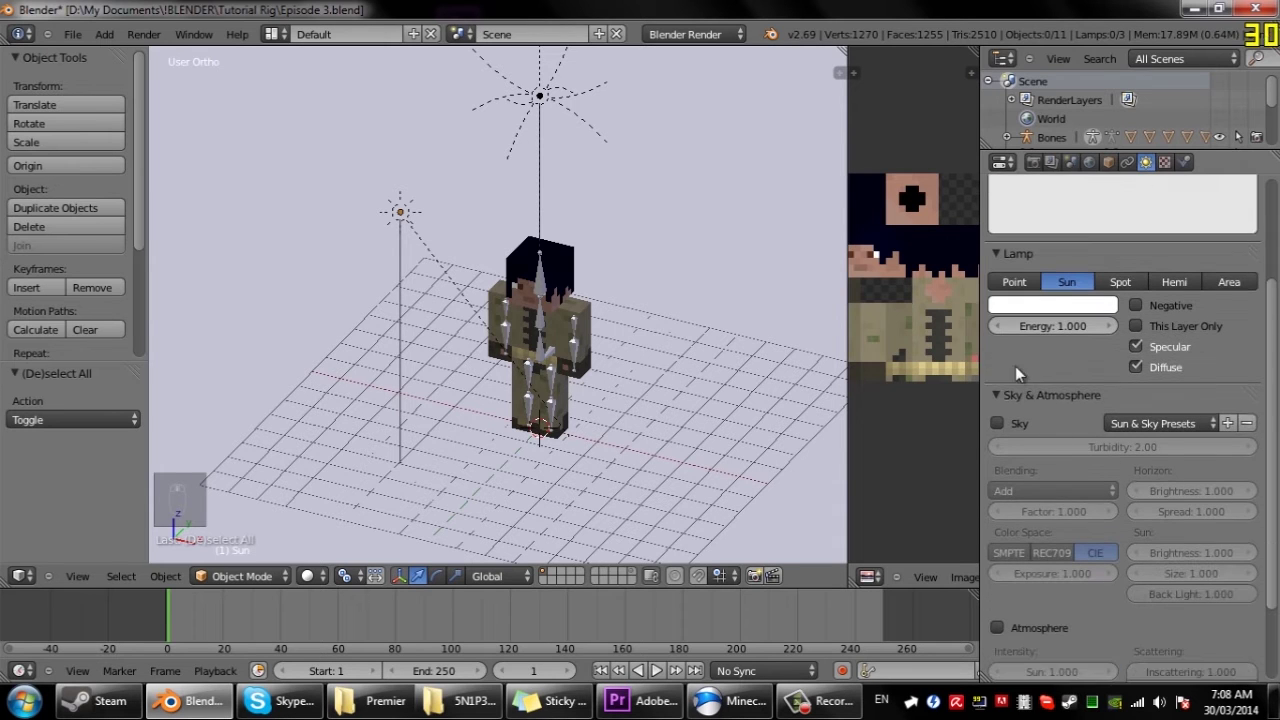
pyautogui.click(998, 424)
pyautogui.scroll(1, 1052, 378)
pyautogui.scroll(3, 1129, 232)
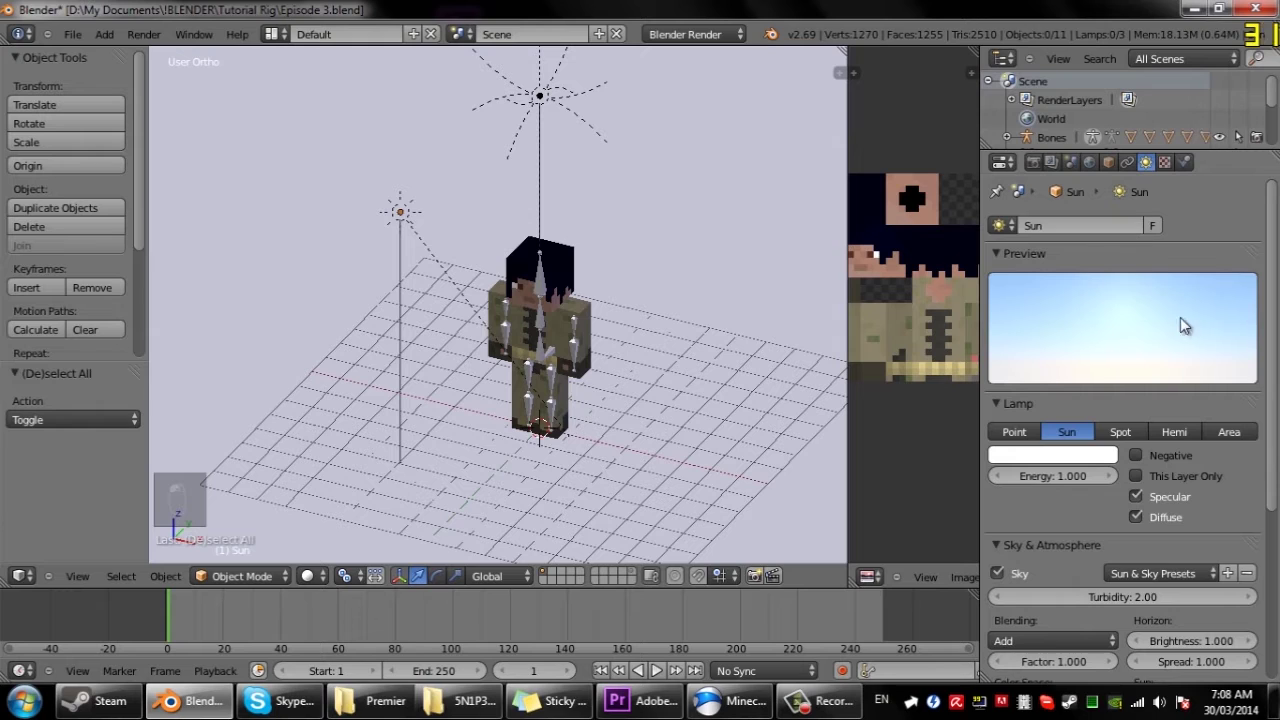
pyautogui.scroll(-4, 1040, 590)
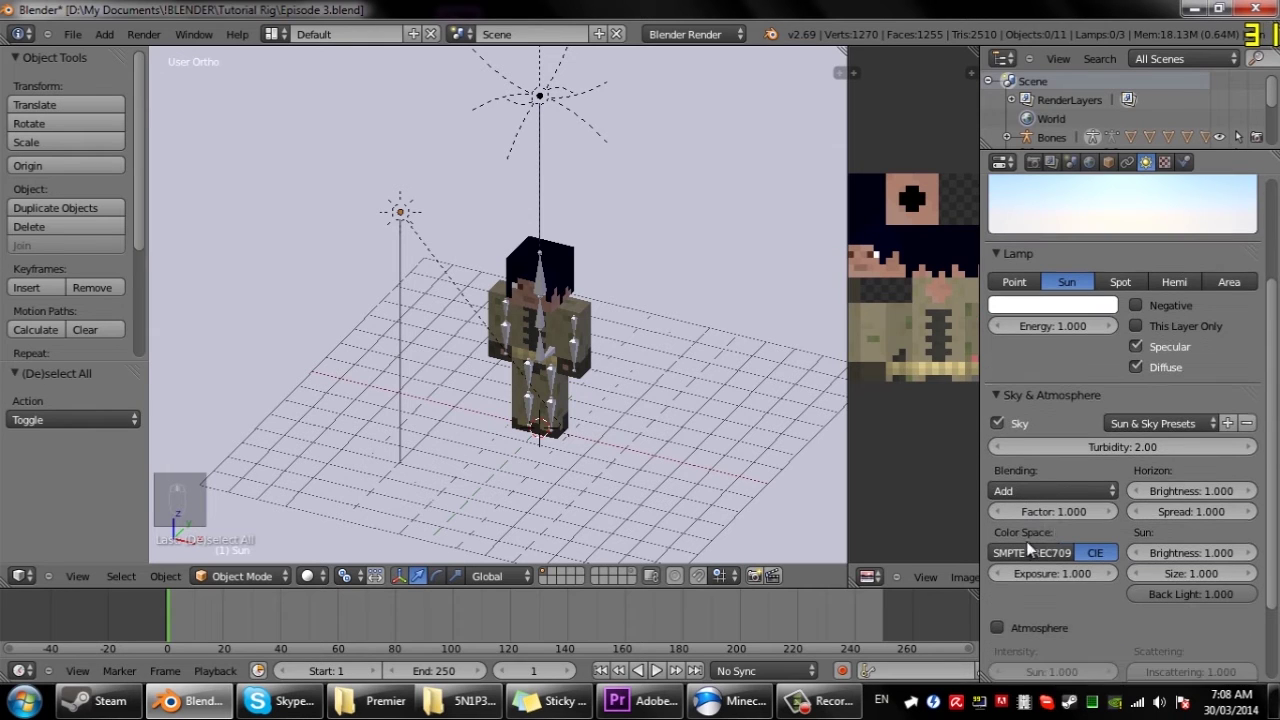
# Browse the sun and sky presets, then set the Sun's shadow to Ray Shadow
pyautogui.click(1199, 425)
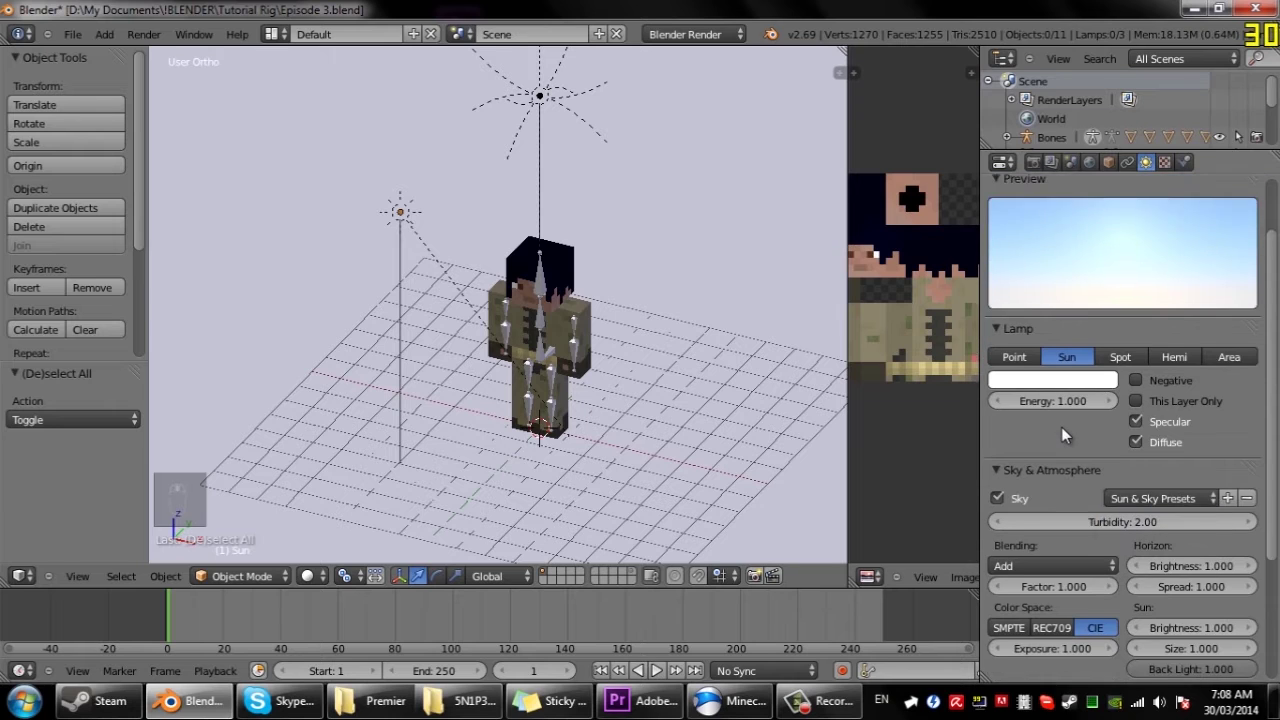
pyautogui.scroll(-3, 1058, 500)
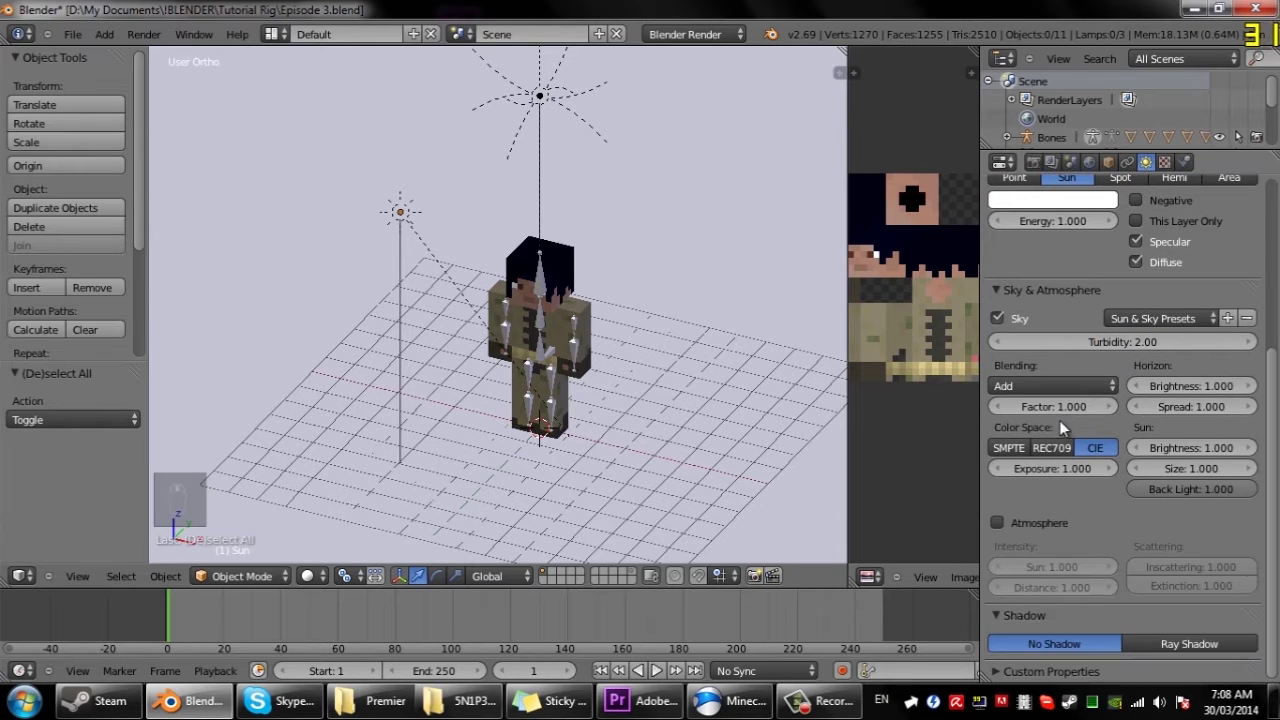
pyautogui.click(1156, 647)
pyautogui.scroll(-4, 1158, 599)
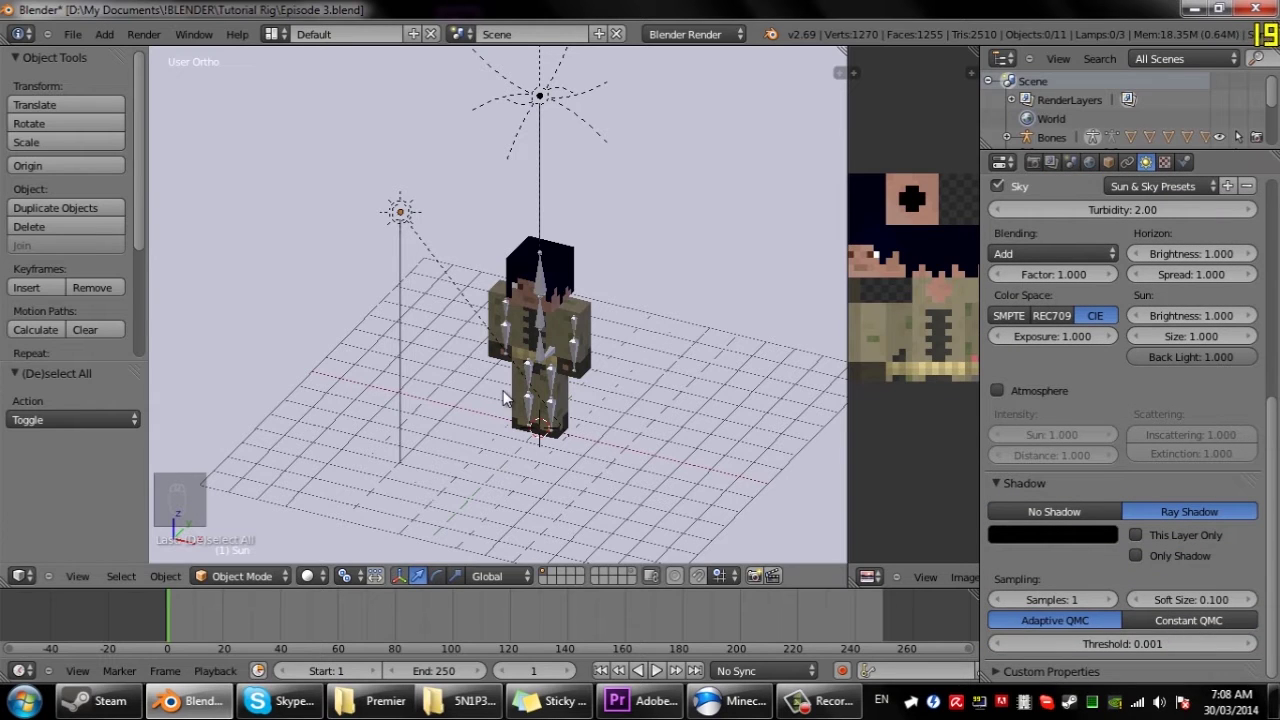
# Check the lit scene through the camera and from the front view
pyautogui.press('KP_0')
pyautogui.moveTo(536, 370); pyautogui.dragTo(578, 380, button='middle')
pyautogui.press('KP_1')
pyautogui.scroll(-4, 578, 388)
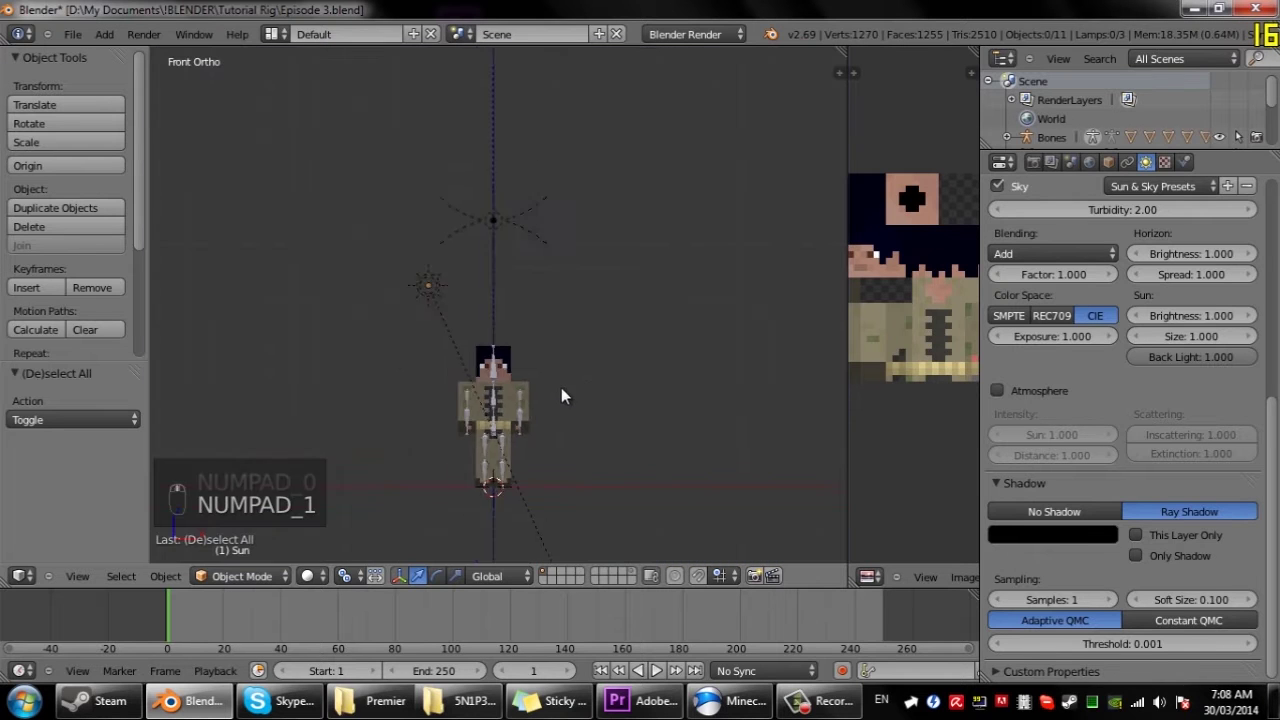
pyautogui.scroll(4, 489, 406)
pyautogui.scroll(3, 571, 394)
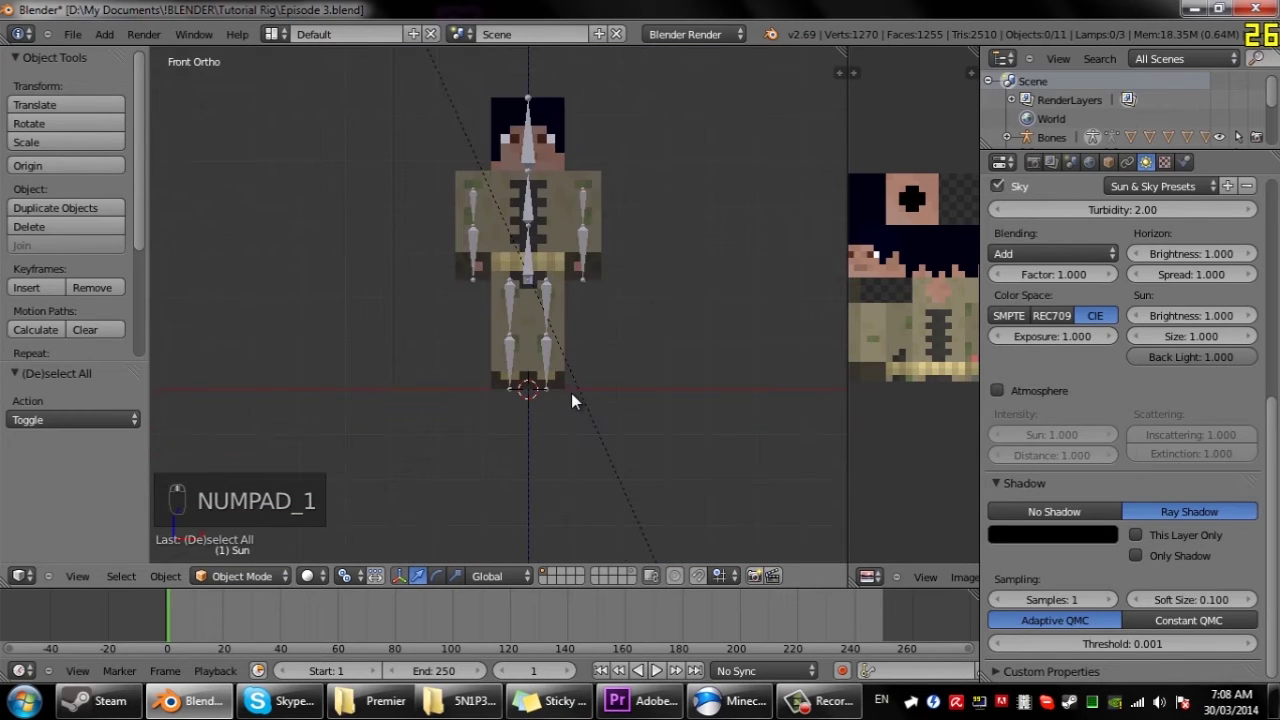
pyautogui.scroll(2, 533, 374)
pyautogui.hotkey('shift', 'a')
# Add a new camera to the scene and view the scene through it
pyautogui.moveTo(528, 355)
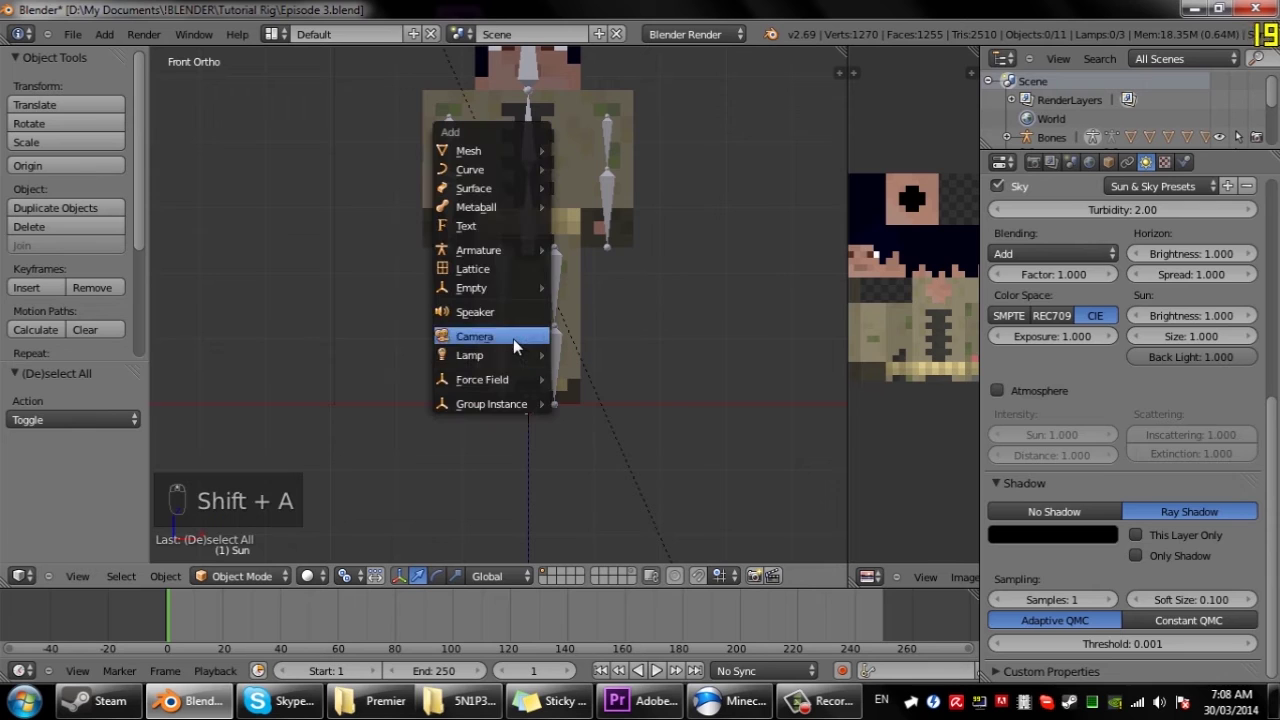
pyautogui.click(512, 338)
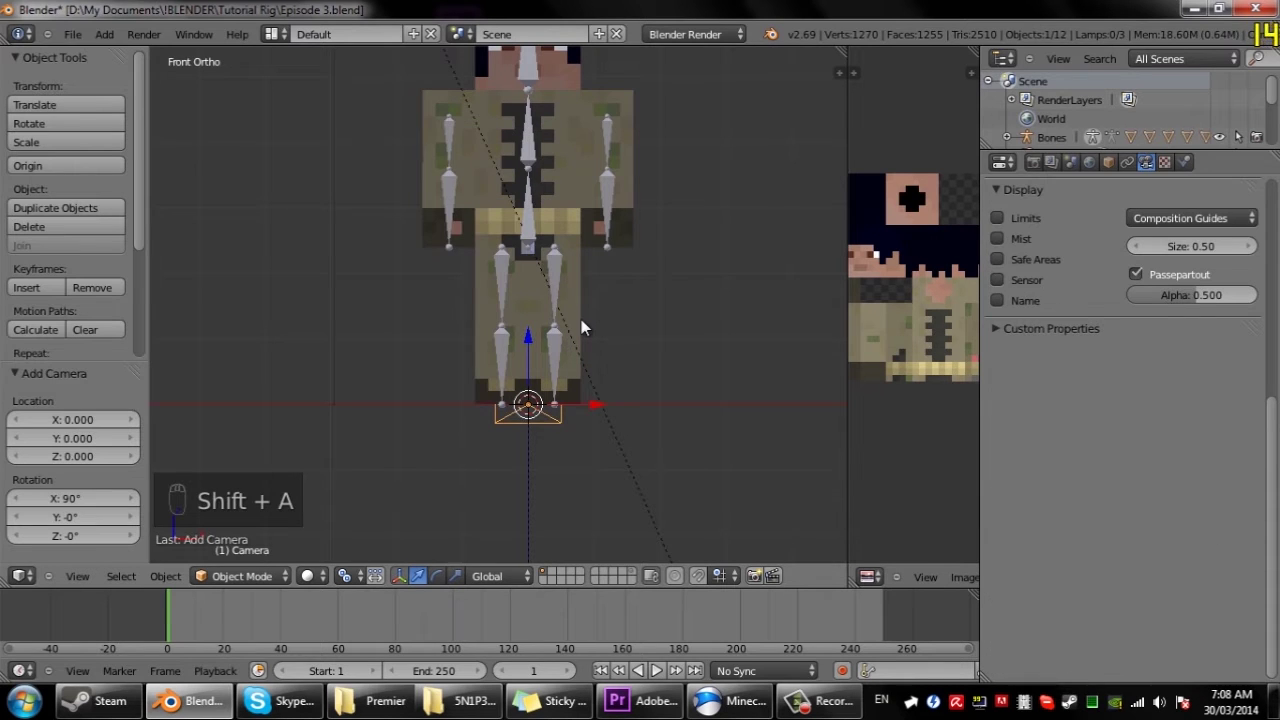
pyautogui.press('KP_0')
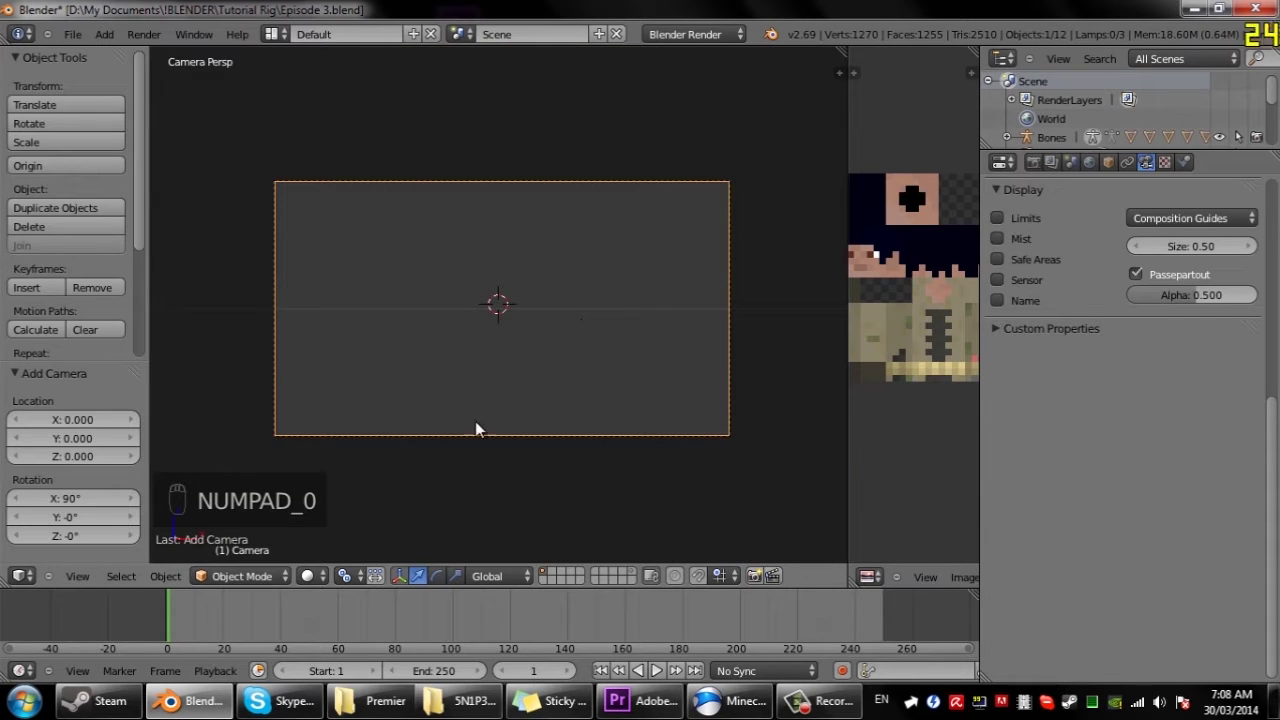
pyautogui.press('KP_0')
pyautogui.press('KP_0')
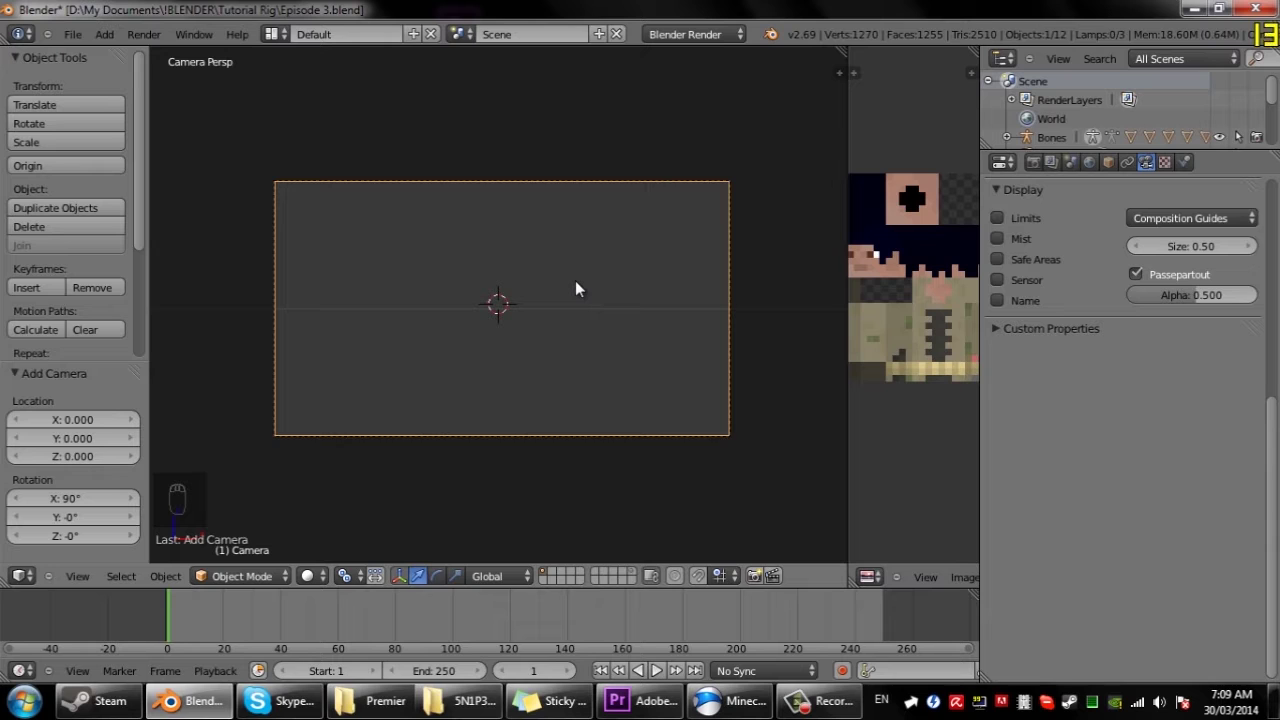
# Pull the camera back along its viewing axis and raise it
pyautogui.press('g')
pyautogui.press('z')
pyautogui.press('z')
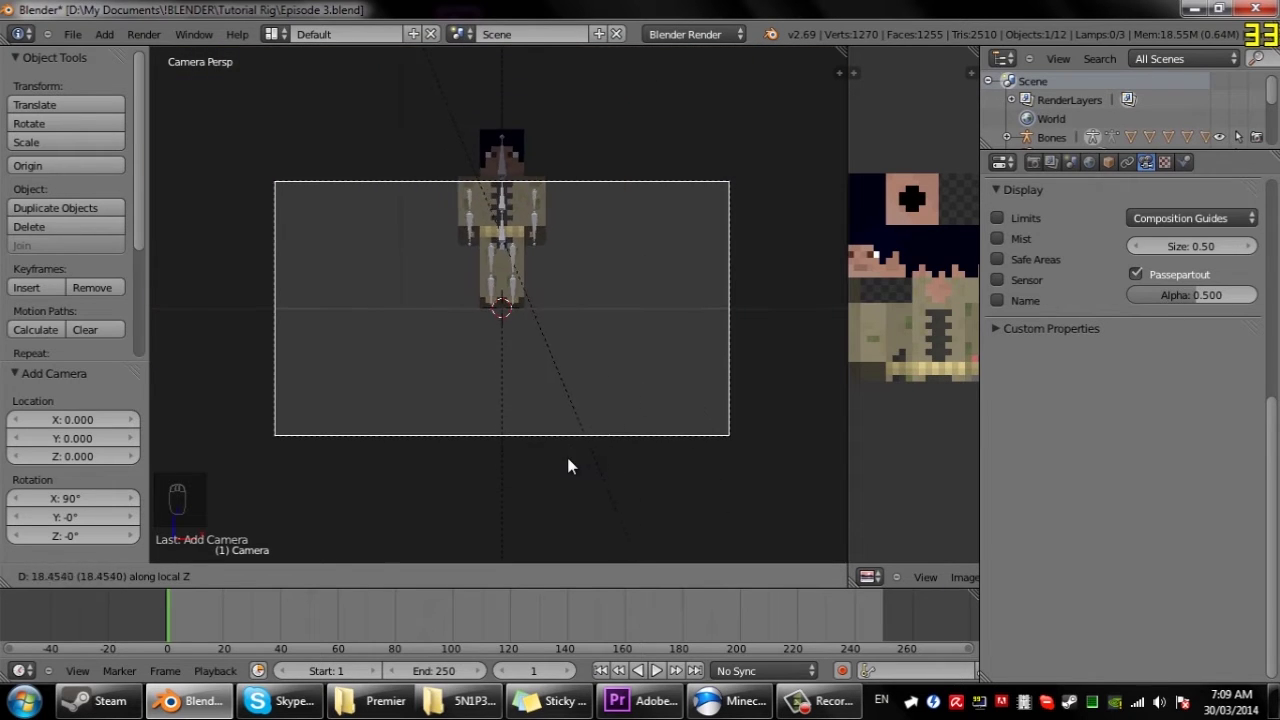
pyautogui.click(567, 466)
pyautogui.press('g')
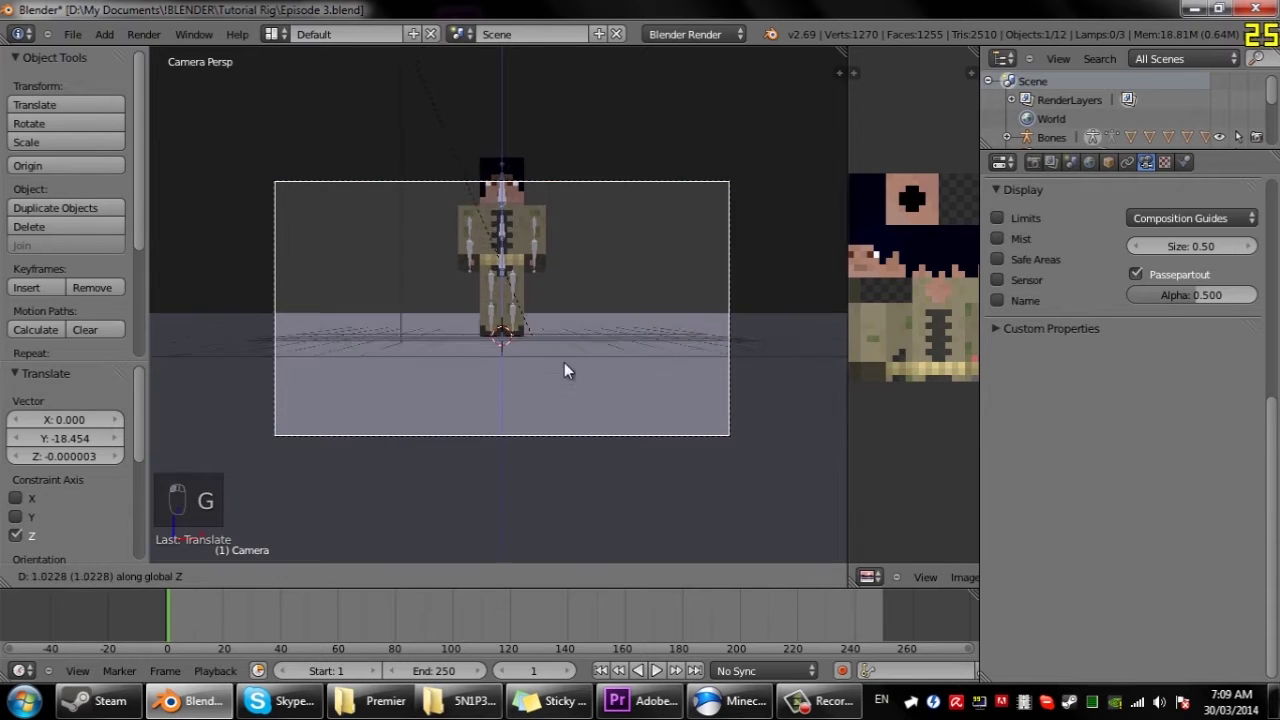
pyautogui.click(596, 123)
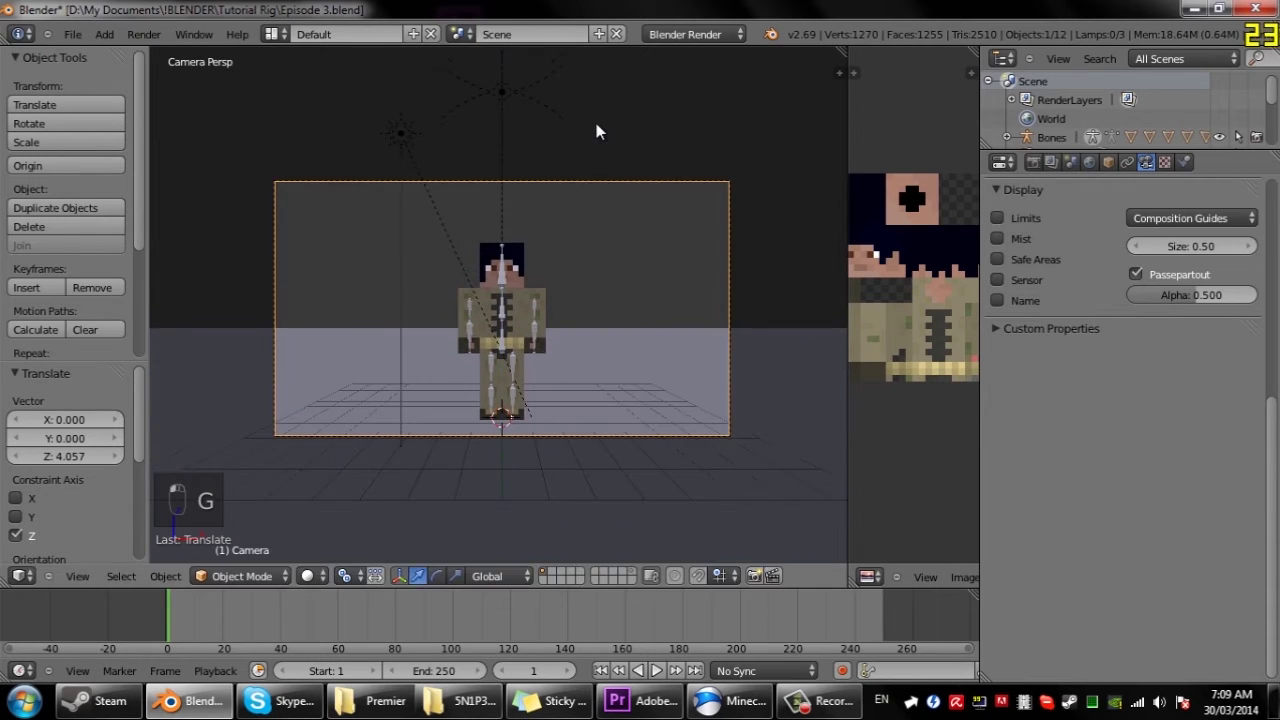
# Tilt the camera on X and adjust its height to 0.856
pyautogui.press('r')
pyautogui.press('x')
pyautogui.click(577, 123)
pyautogui.press('g')
pyautogui.press('z')
pyautogui.click(590, 130)
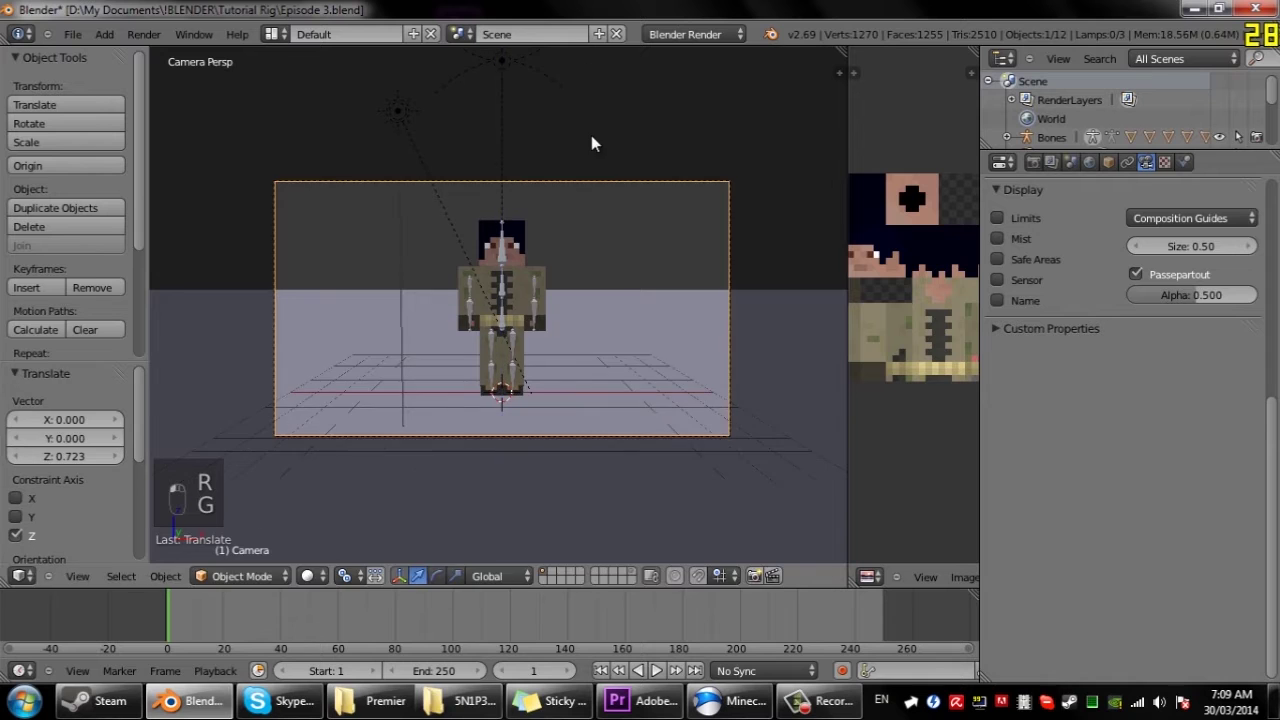
pyautogui.press('g')
pyautogui.press('z')
pyautogui.click(598, 59)
# Tilt the camera again on X to frame the character, deselect all, and render
pyautogui.press('r')
pyautogui.press('x')
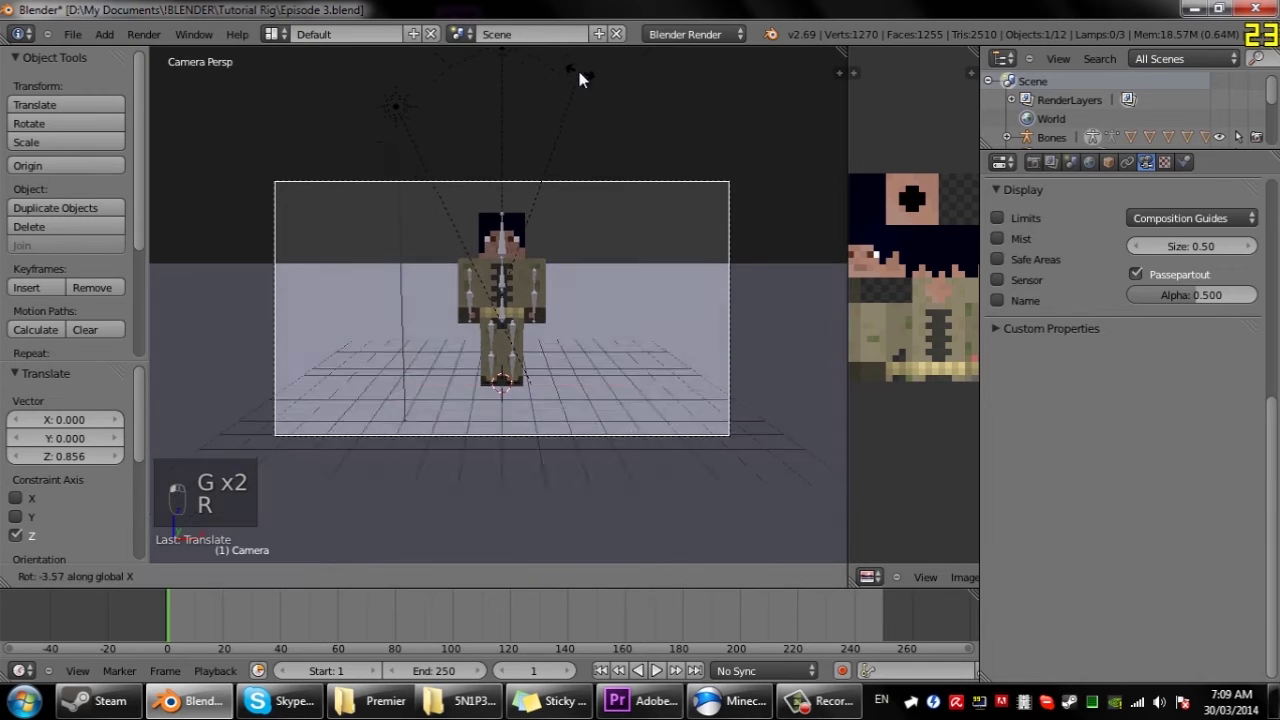
pyautogui.click(614, 275)
pyautogui.press('g')
pyautogui.click(622, 235)
pyautogui.press('a')
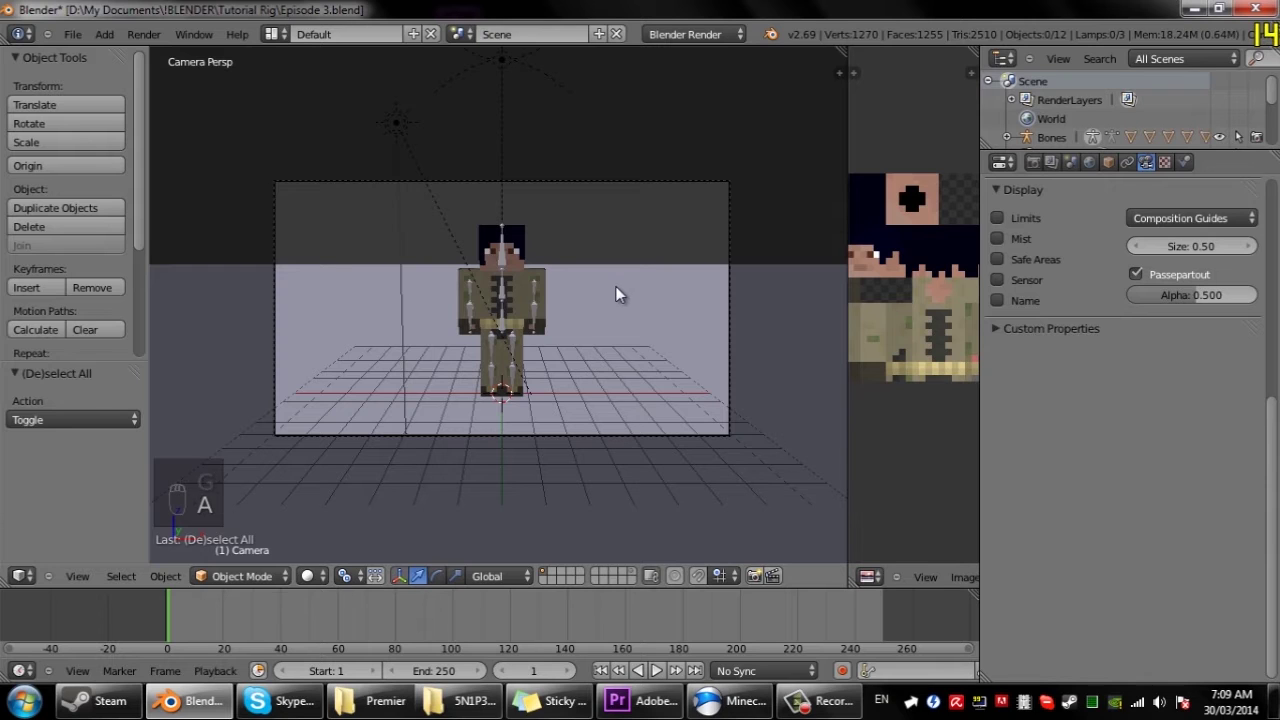
pyautogui.press('F12')
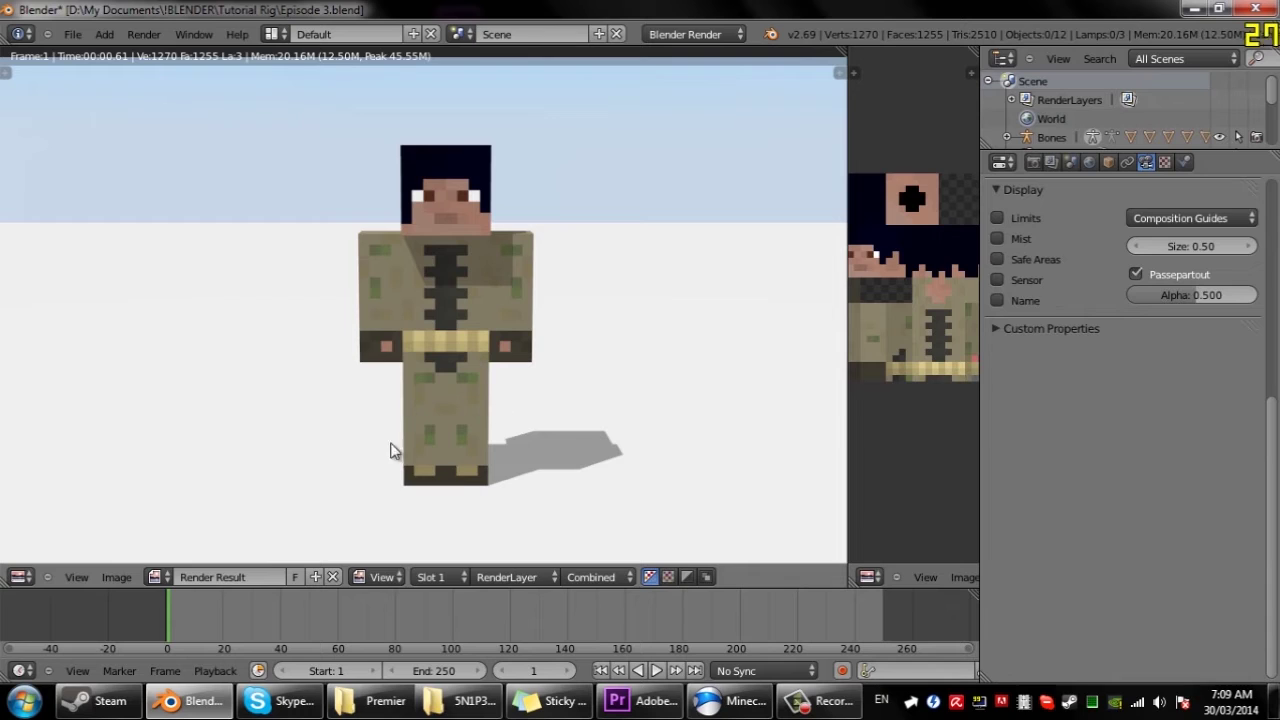
# In World settings, enable Paper Sky and Blend Sky
pyautogui.click(1089, 163)
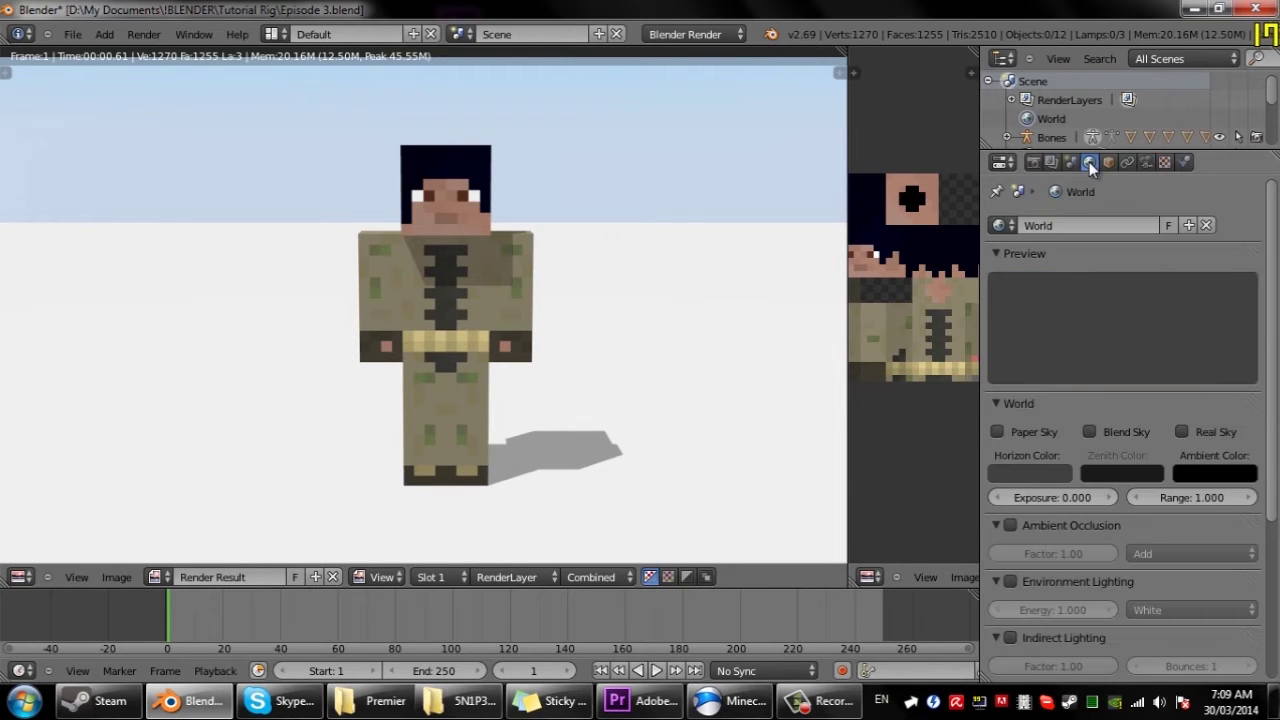
pyautogui.click(1019, 478)
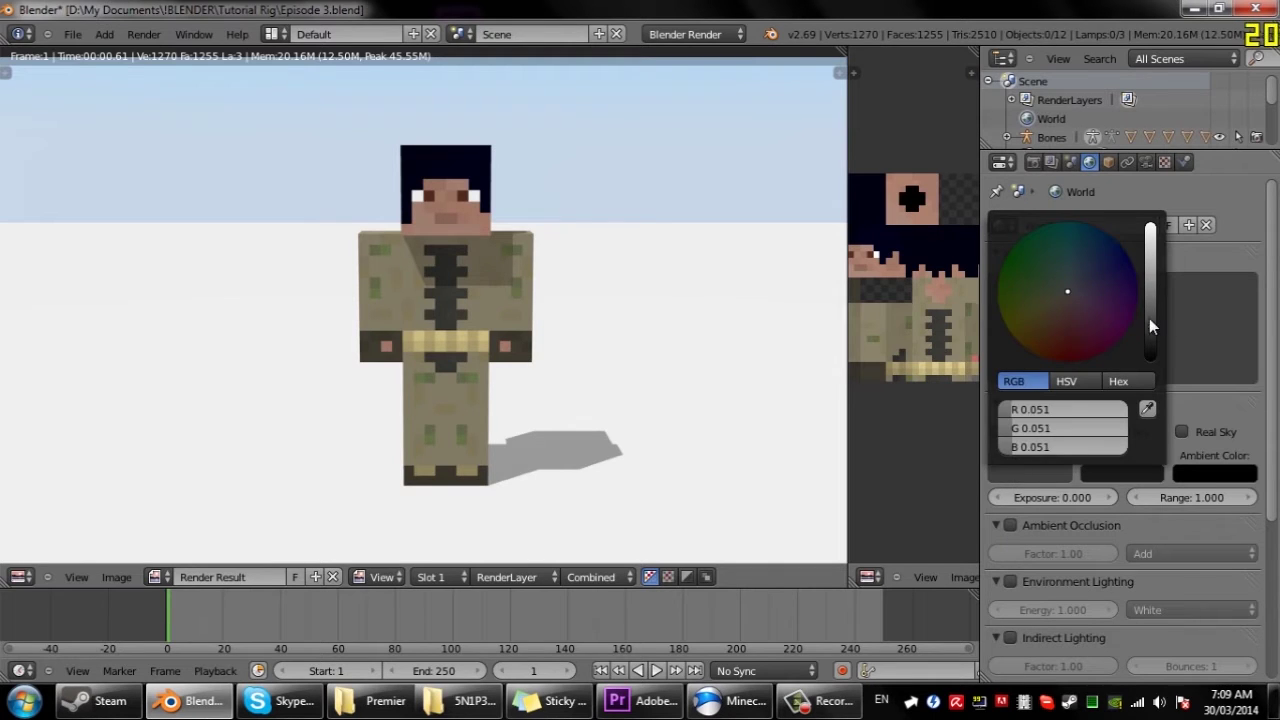
pyautogui.moveTo(1149, 318); pyautogui.dragTo(1150, 194)
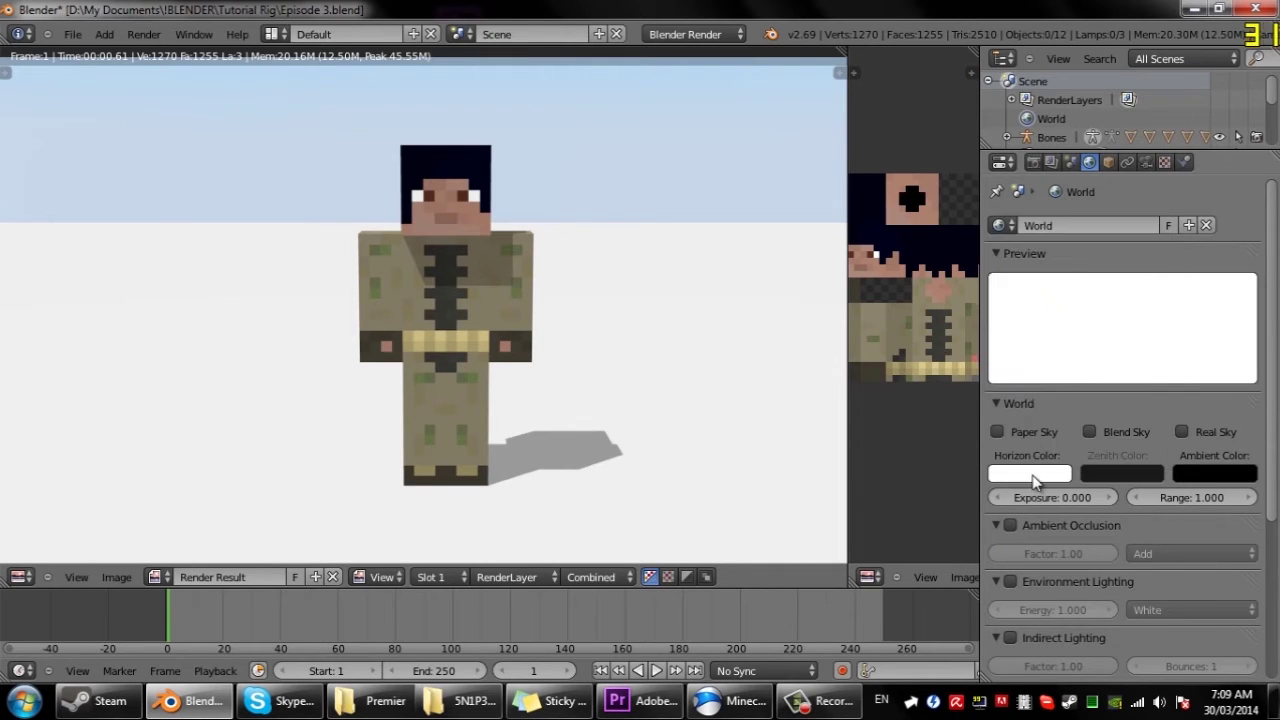
pyautogui.click(1001, 431)
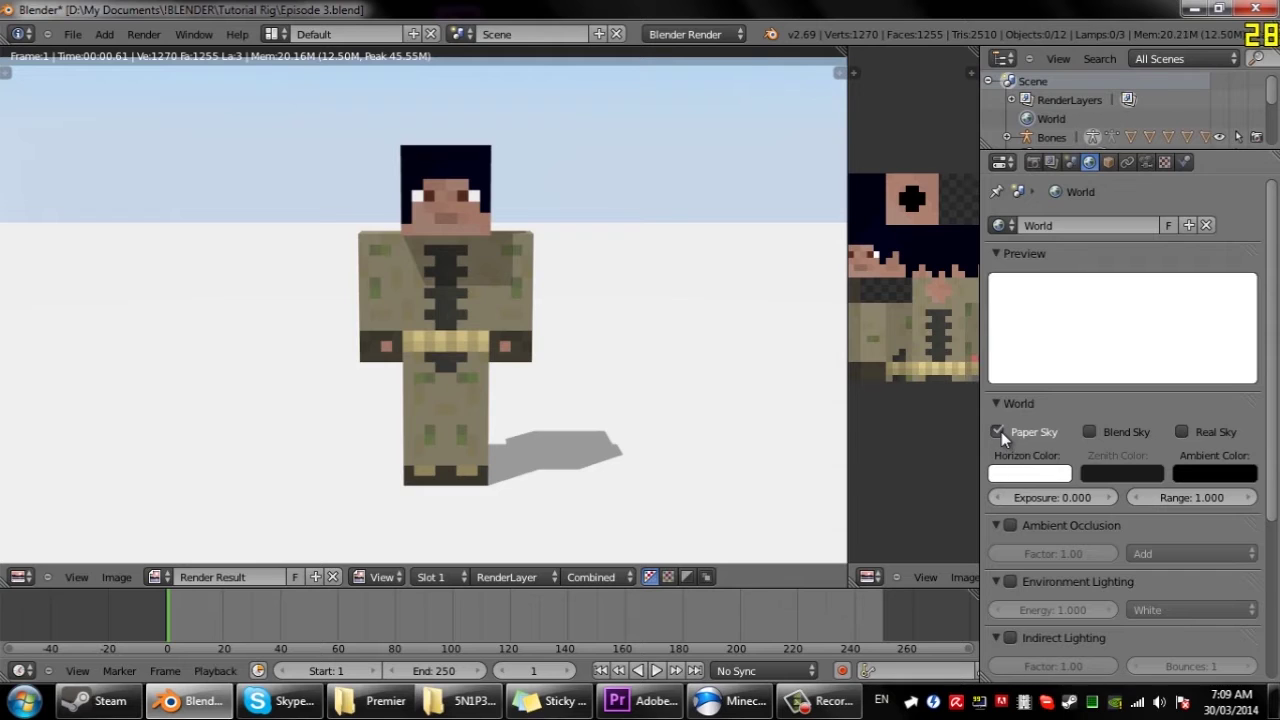
pyautogui.click(1103, 429)
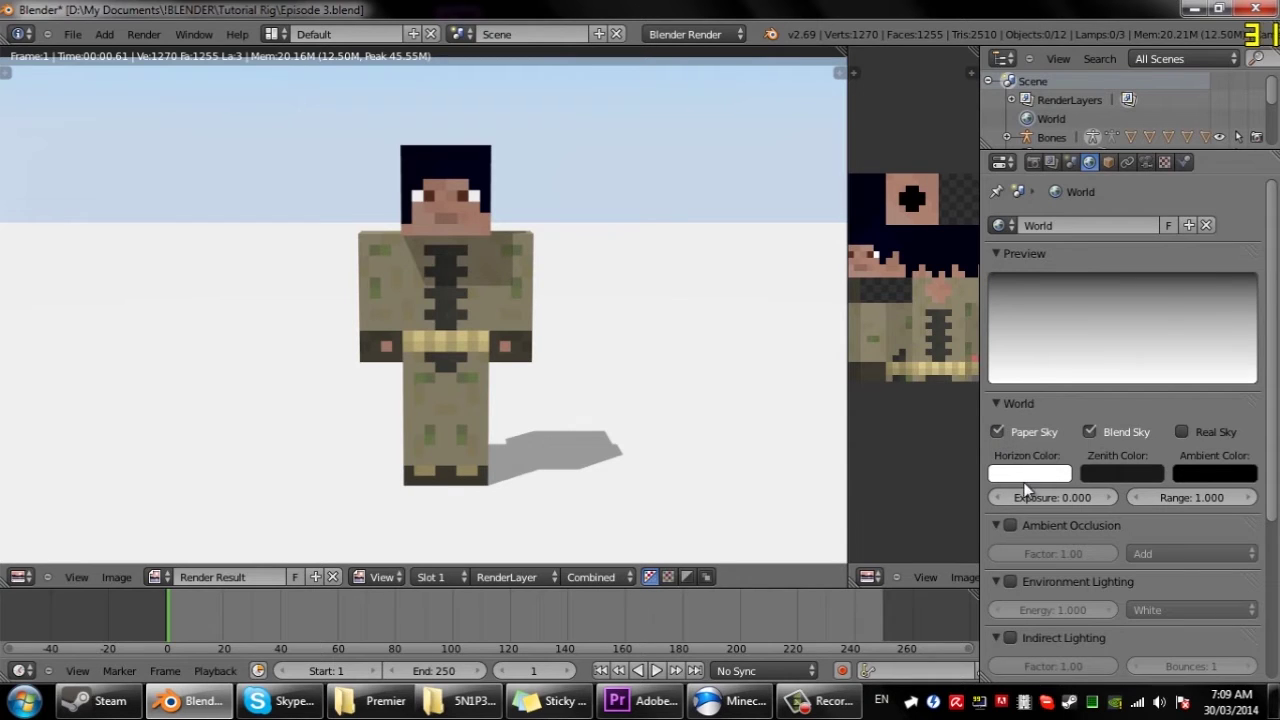
# Set the Horizon Color to blue and the Zenith Color to light blue
pyautogui.click(1025, 478)
pyautogui.moveTo(1101, 302); pyautogui.dragTo(1114, 243)
pyautogui.click(1110, 474)
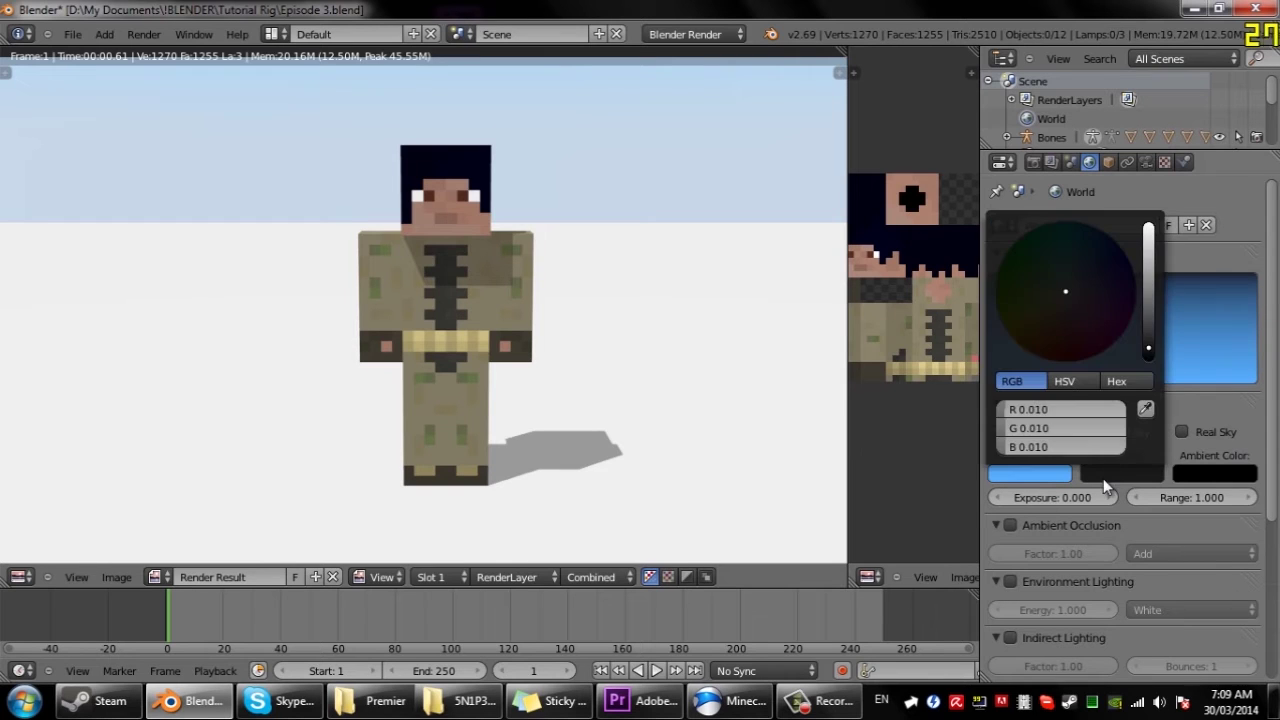
pyautogui.moveTo(1148, 289); pyautogui.dragTo(1143, 200)
pyautogui.moveTo(1080, 293); pyautogui.dragTo(1093, 253)
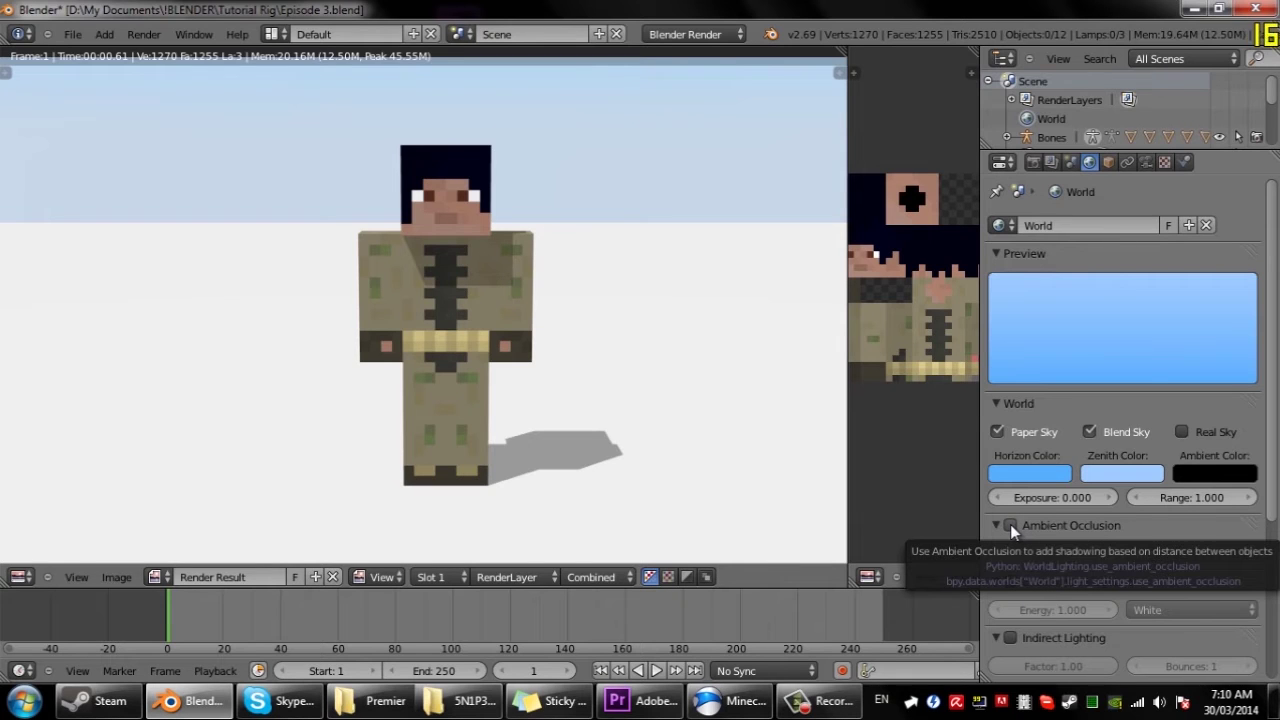
# Enable Ambient Occlusion, re-render the scene with F12, and pan the Render Result image
pyautogui.click(1010, 524)
pyautogui.scroll(-2, 1122, 523)
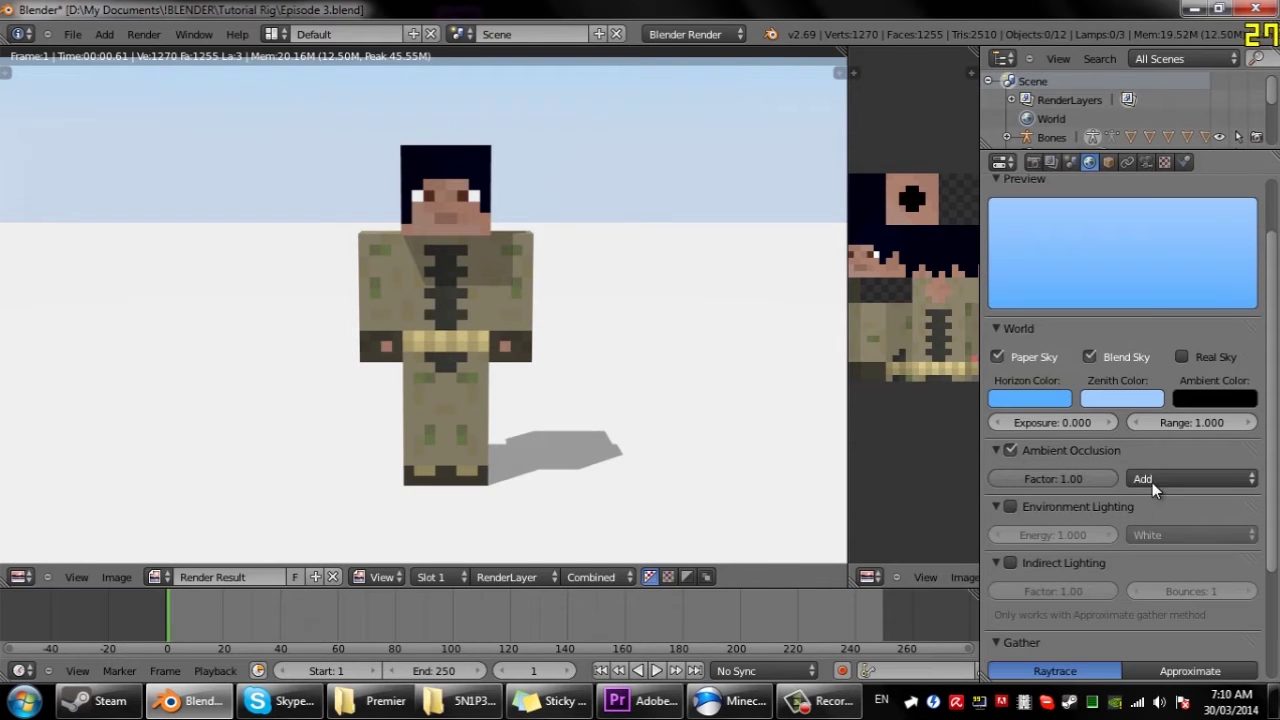
pyautogui.click(1173, 480)
pyautogui.press('F12')
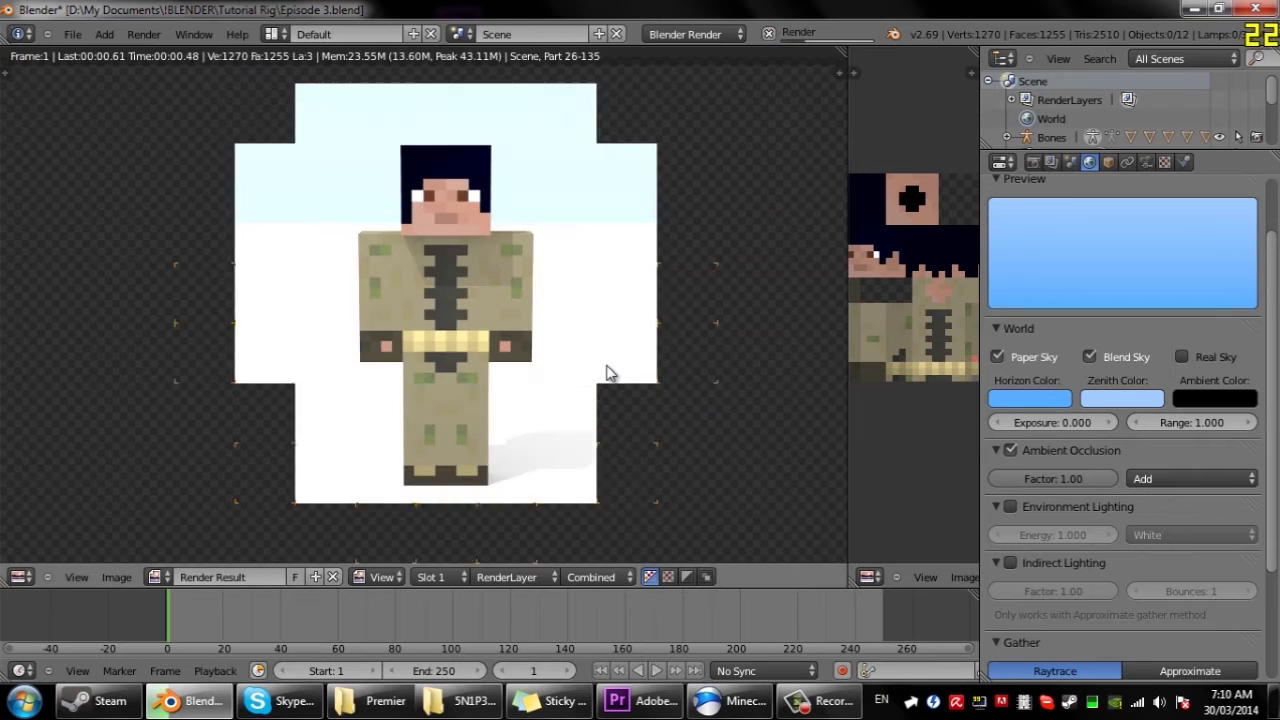
pyautogui.moveTo(311, 129)
pyautogui.mouseDown(button='middle')
pyautogui.moveTo(271, 249)
pyautogui.moveTo(341, 267)
pyautogui.moveTo(291, 126)
pyautogui.mouseUp(button='middle')
pyautogui.moveTo(510, 201)
pyautogui.mouseDown(button='middle')
pyautogui.moveTo(516, 211)
pyautogui.moveTo(510, 197)
pyautogui.mouseUp(button='middle')
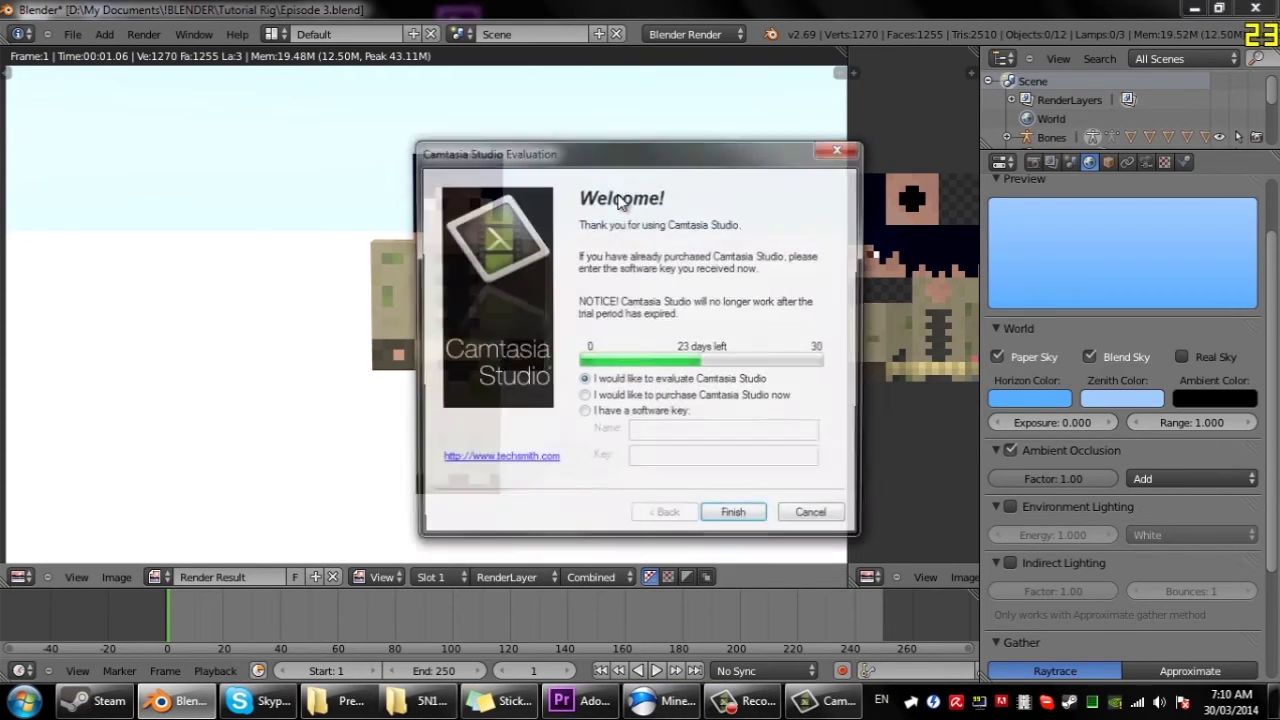
# Dismiss the Camtasia evaluation dialog and bring Blender's last render back into view
pyautogui.click(828, 150)
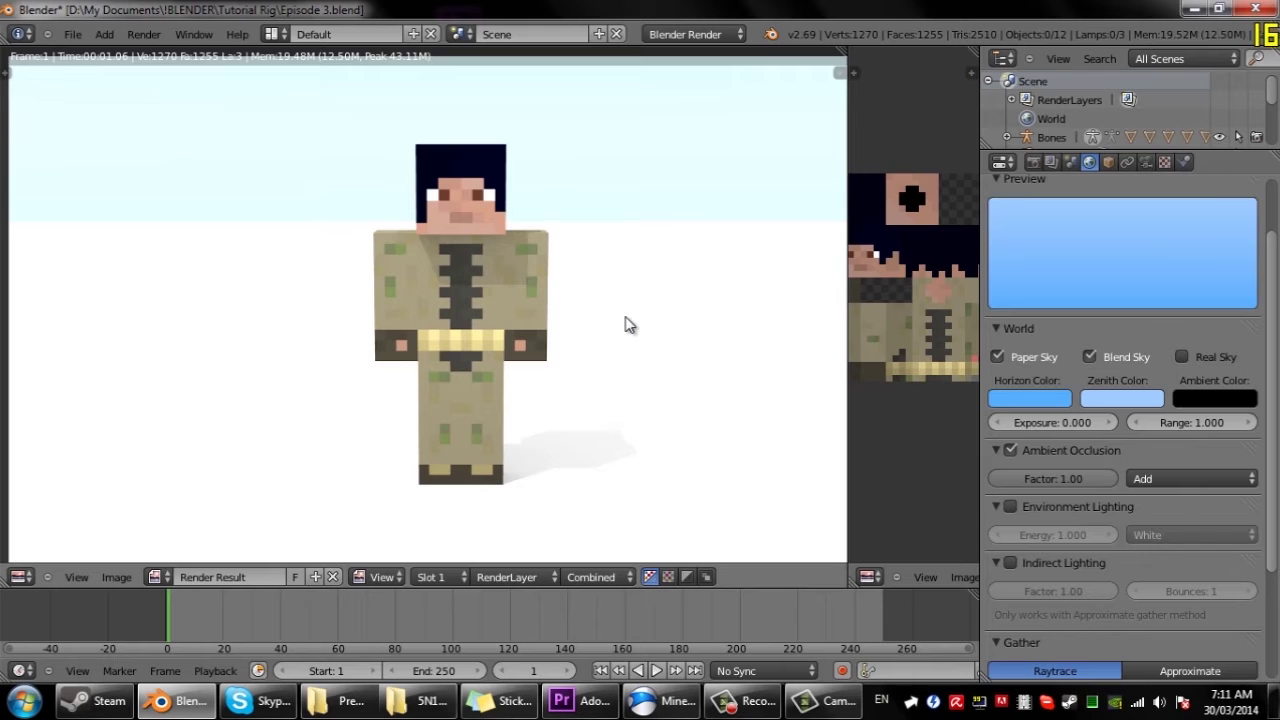
pyautogui.press('F11')
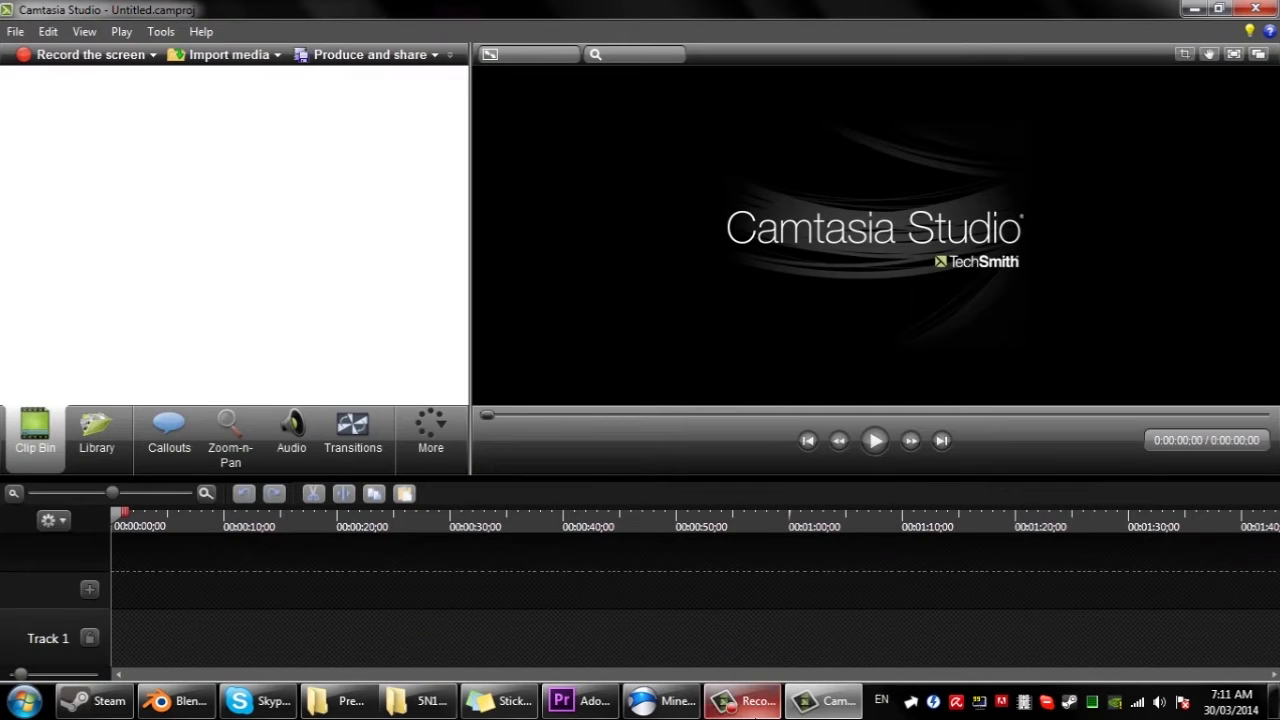
pyautogui.click(176, 700)
pyautogui.press('F11')
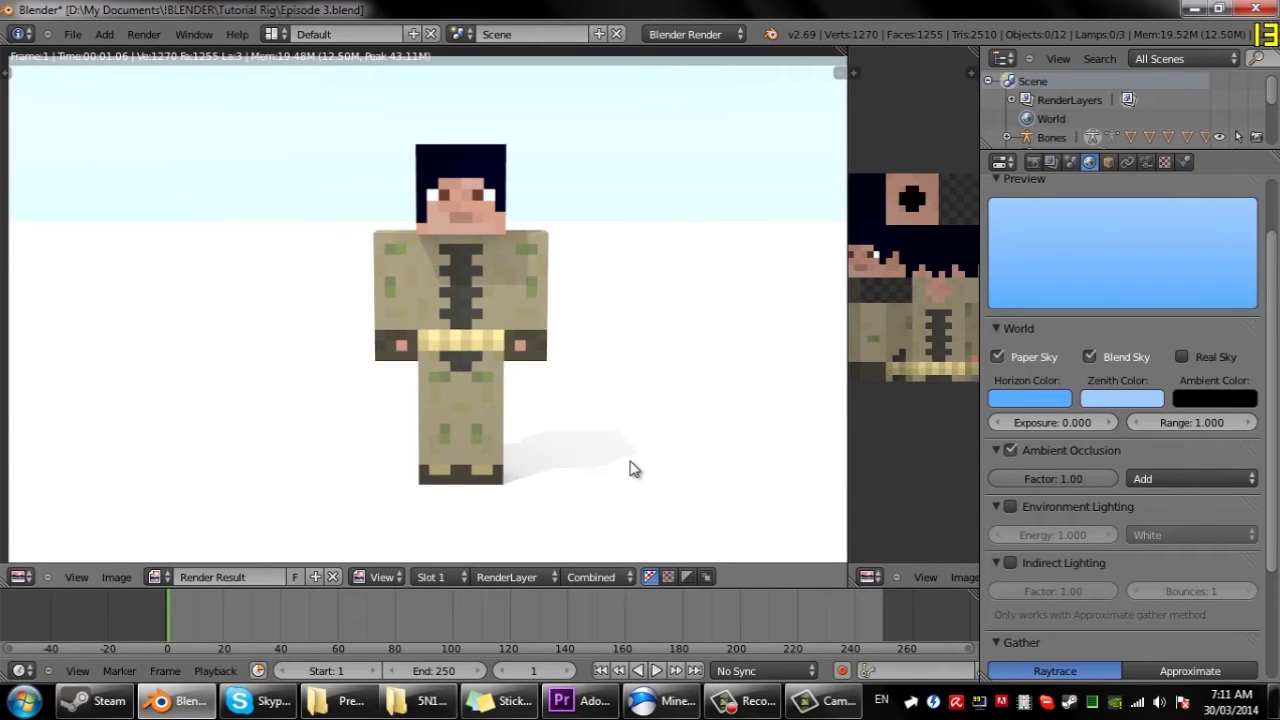
# Orbit the 3D view to the lamps, select the Sun lamp, and show its Lamp settings
pyautogui.press('F11')
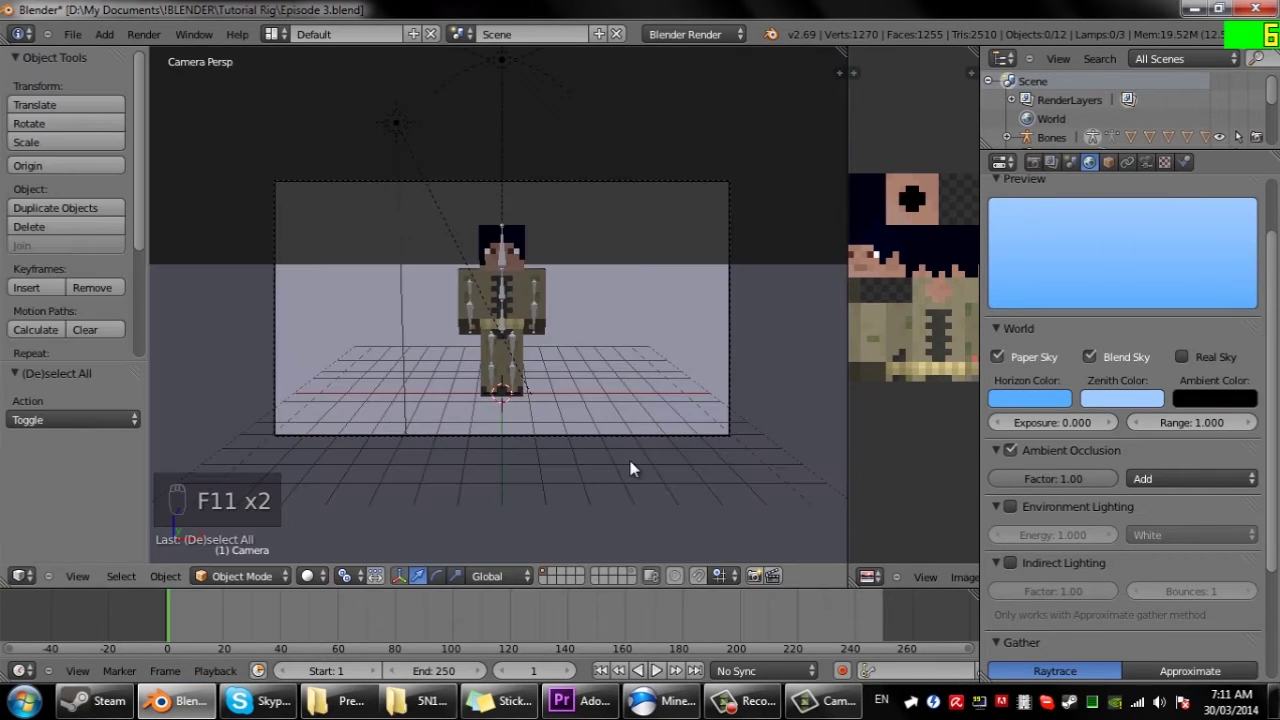
pyautogui.moveTo(563, 184); pyautogui.dragTo(500, 194, button='middle')
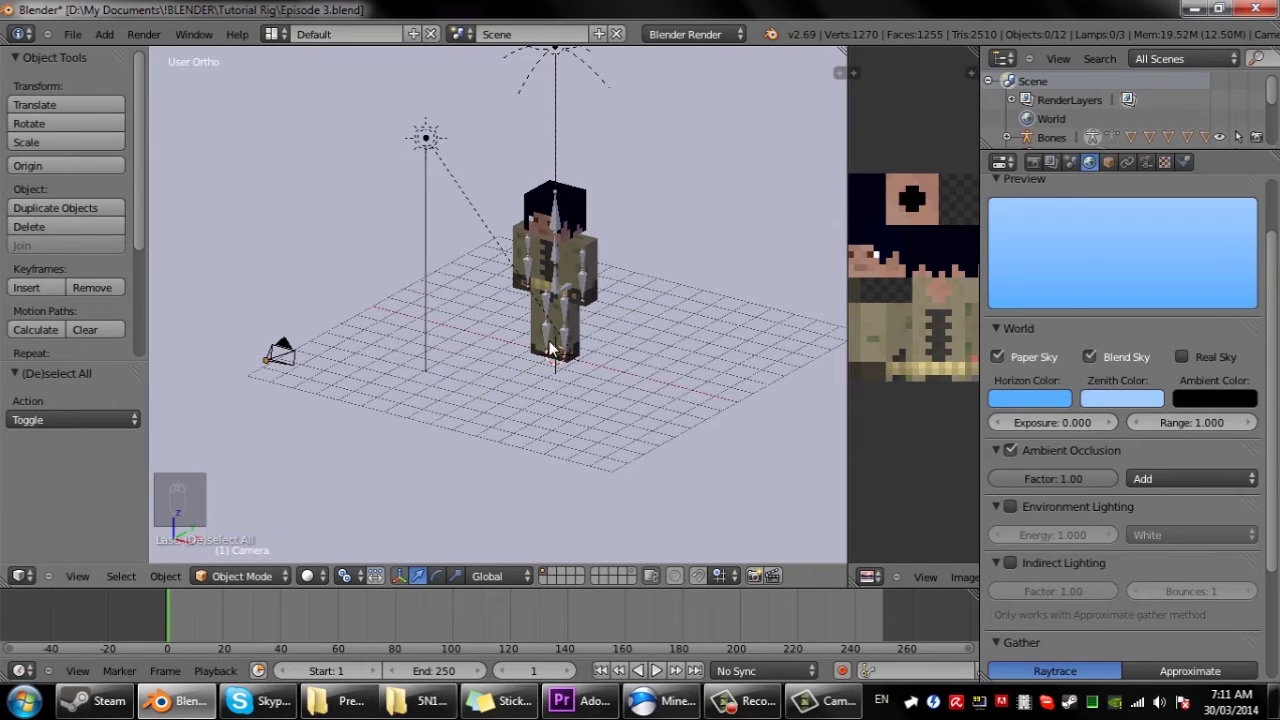
pyautogui.moveTo(513, 184); pyautogui.dragTo(538, 394, button='middle')
pyautogui.moveTo(425, 192); pyautogui.dragTo(405, 185, button='middle')
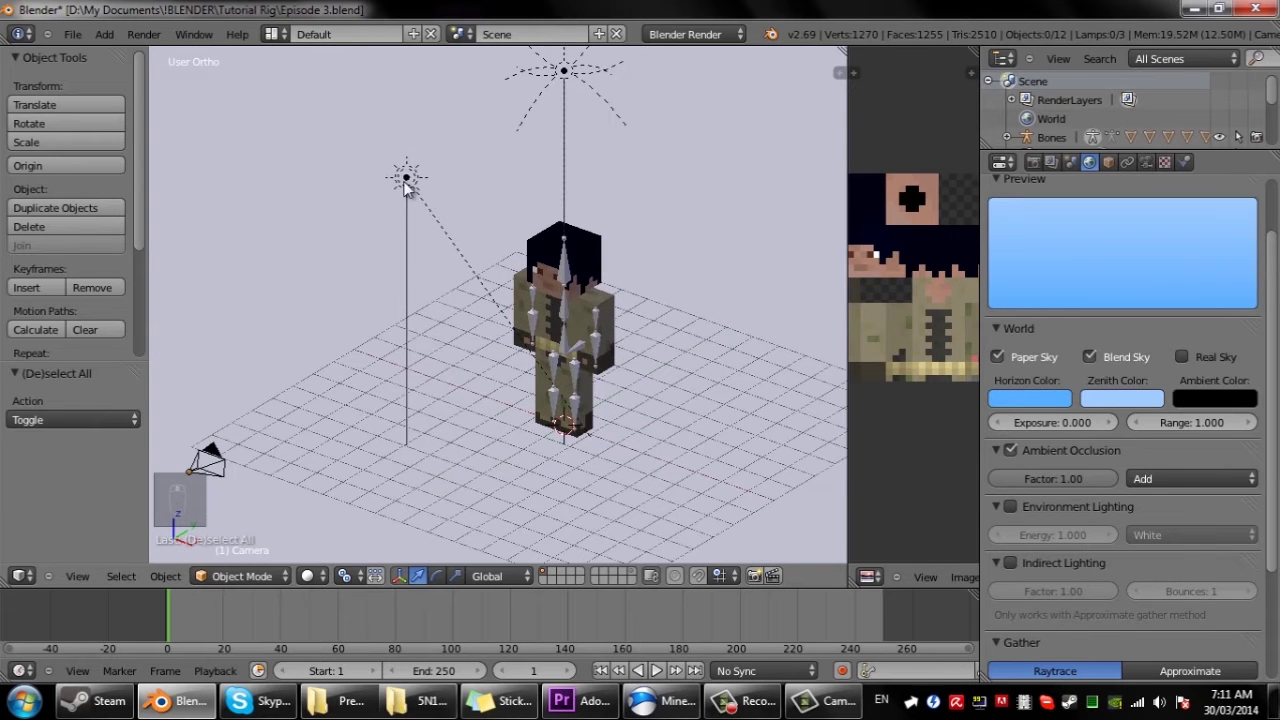
pyautogui.rightClick(406, 183)
pyautogui.click(1146, 163)
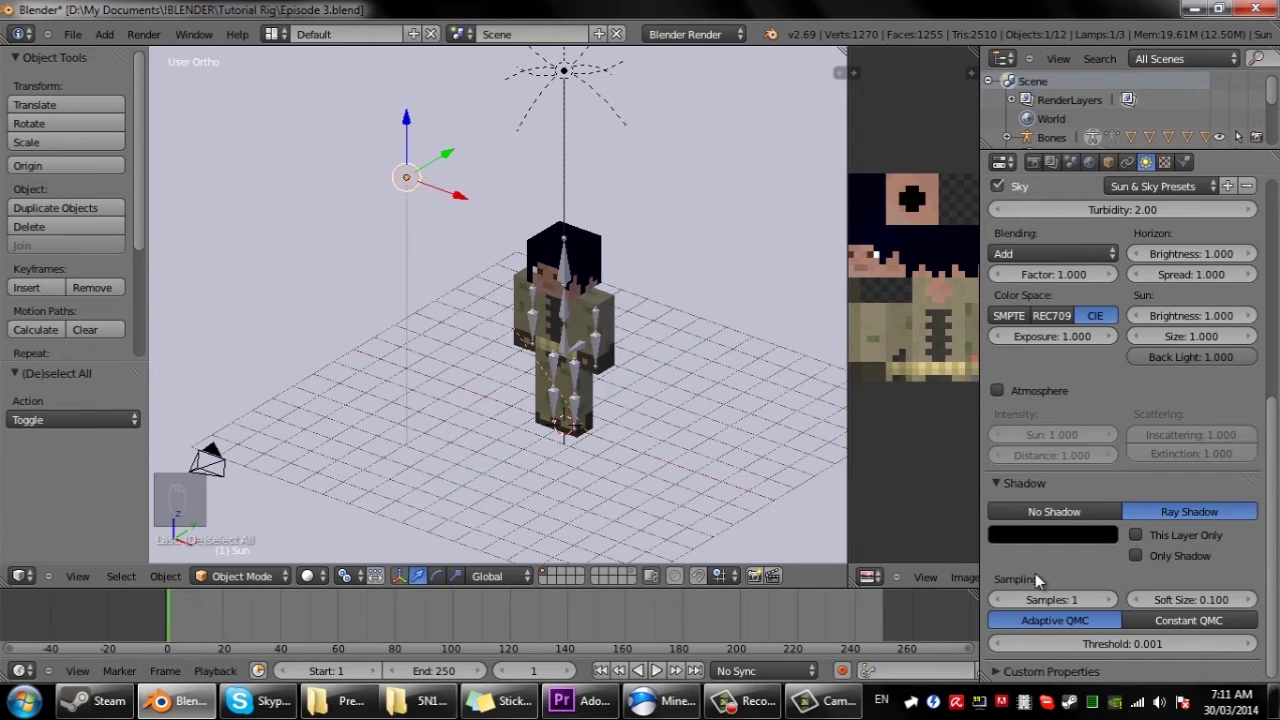
pyautogui.press('F12')
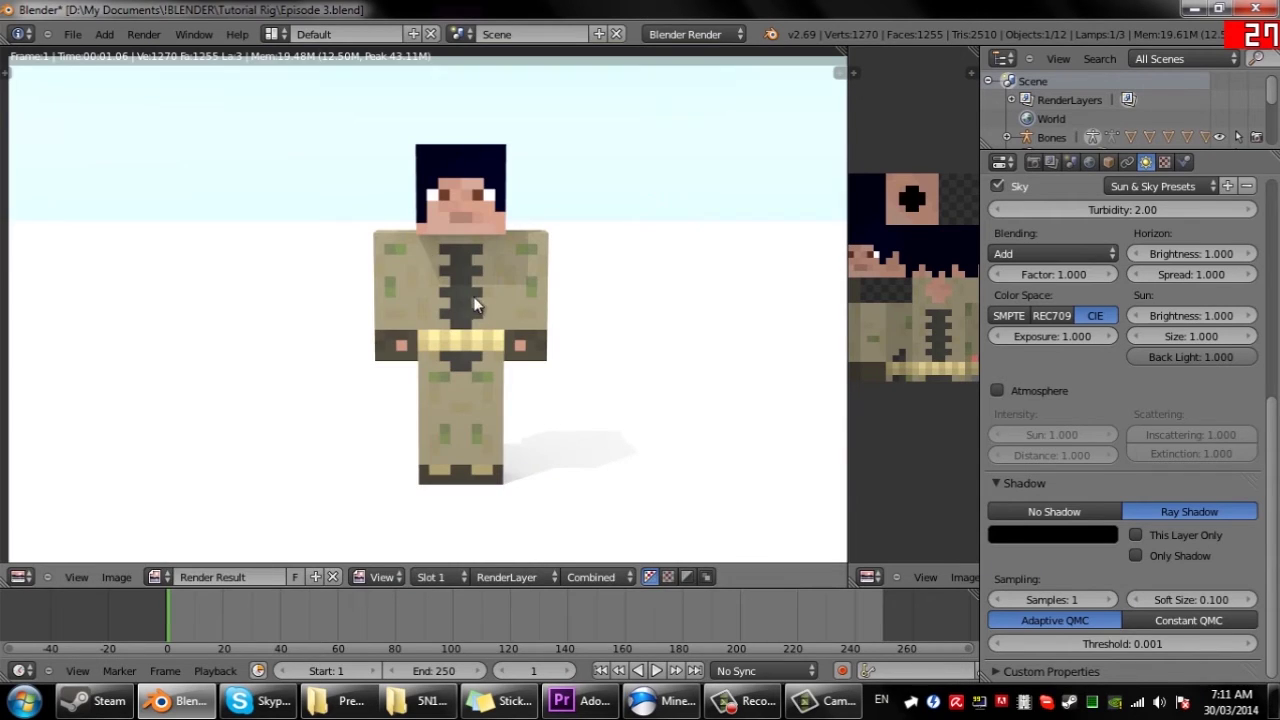
pyautogui.press('F11')
pyautogui.press('F11')
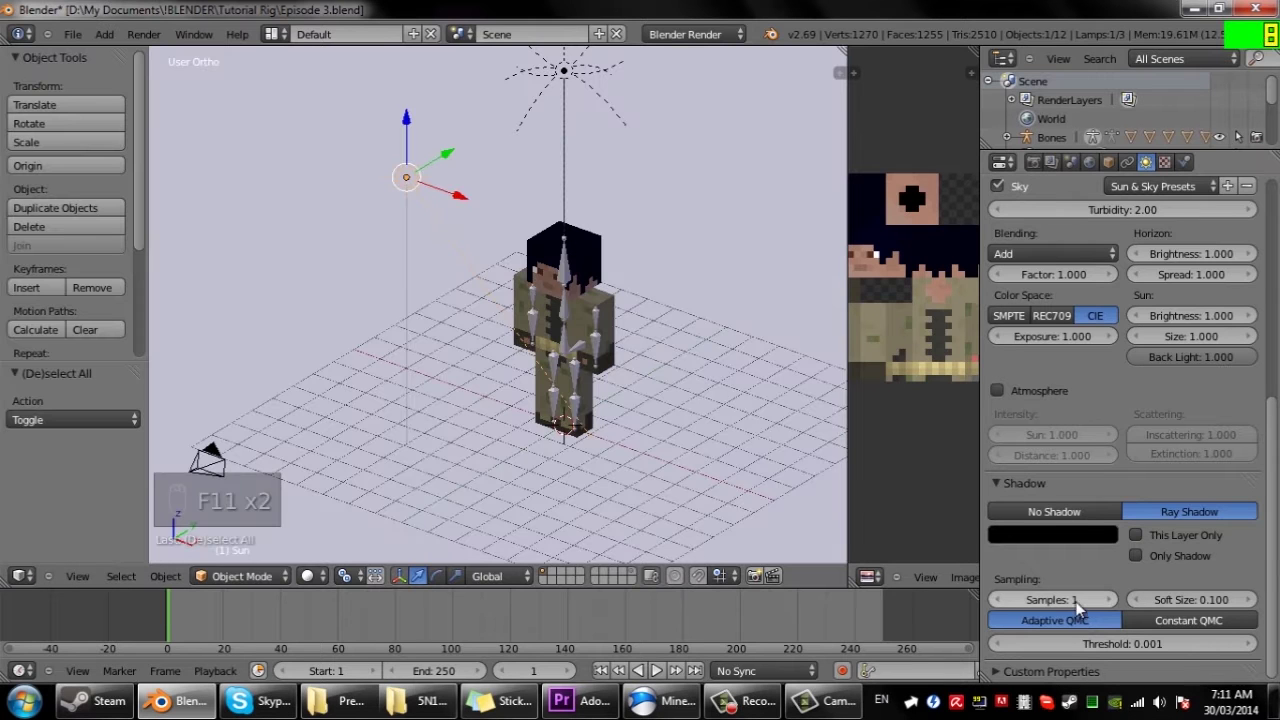
# Set shadow Samples to 4 and Soft Size to 4, then render
pyautogui.click(1076, 602)
pyautogui.write('4')
pyautogui.press('Return')
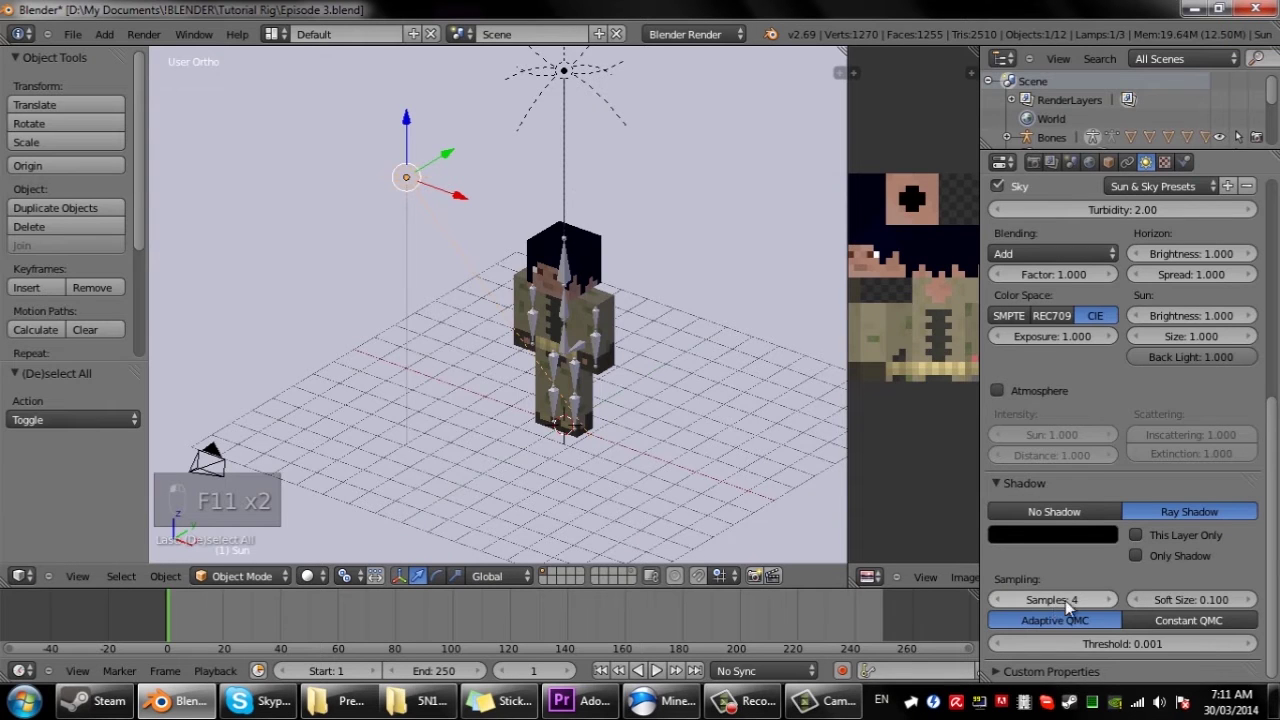
pyautogui.click(1191, 602)
pyautogui.write('4')
pyautogui.press('Return')
pyautogui.press('F12')
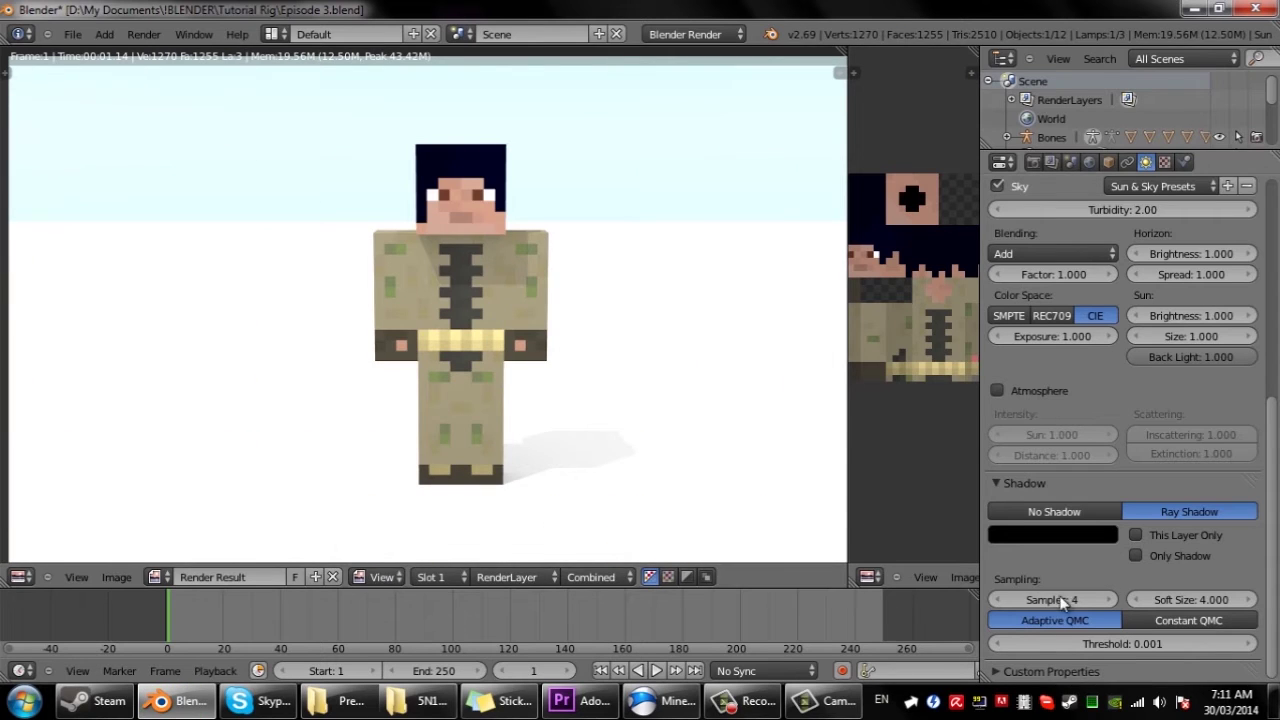
# Set shadow Soft Size to 8 and Samples to 8, then render
pyautogui.click(1195, 600)
pyautogui.write('8')
pyautogui.press('Return')
pyautogui.click(1033, 604)
pyautogui.write('8')
pyautogui.press('Return')
pyautogui.press('F12')
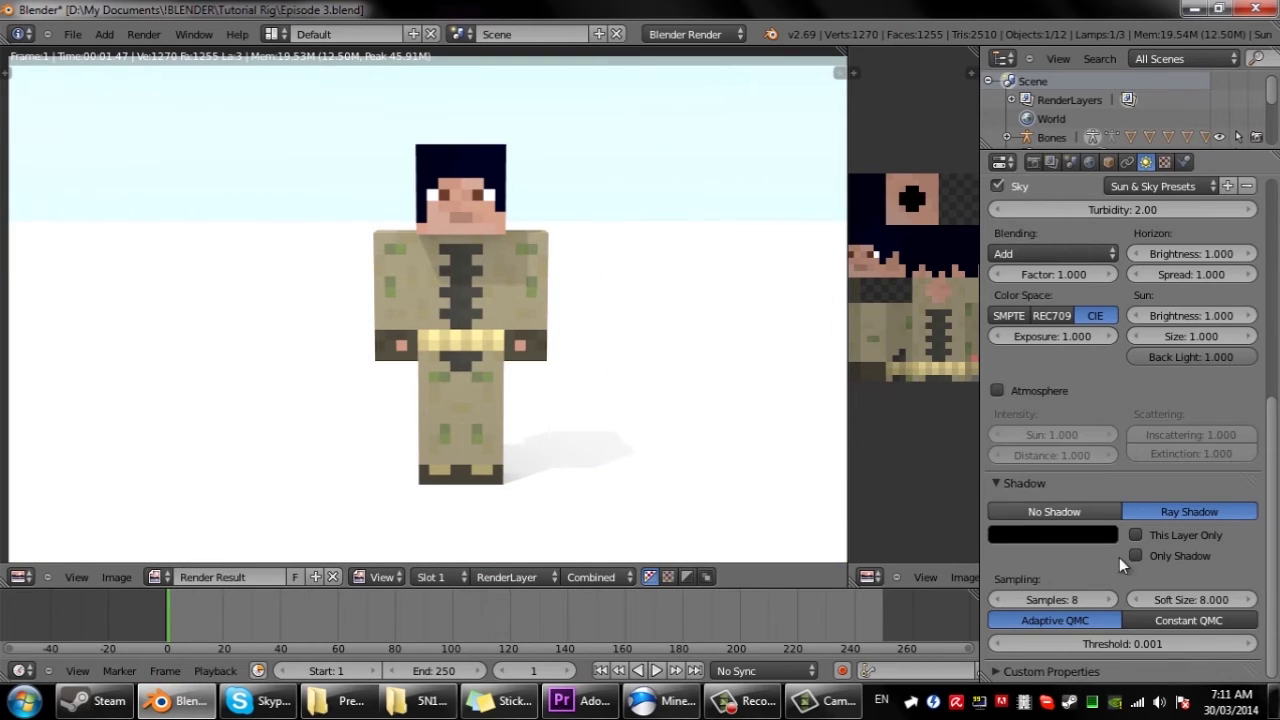
# Set shadow Samples to 16 and Soft Size to 16.000, then render
pyautogui.click(1060, 600)
pyautogui.write('16')
pyautogui.press('Return')
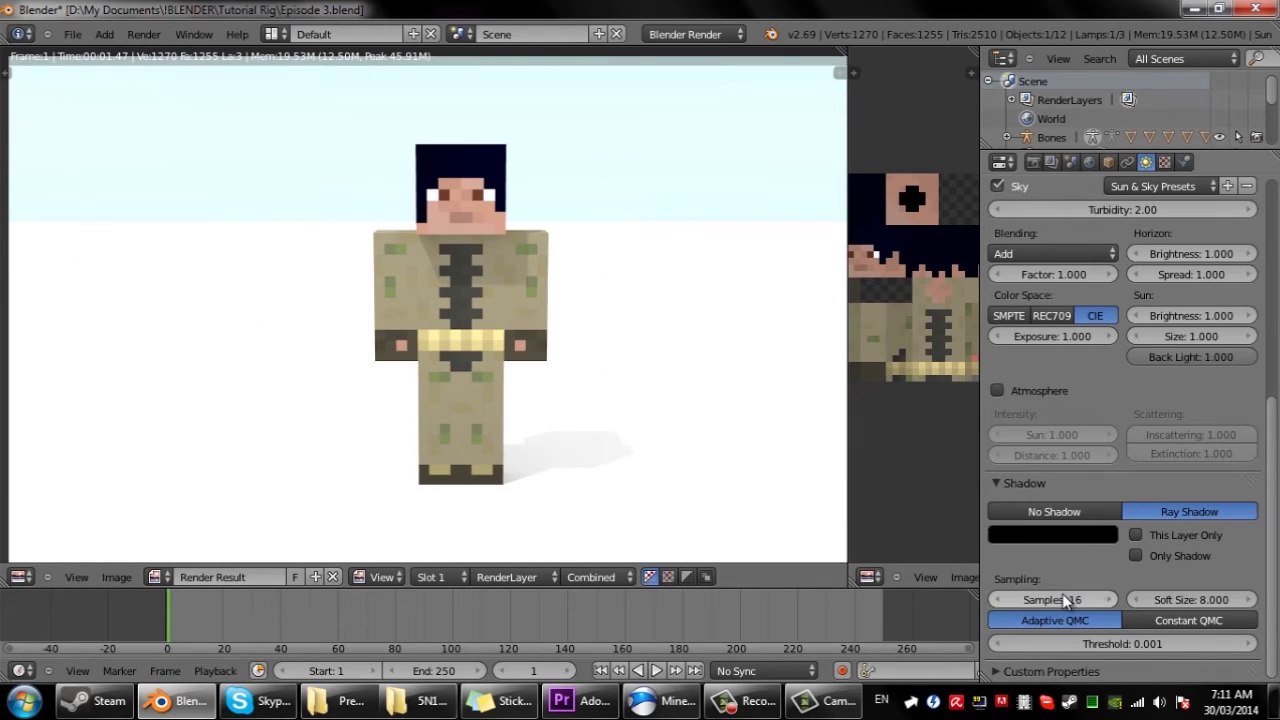
pyautogui.click(1182, 599)
pyautogui.write('16')
pyautogui.press('Return')
pyautogui.press('F12')
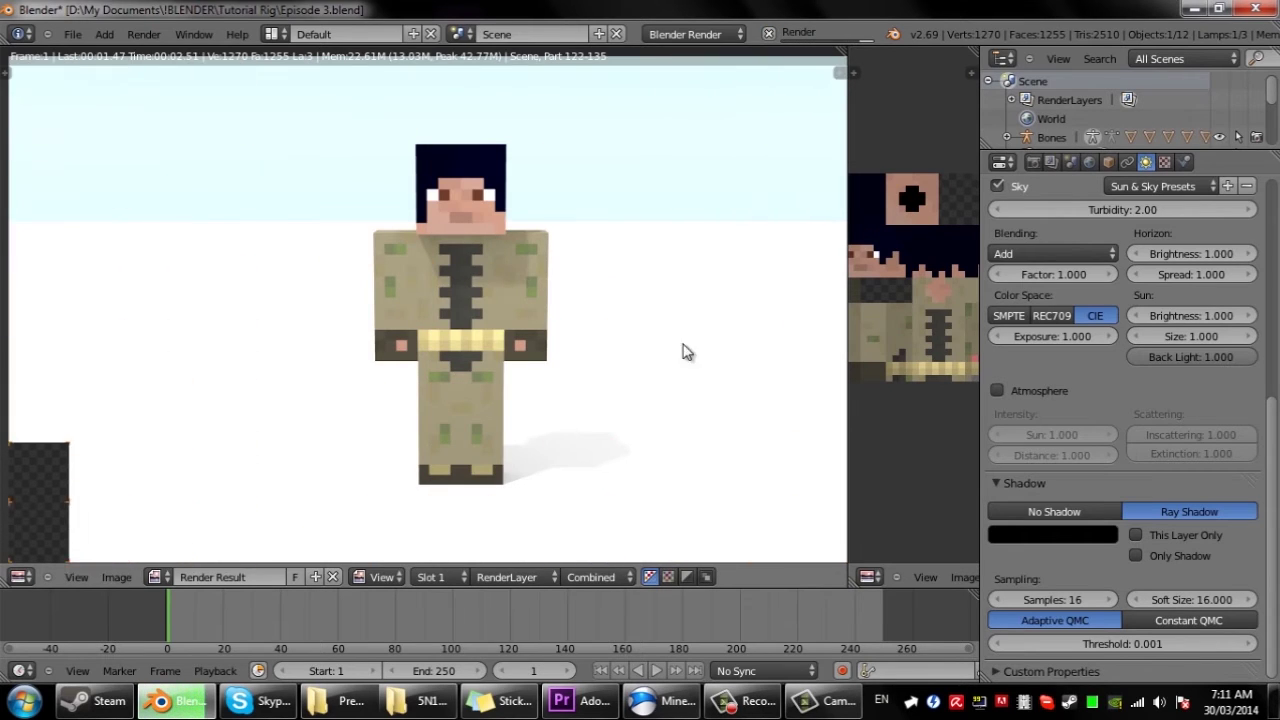
# Set shadow Samples to 32 and Soft Size to 32, then render
pyautogui.click(1049, 602)
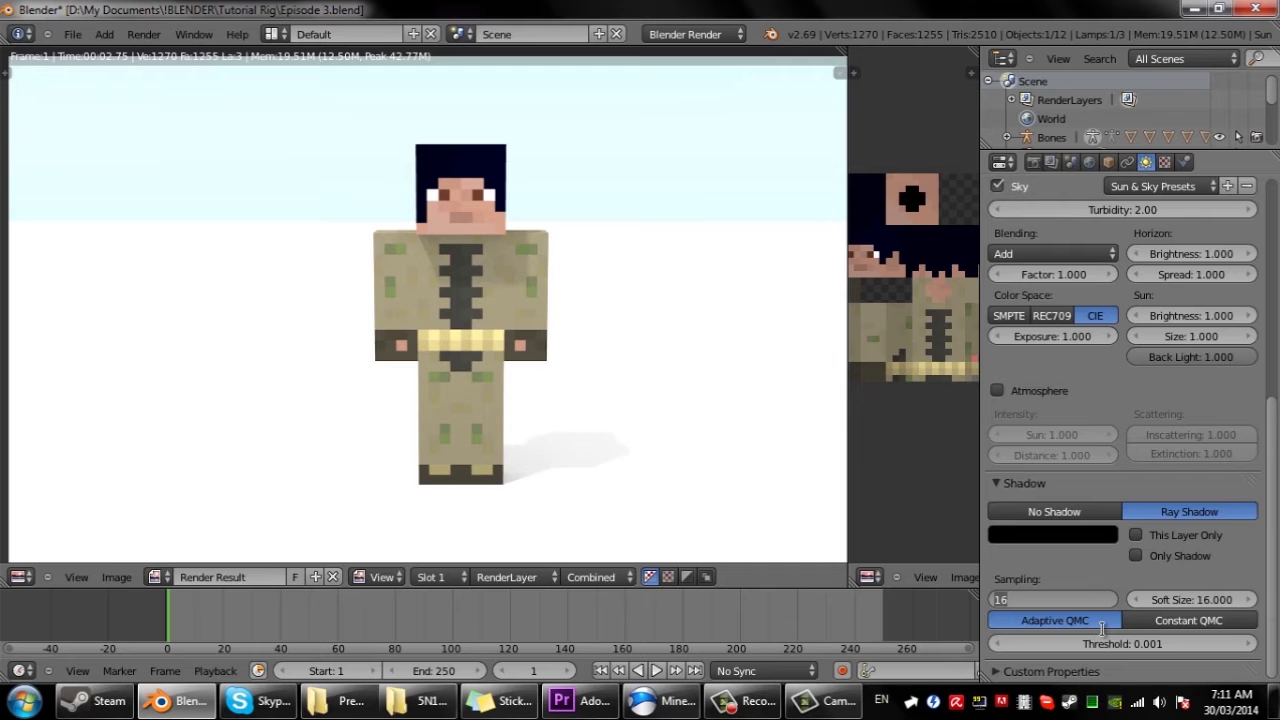
pyautogui.write('32')
pyautogui.press('Return')
pyautogui.click(1191, 602)
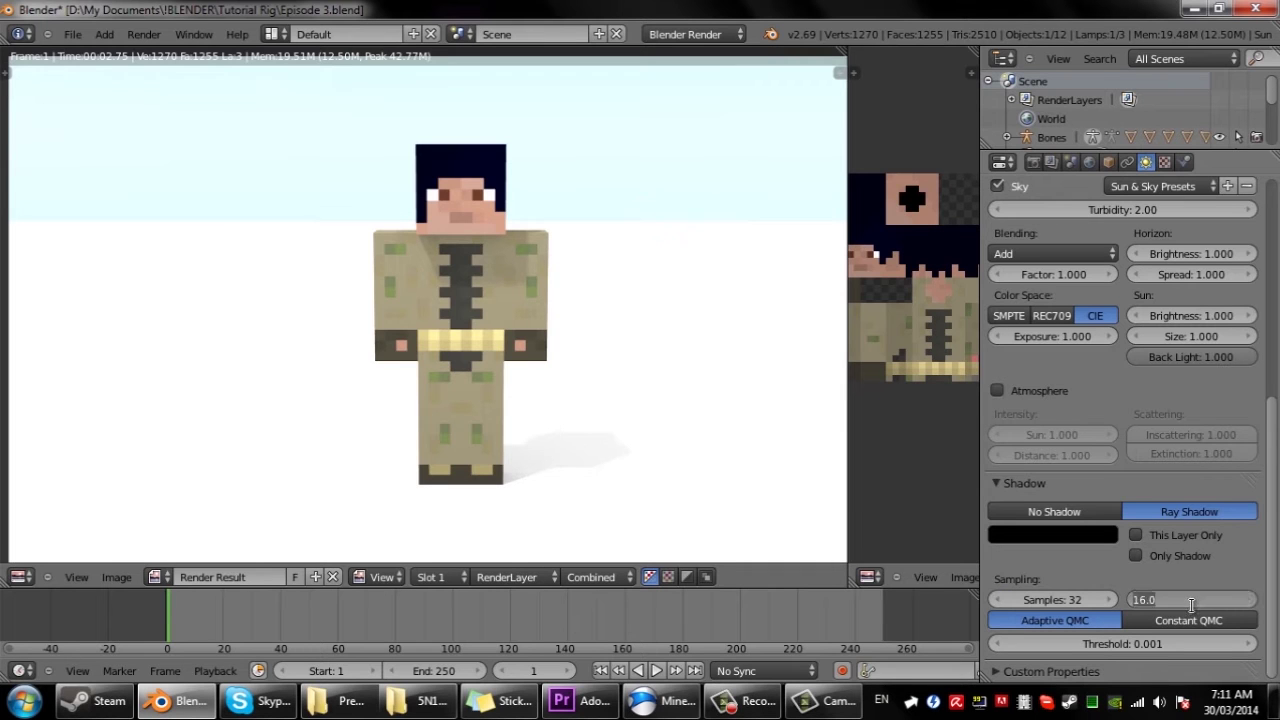
pyautogui.write('32')
pyautogui.press('Return')
pyautogui.press('F12')
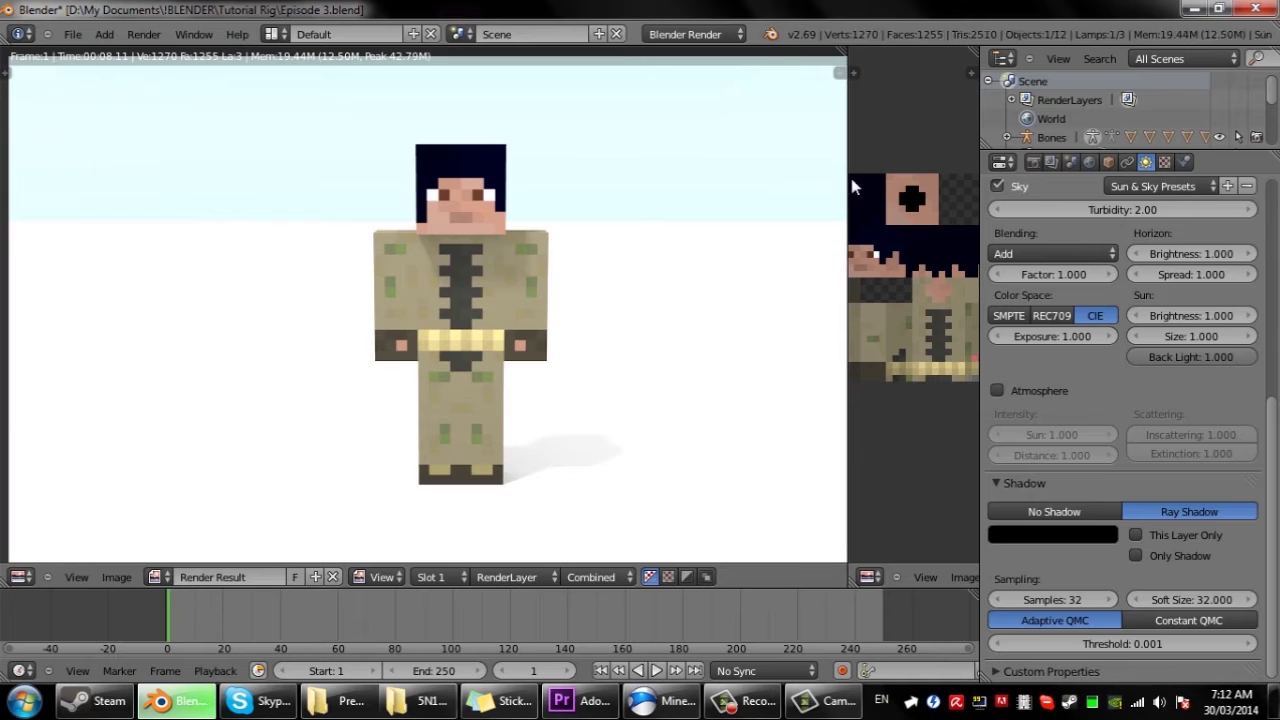
# Reset shadow Samples to 1 and Soft Size to 1.000, re-render, and deselect everything
pyautogui.click(1052, 598)
pyautogui.write('1')
pyautogui.press('Return')
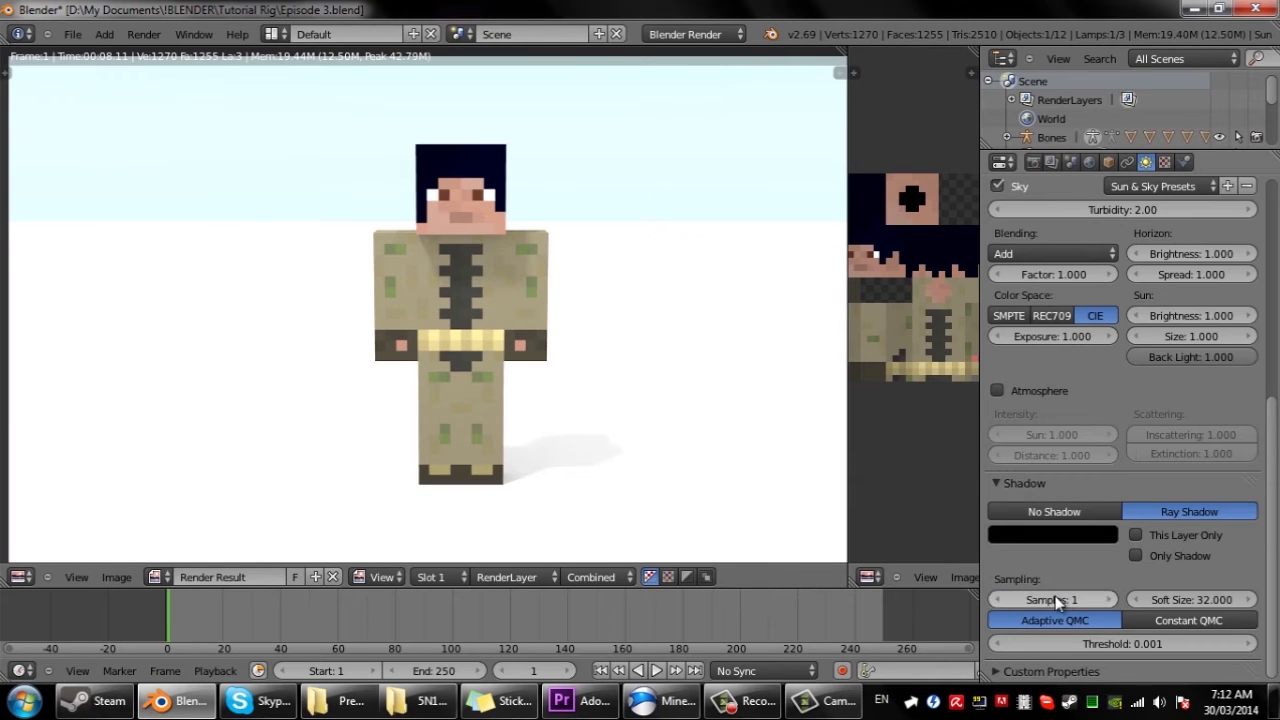
pyautogui.hotkey('ctrl', 'v')
pyautogui.press('F12')
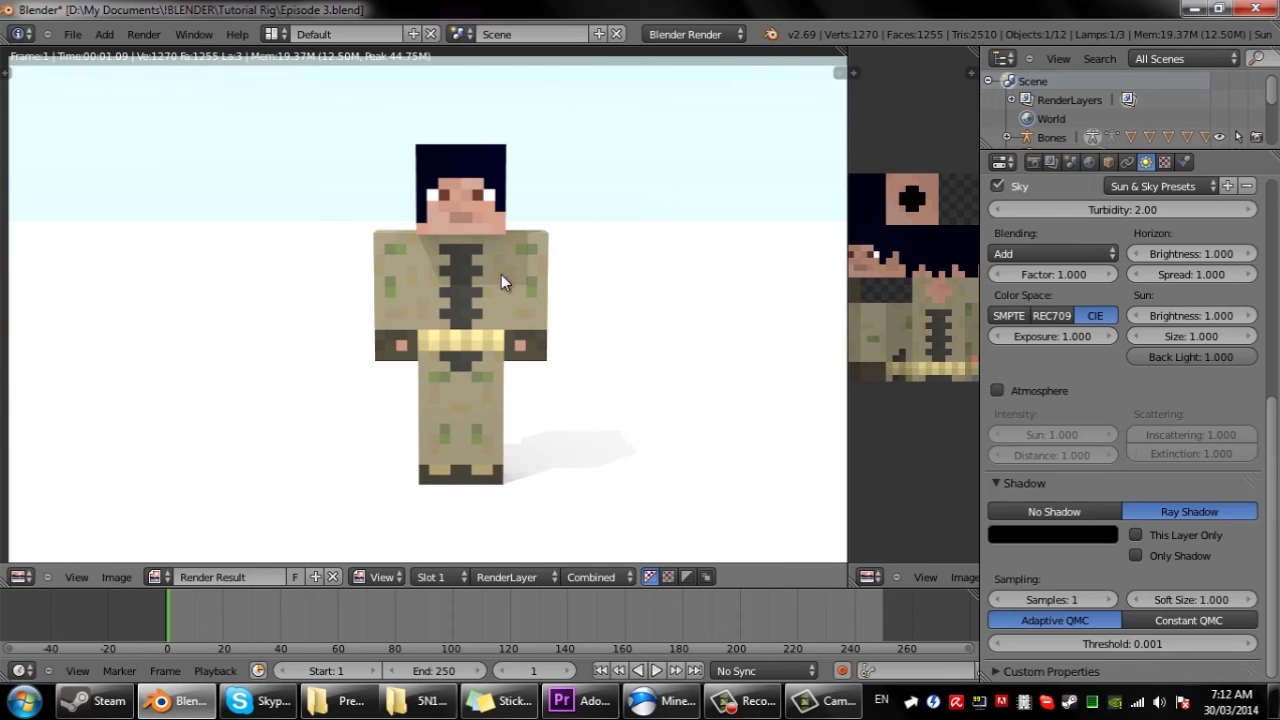
pyautogui.press('F11')
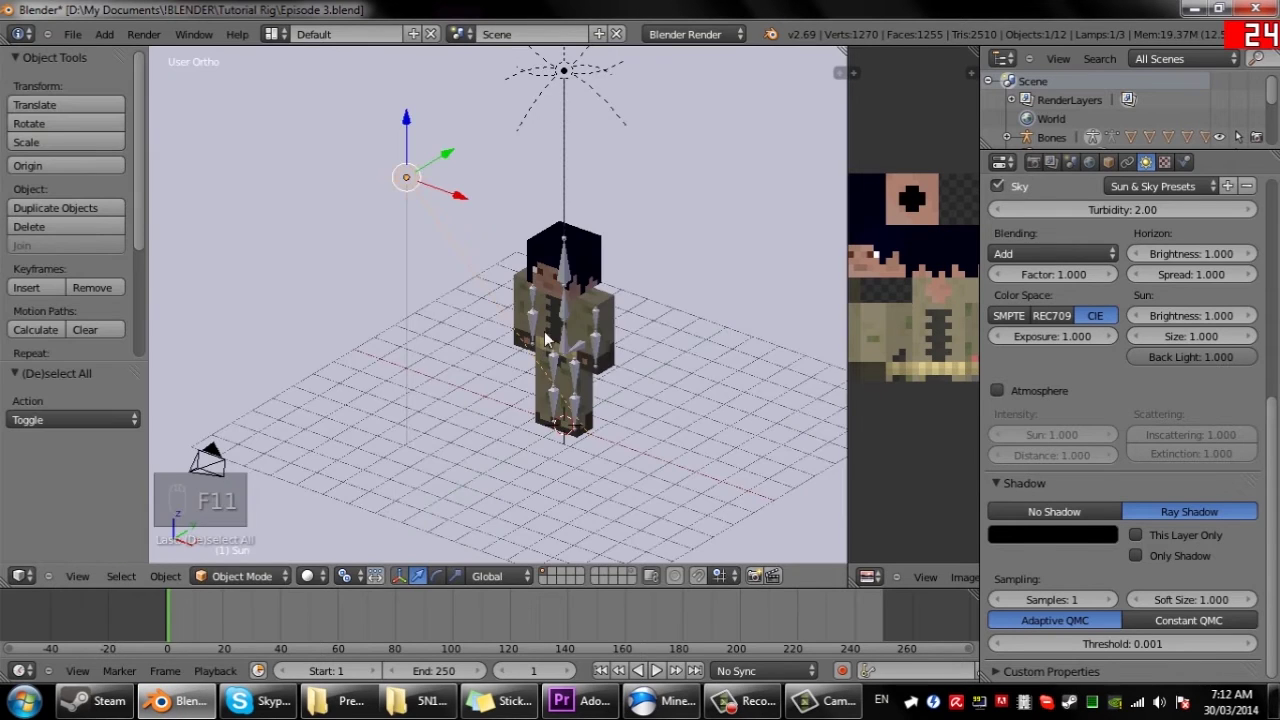
pyautogui.moveTo(550, 340); pyautogui.dragTo(475, 373, button='middle')
pyautogui.press('a')
# Look through the camera, deselect all, and save over the existing blend file
pyautogui.rightClick(372, 428)
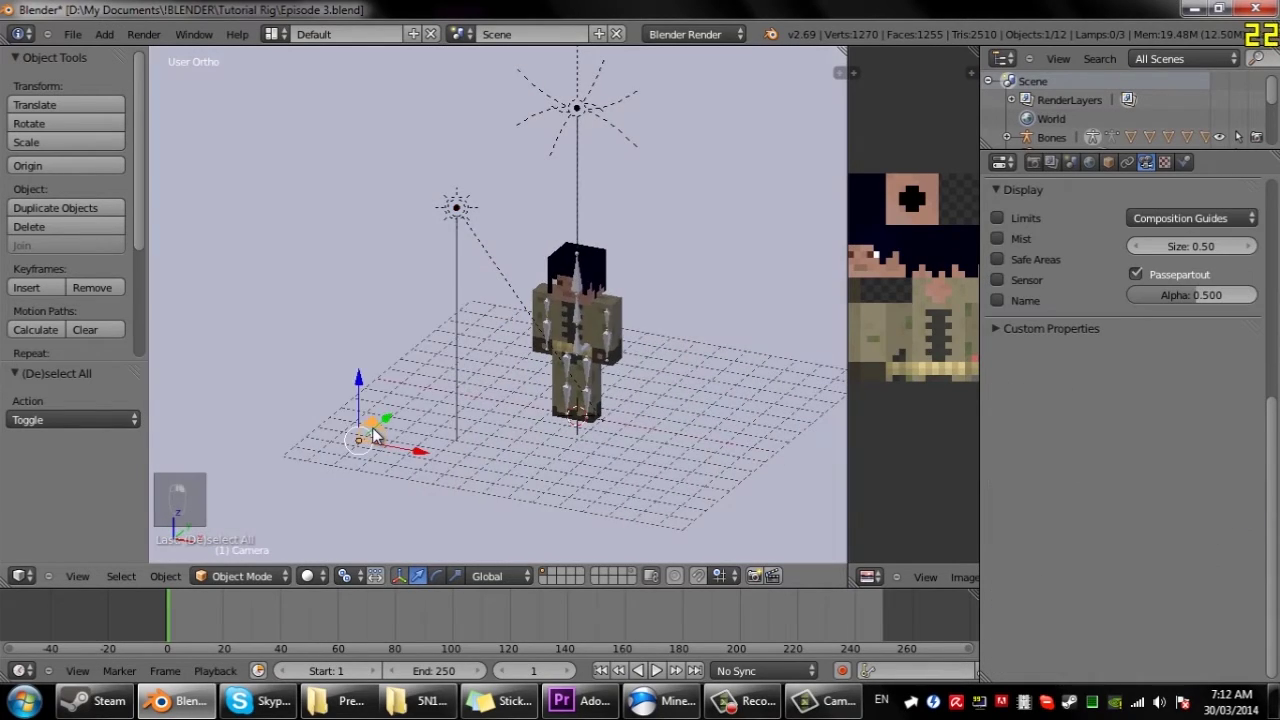
pyautogui.press('KP_0')
pyautogui.press('a')
pyautogui.scroll(2, 484, 319)
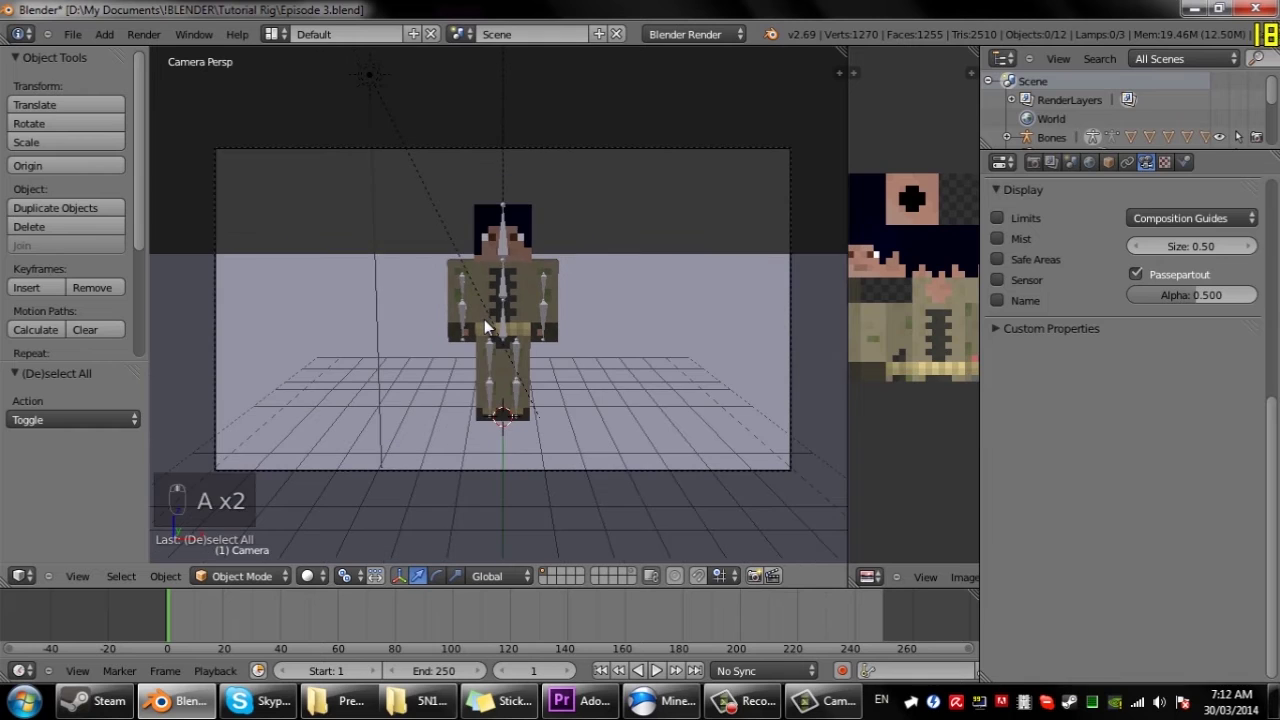
pyautogui.hotkey('ctrl', 's')
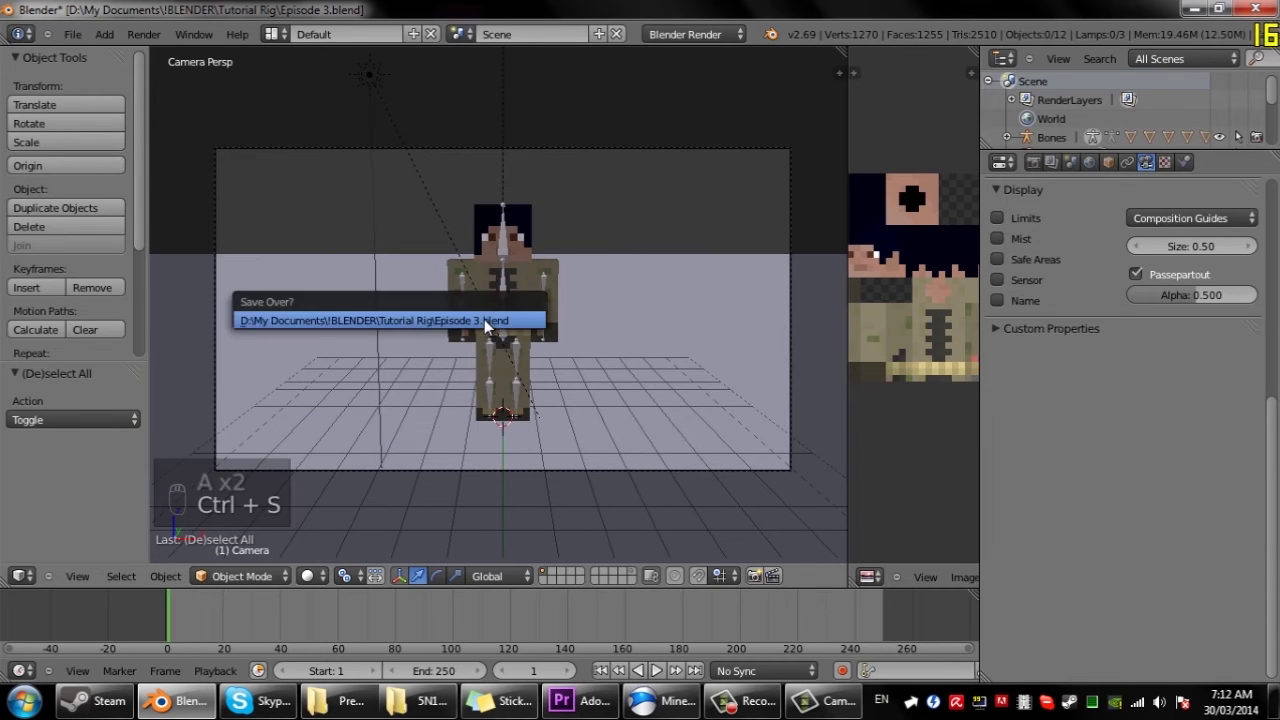
pyautogui.click(484, 319)
# Lower the camera focal length and move the camera closer to the character
pyautogui.rightClick(600, 150)
pyautogui.scroll(10, 1125, 319)
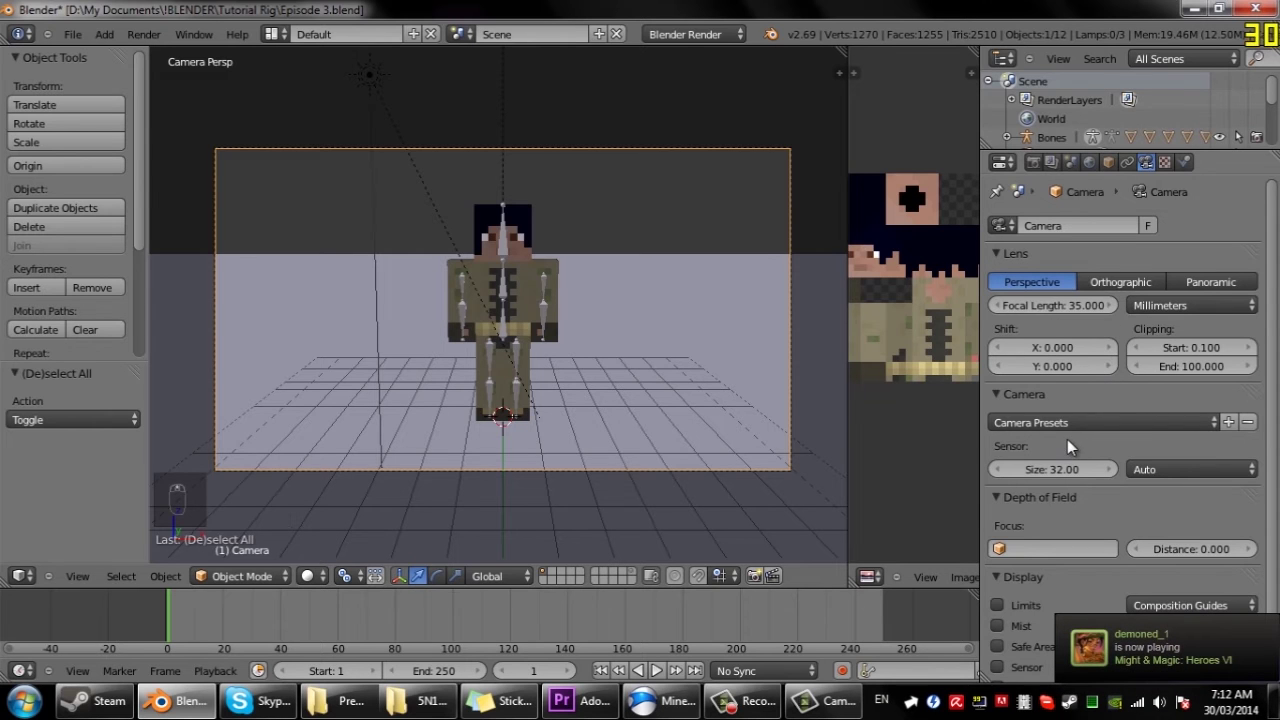
pyautogui.moveTo(1033, 302); pyautogui.dragTo(998, 308)
pyautogui.press('g')
pyautogui.press('z')
pyautogui.press('z')
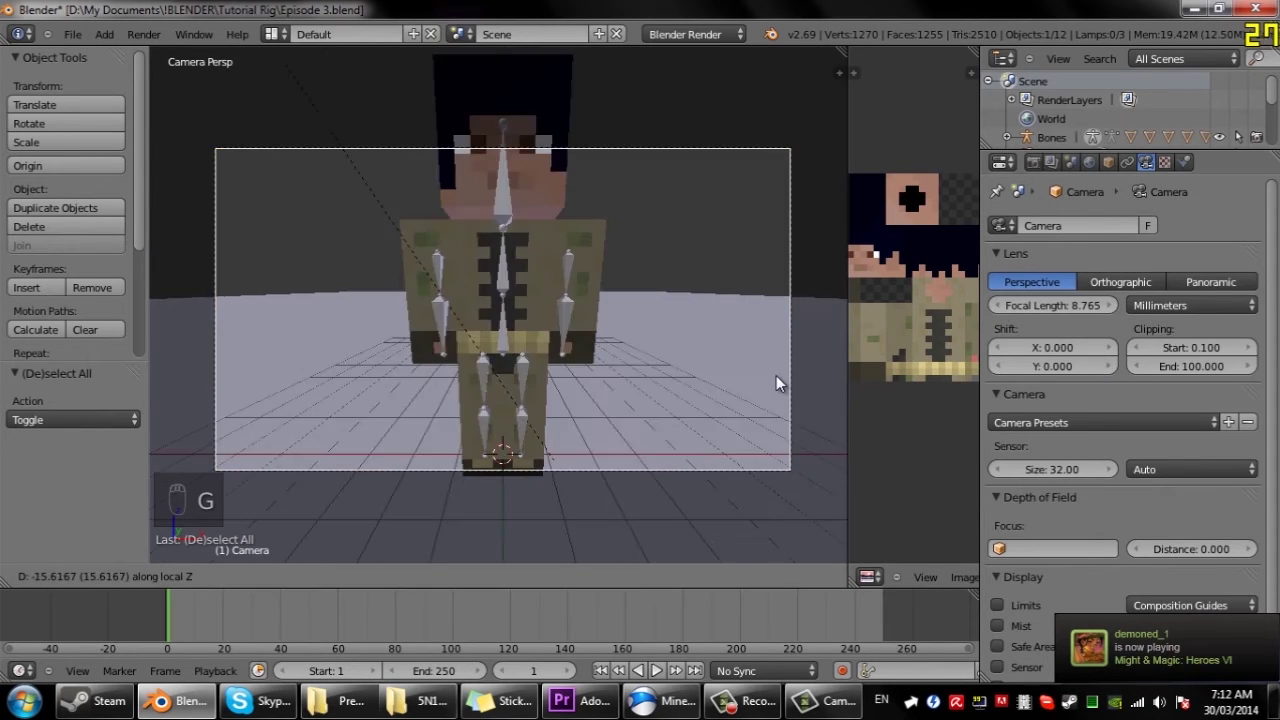
pyautogui.click(776, 376)
pyautogui.moveTo(1078, 303); pyautogui.dragTo(1040, 305)
pyautogui.press('g')
pyautogui.rightClick(671, 400)
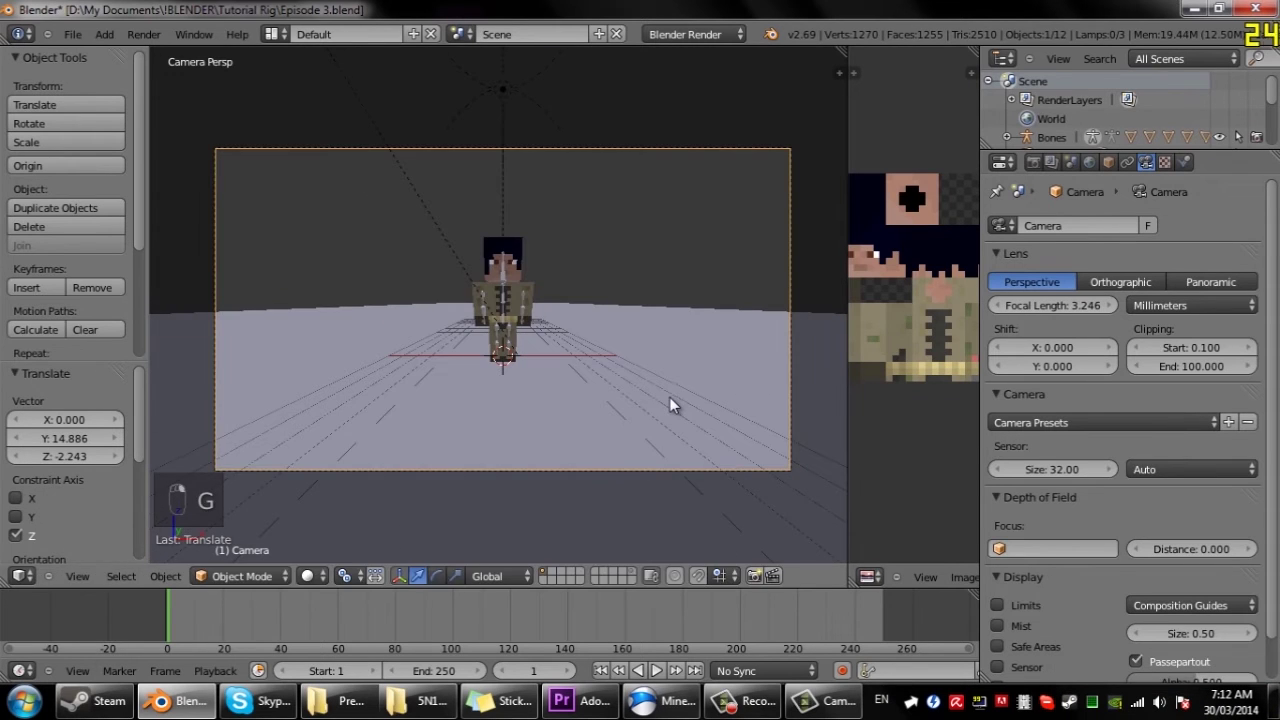
pyautogui.press('g')
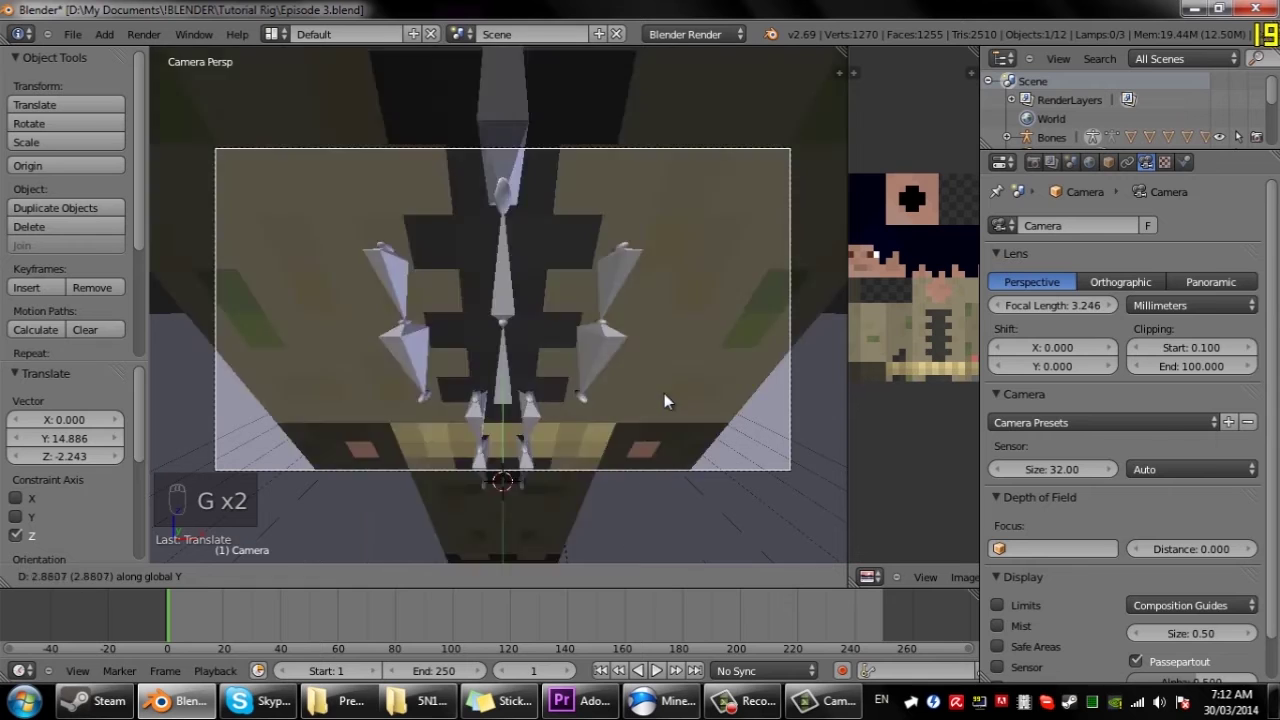
pyautogui.click(668, 395)
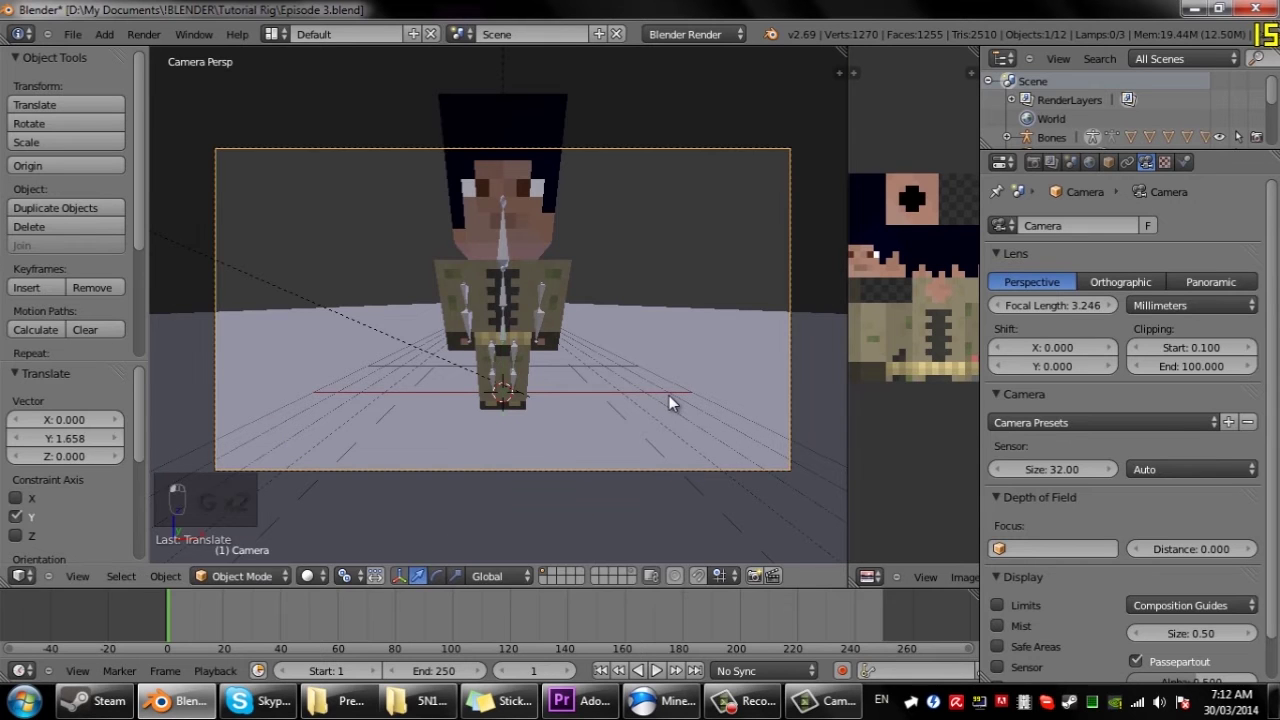
# Render a test view, then set the camera Focal Length to 16 mm
pyautogui.press('F12')
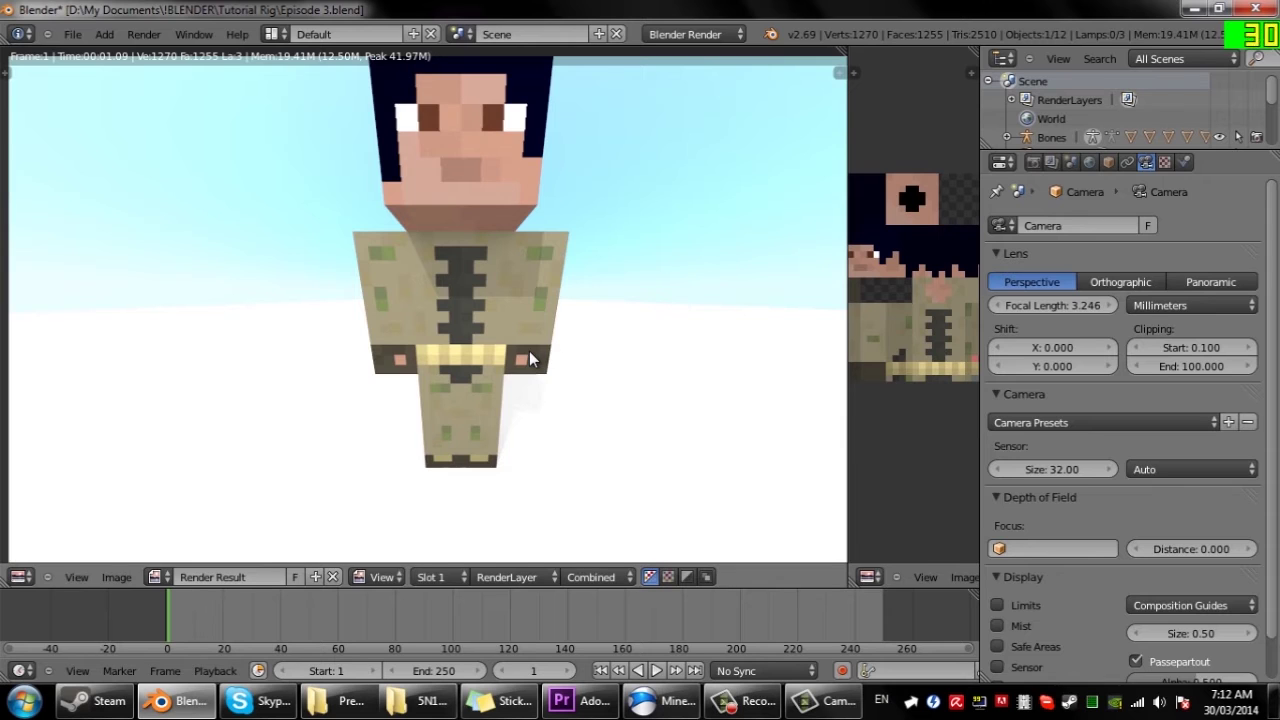
pyautogui.press('F11')
pyautogui.press('F11')
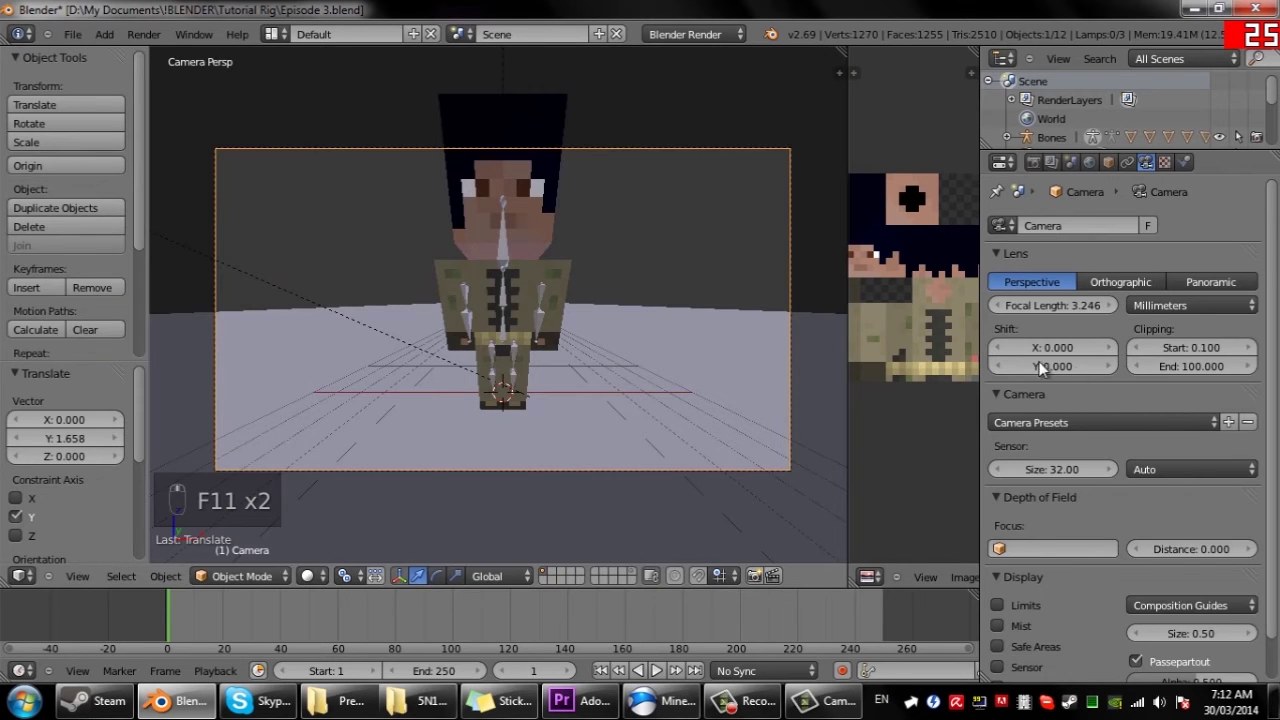
pyautogui.moveTo(1060, 301); pyautogui.dragTo(1055, 310)
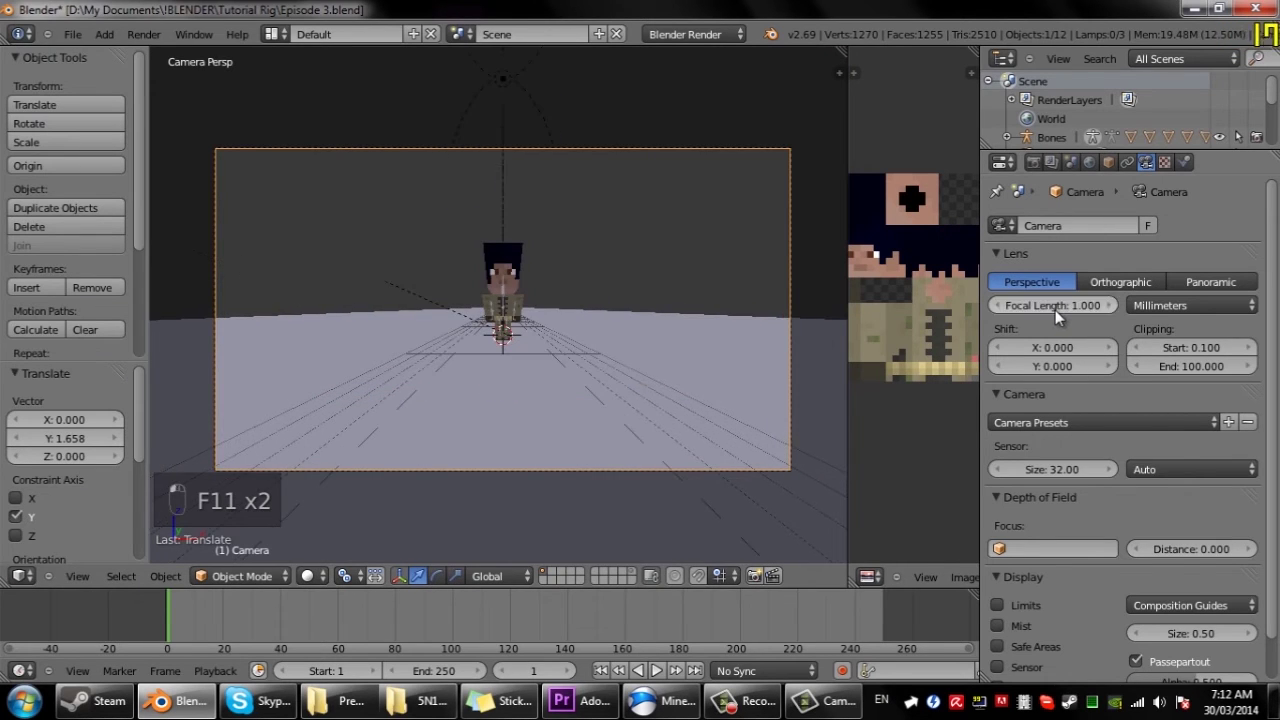
pyautogui.click(1055, 310)
pyautogui.write('16')
pyautogui.press('Return')
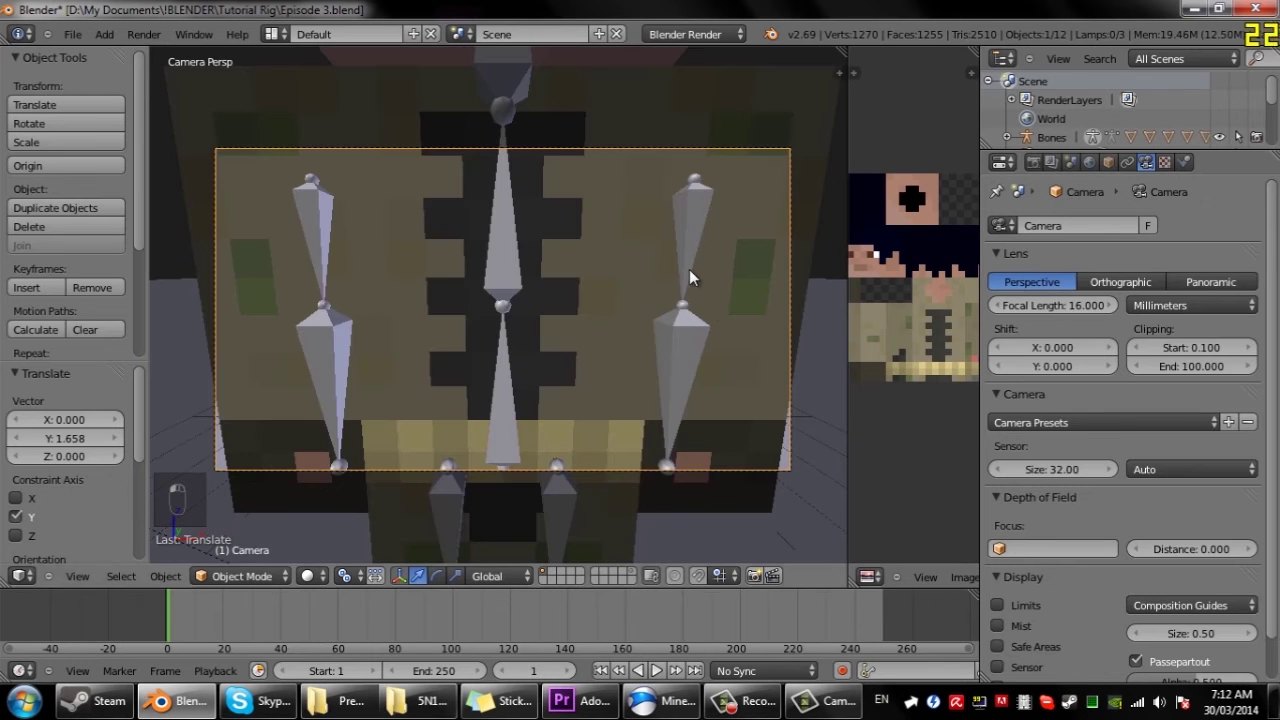
# Pull the camera back along its depth axis, deselect all, and save the file
pyautogui.press('g')
pyautogui.press('z')
pyautogui.press('z')
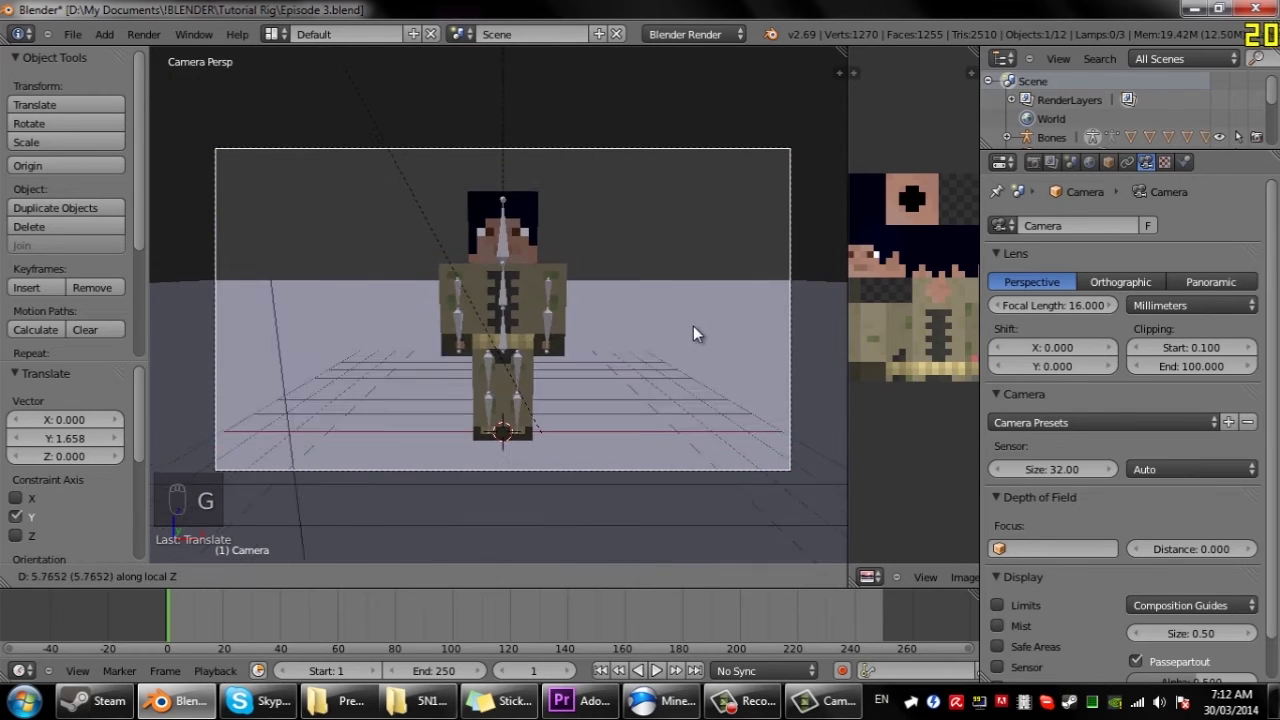
pyautogui.press('g')
pyautogui.click(695, 323)
pyautogui.press('a')
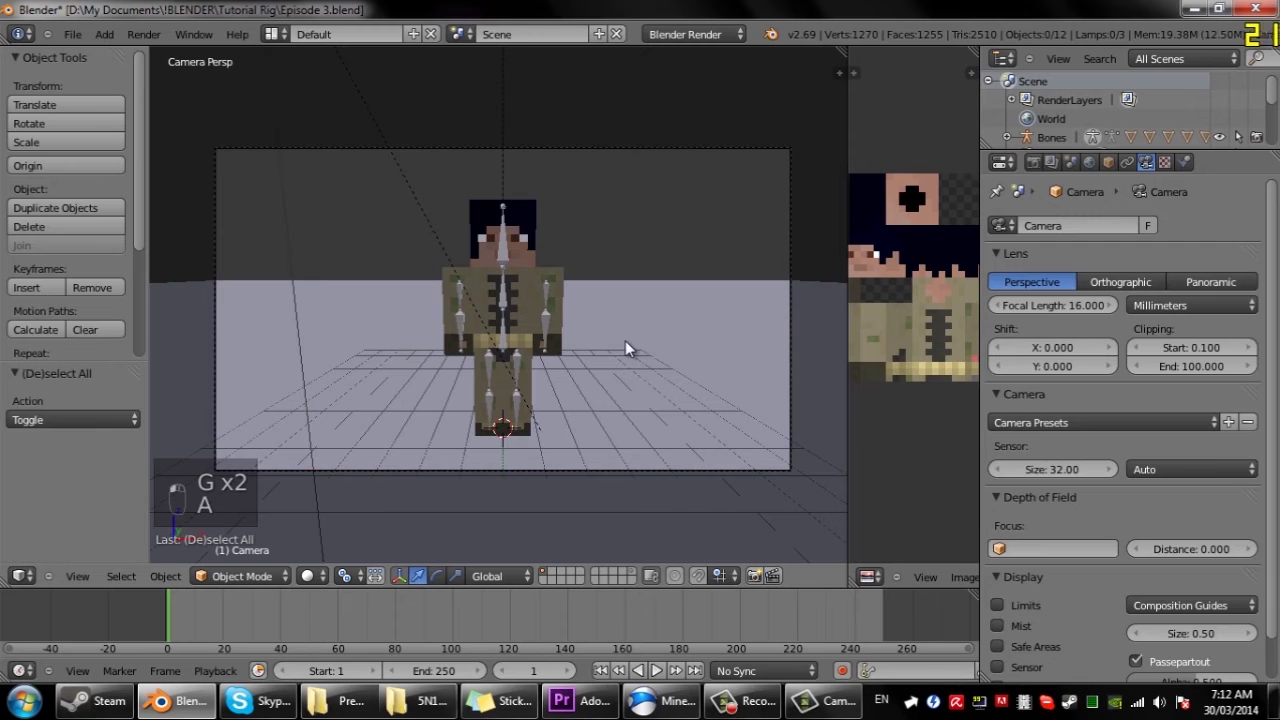
pyautogui.keyDown('shift'); pyautogui.moveTo(626, 348); pyautogui.dragTo(624, 348, button='middle'); pyautogui.keyUp('shift')
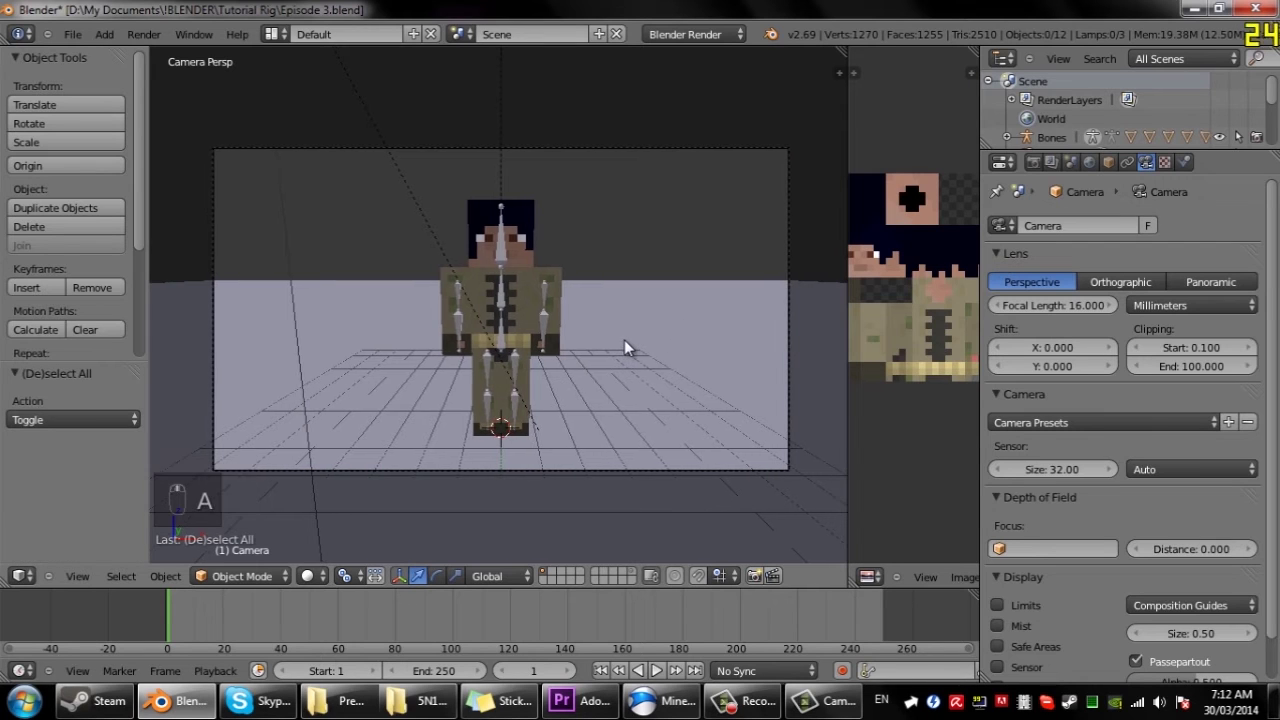
pyautogui.hotkey('ctrl', 's')
pyautogui.click(624, 339)
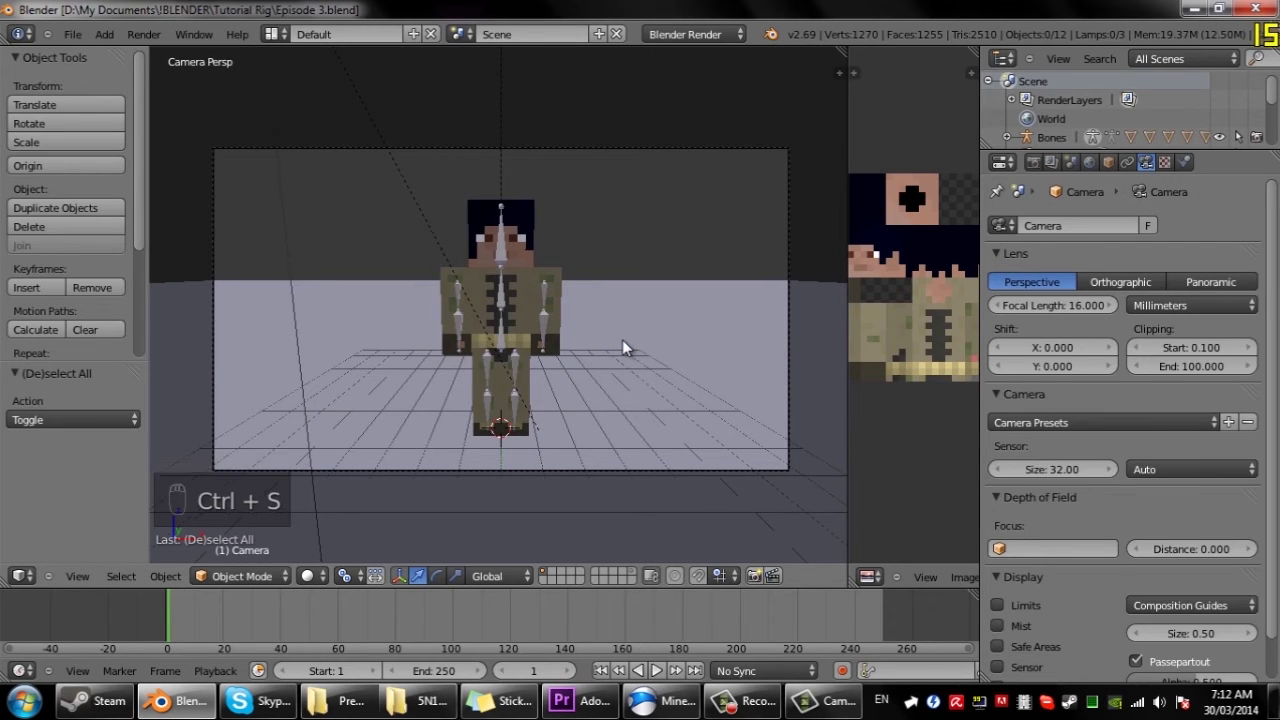
pyautogui.click(1089, 162)
# Enable mist in the World settings and re-render to preview the haze
pyautogui.scroll(-3, 1039, 494)
pyautogui.press('F12')
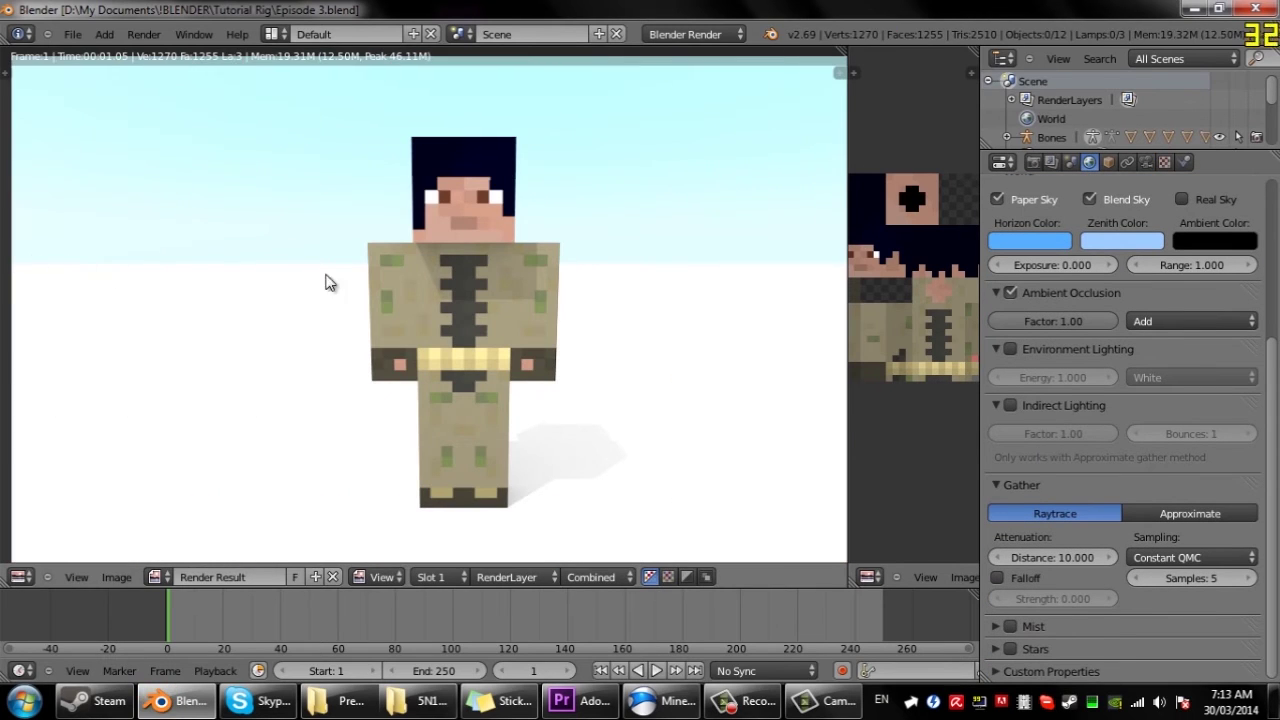
pyautogui.click(1010, 626)
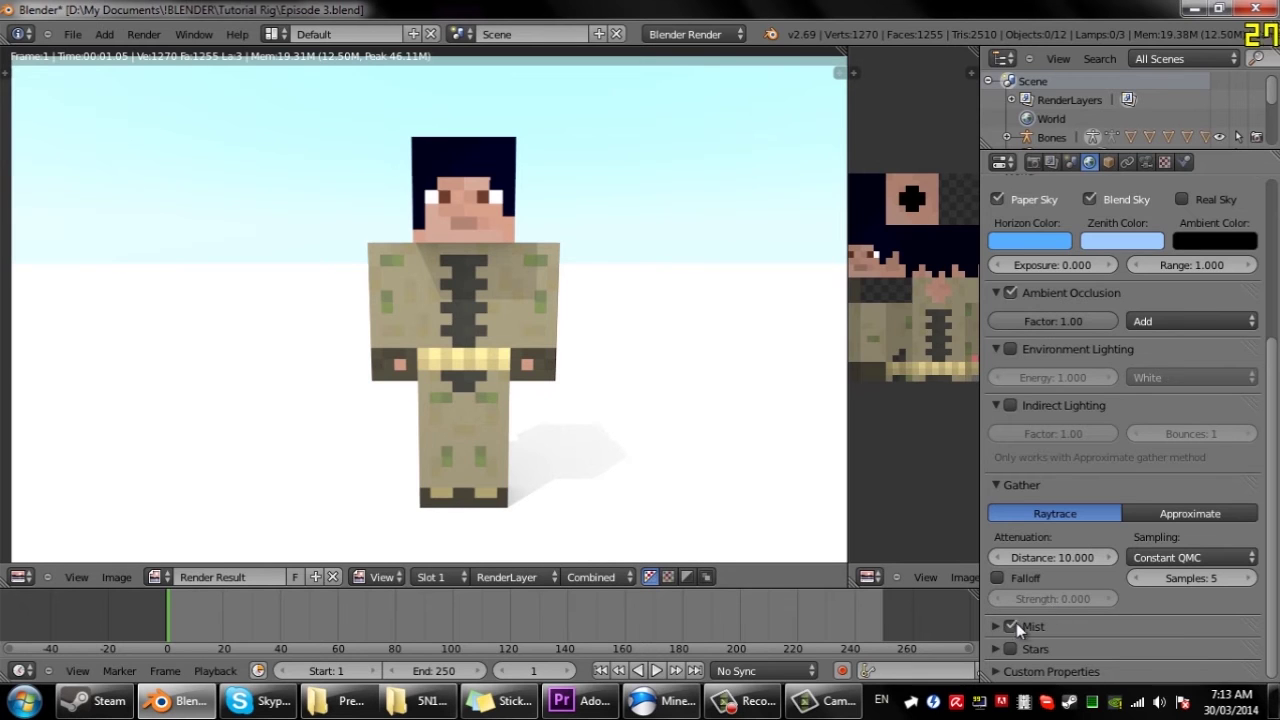
pyautogui.click(1002, 626)
pyautogui.scroll(2, 1050, 500)
pyautogui.scroll(-3, 1090, 240)
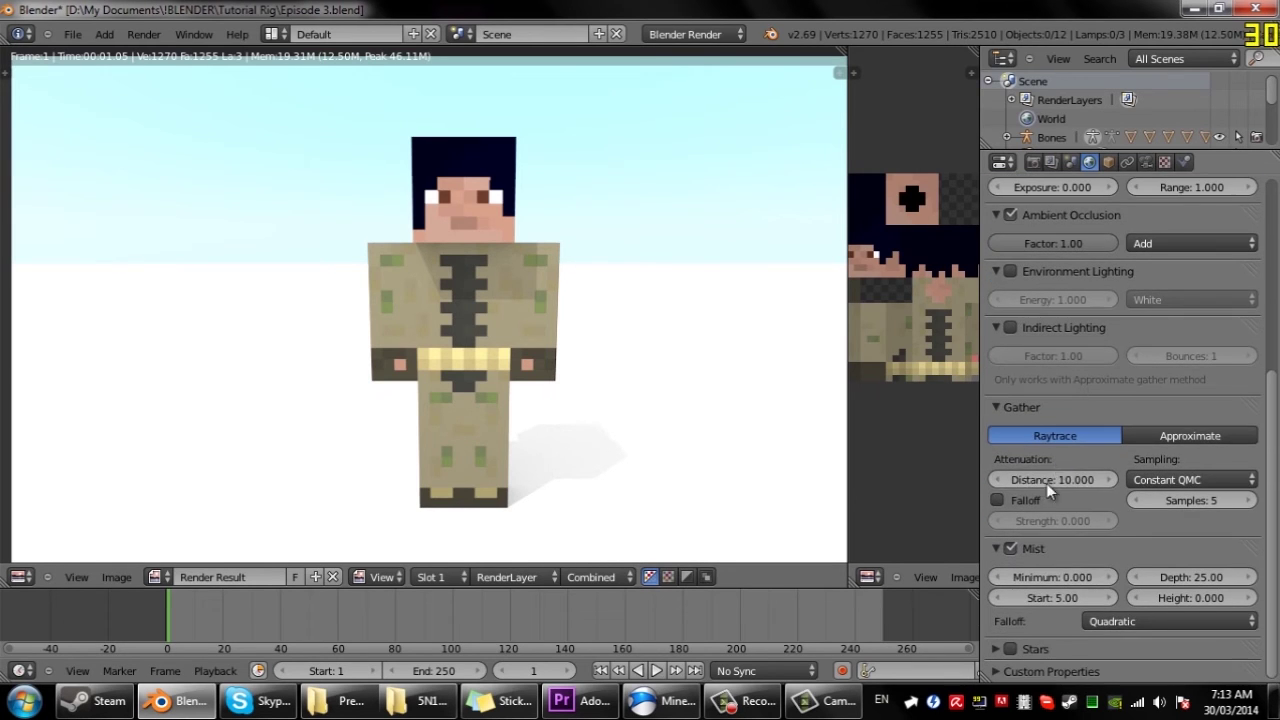
pyautogui.press('F12')
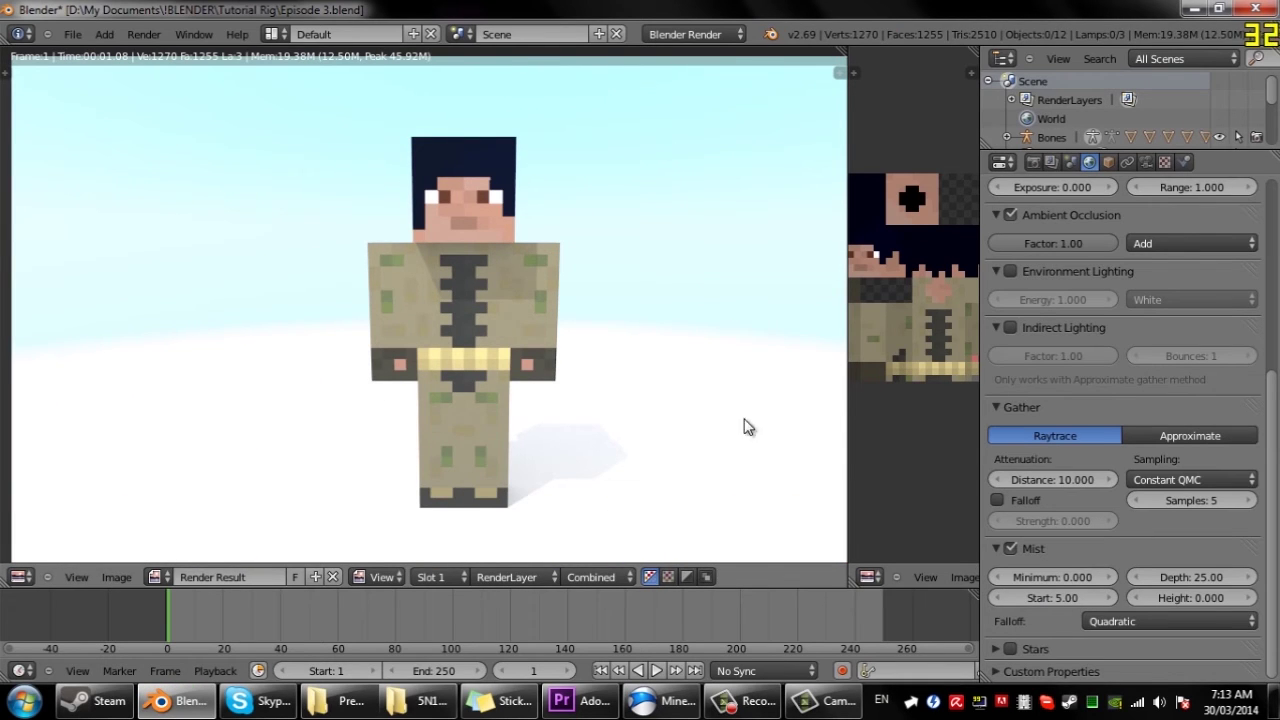
# Try mist start values of 10, 25 and 20, rendering after each
pyautogui.click(1016, 594)
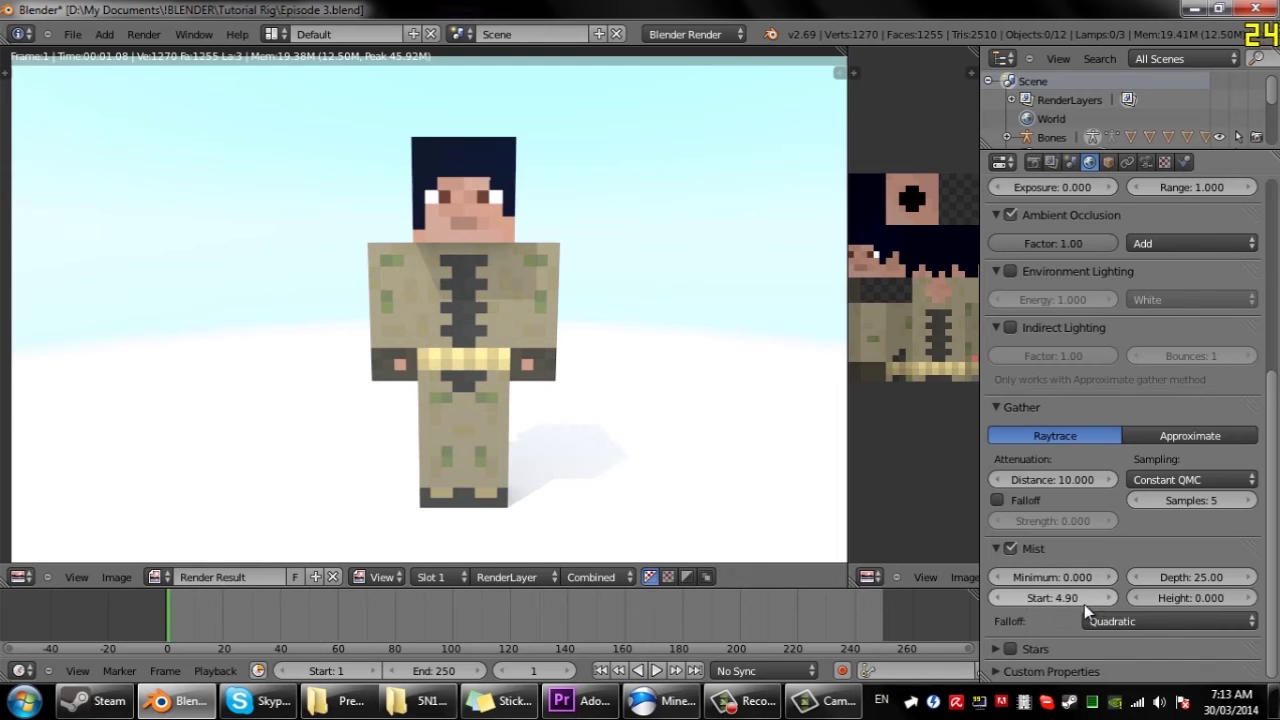
pyautogui.click(1072, 597)
pyautogui.write('10')
pyautogui.press('Return')
pyautogui.press('F12')
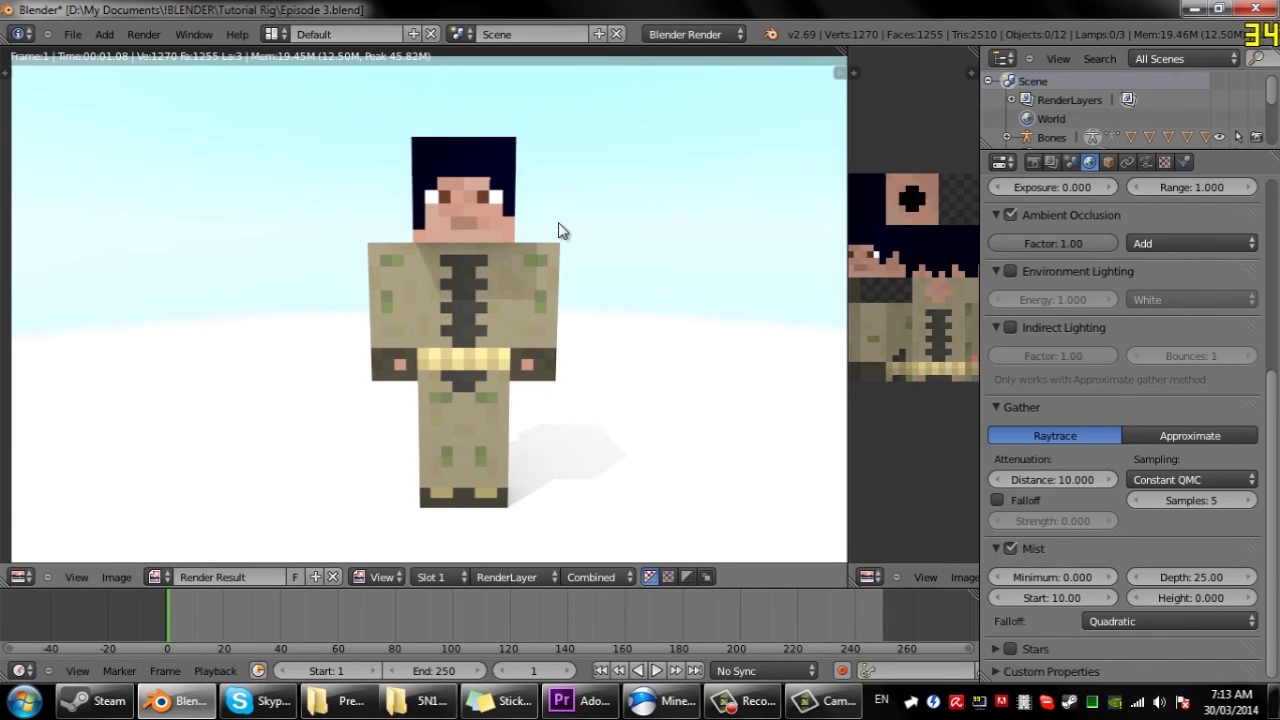
pyautogui.click(1061, 596)
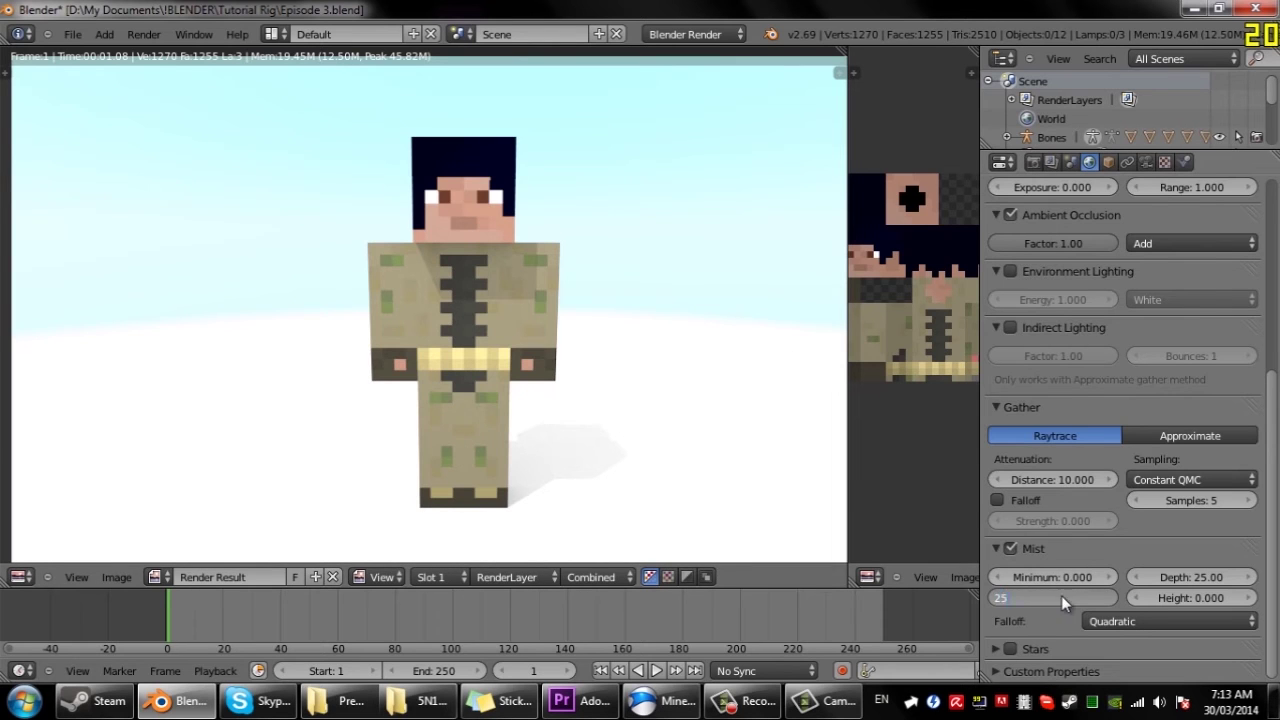
pyautogui.write('25')
pyautogui.press('Return')
pyautogui.press('F12')
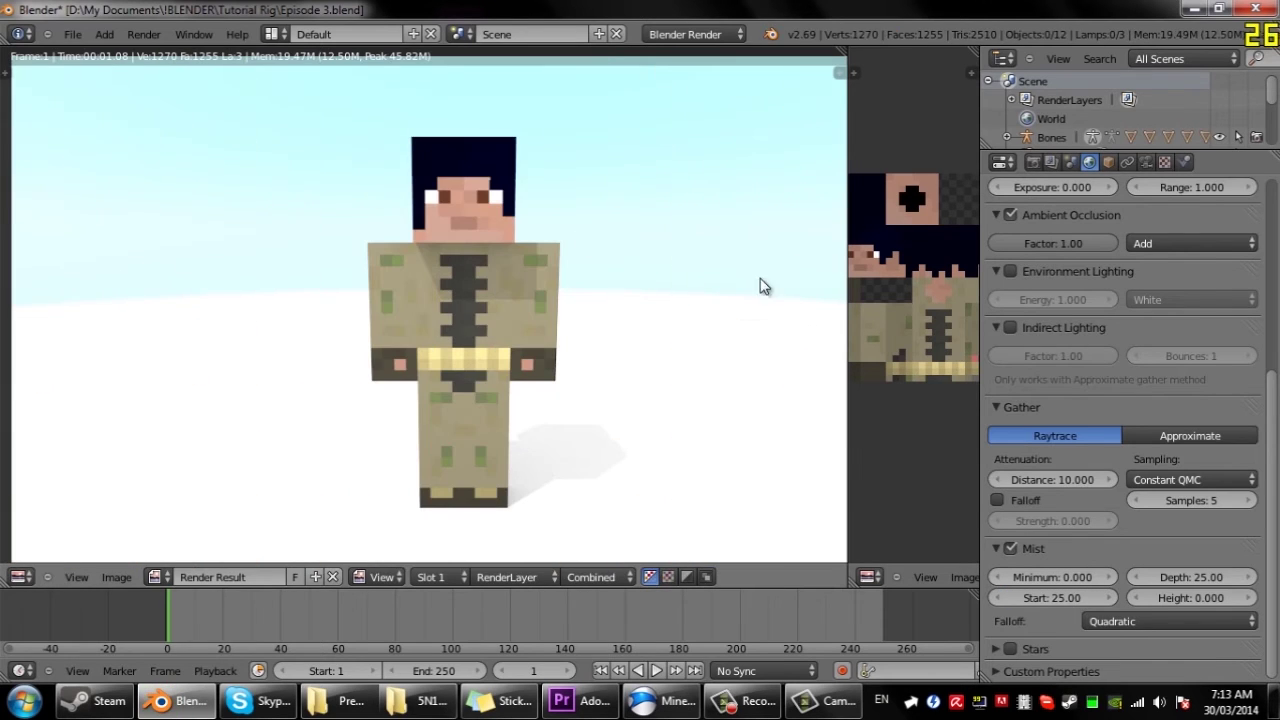
pyautogui.click(1048, 597)
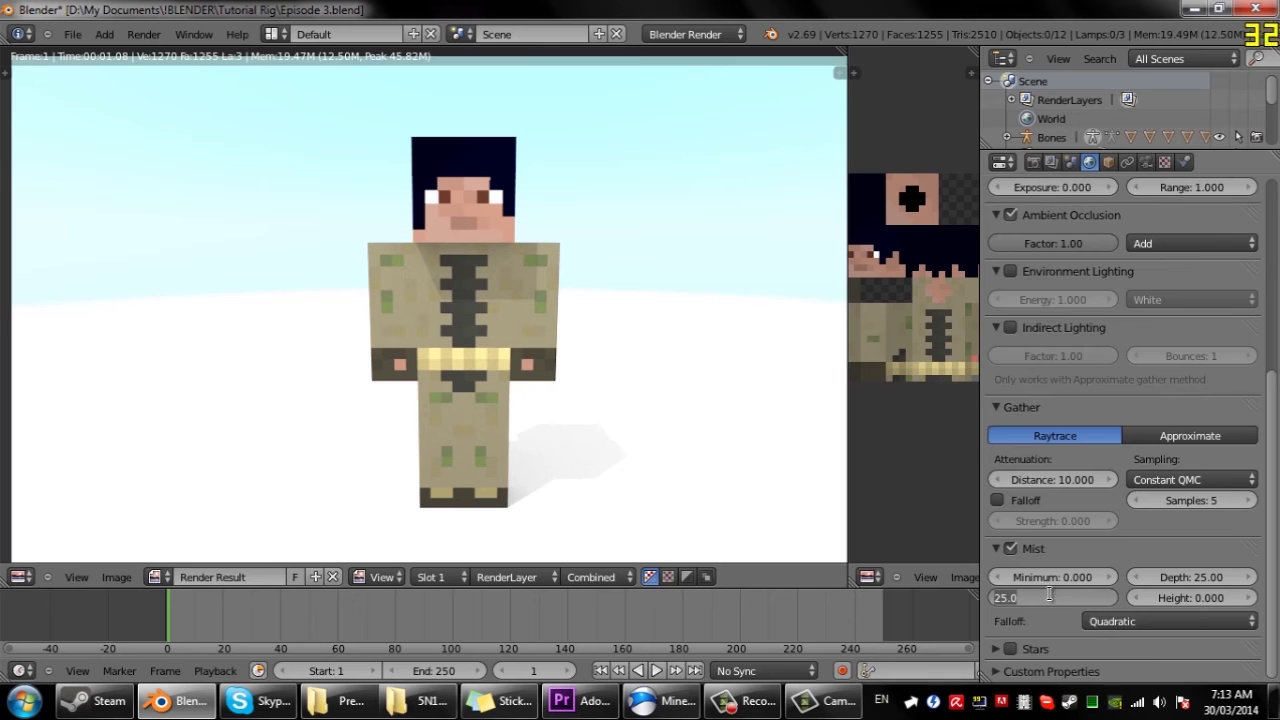
pyautogui.write('20')
pyautogui.press('Return')
pyautogui.press('F12')
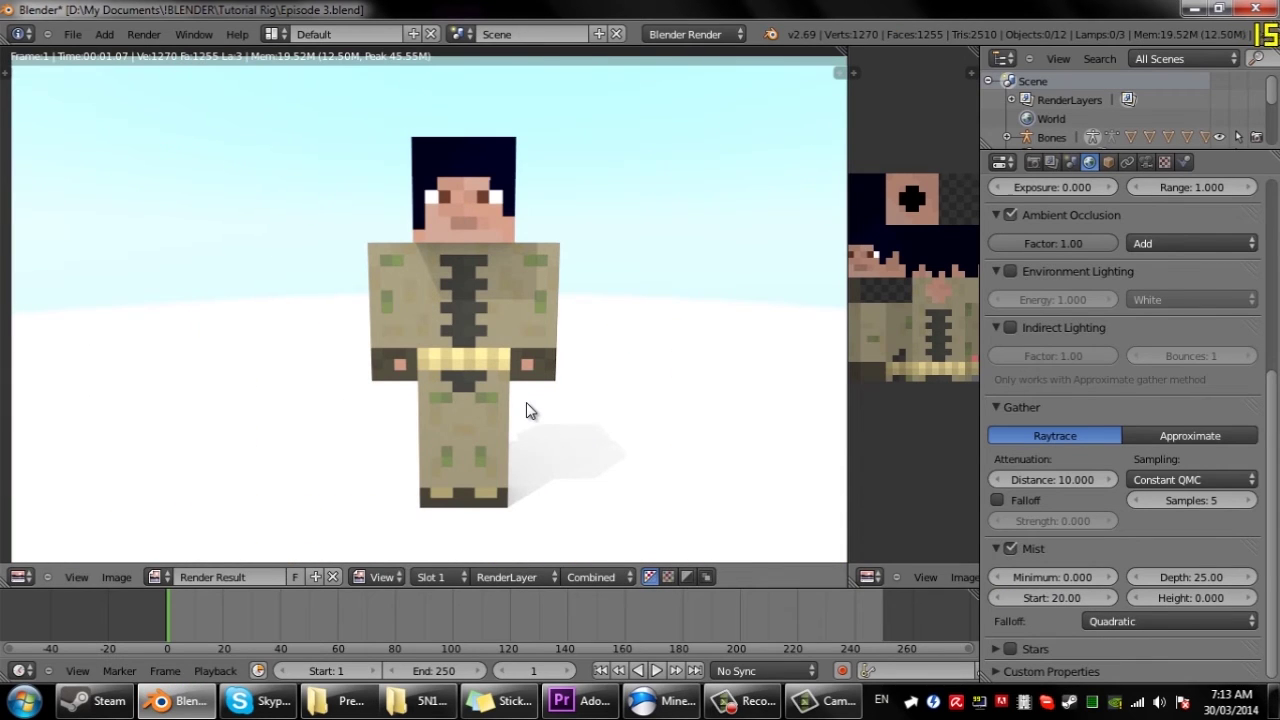
# Try mist start 15, settle on 10, re-render and save the file
pyautogui.click(1063, 597)
pyautogui.write('15')
pyautogui.press('Return')
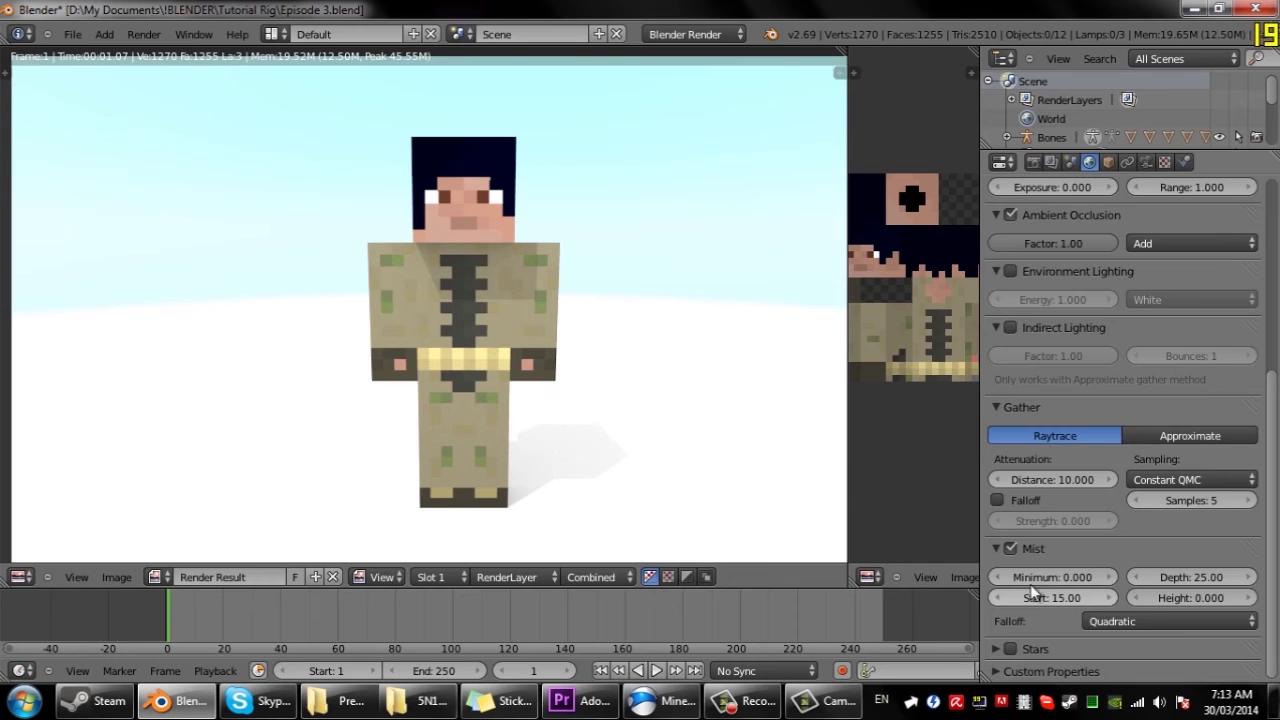
pyautogui.press('F12')
pyautogui.press('F11')
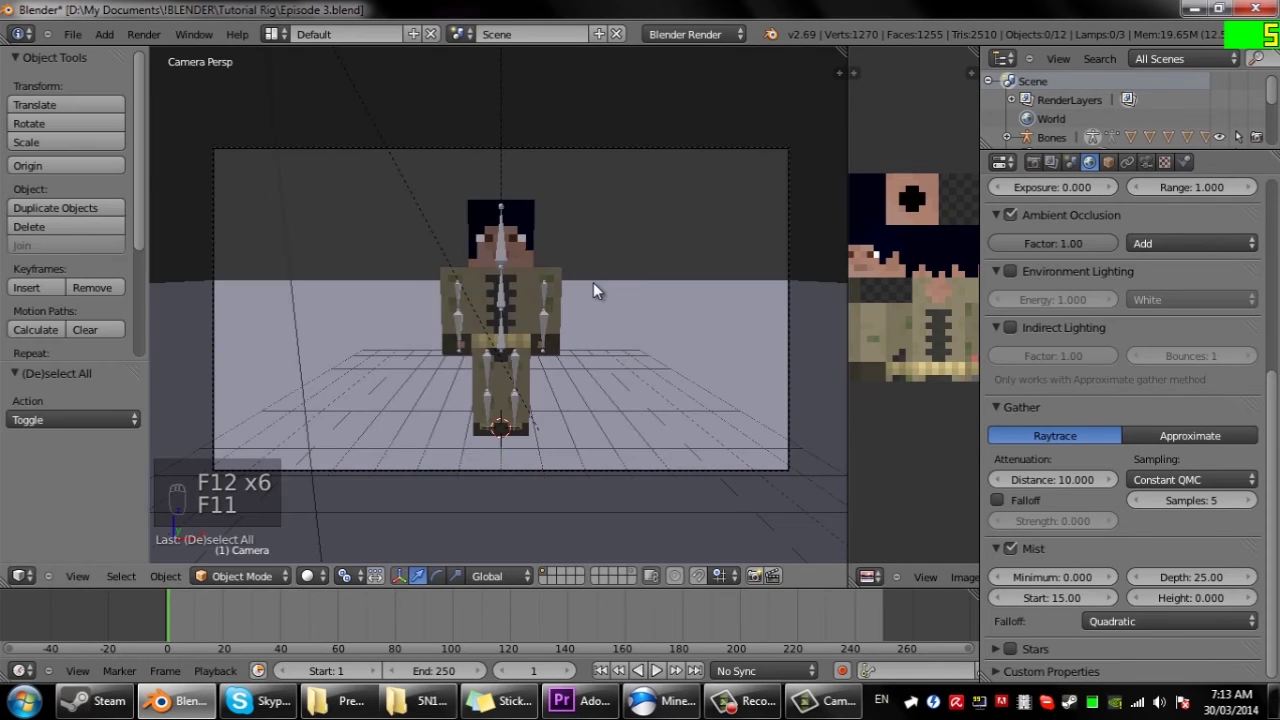
pyautogui.press('F11')
pyautogui.press('F11')
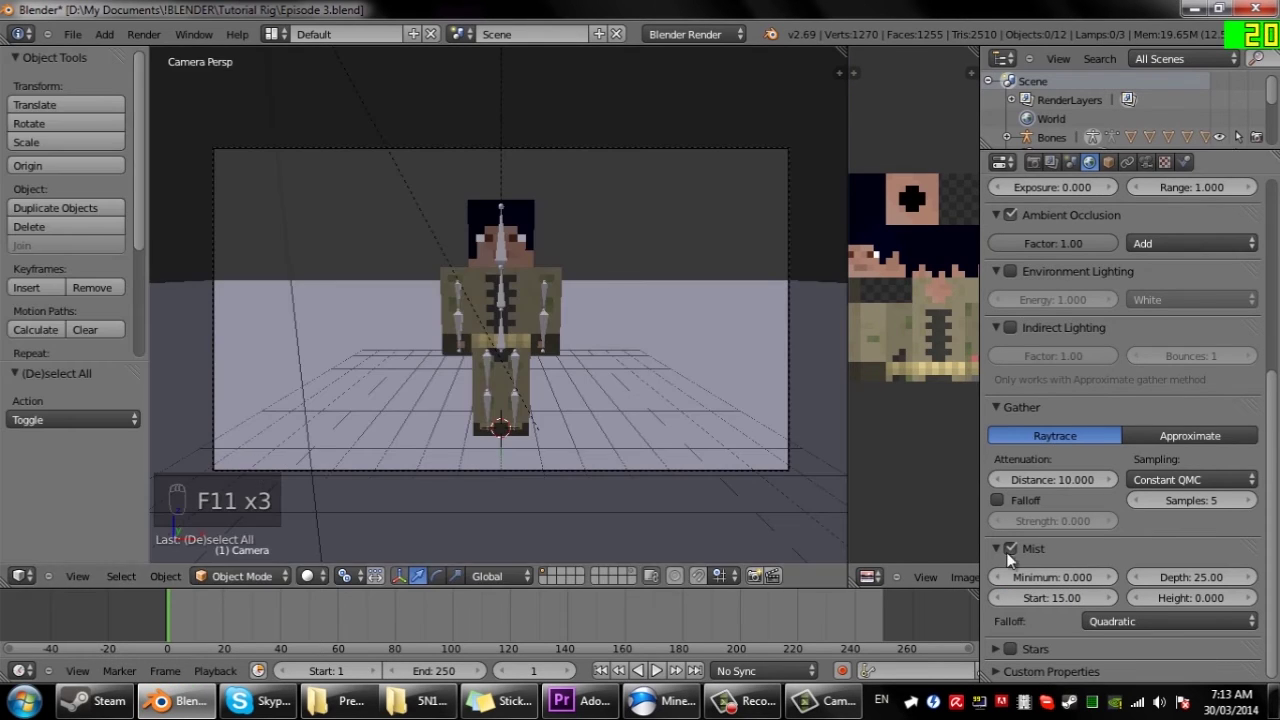
pyautogui.click(1050, 597)
pyautogui.write('10')
pyautogui.press('Return')
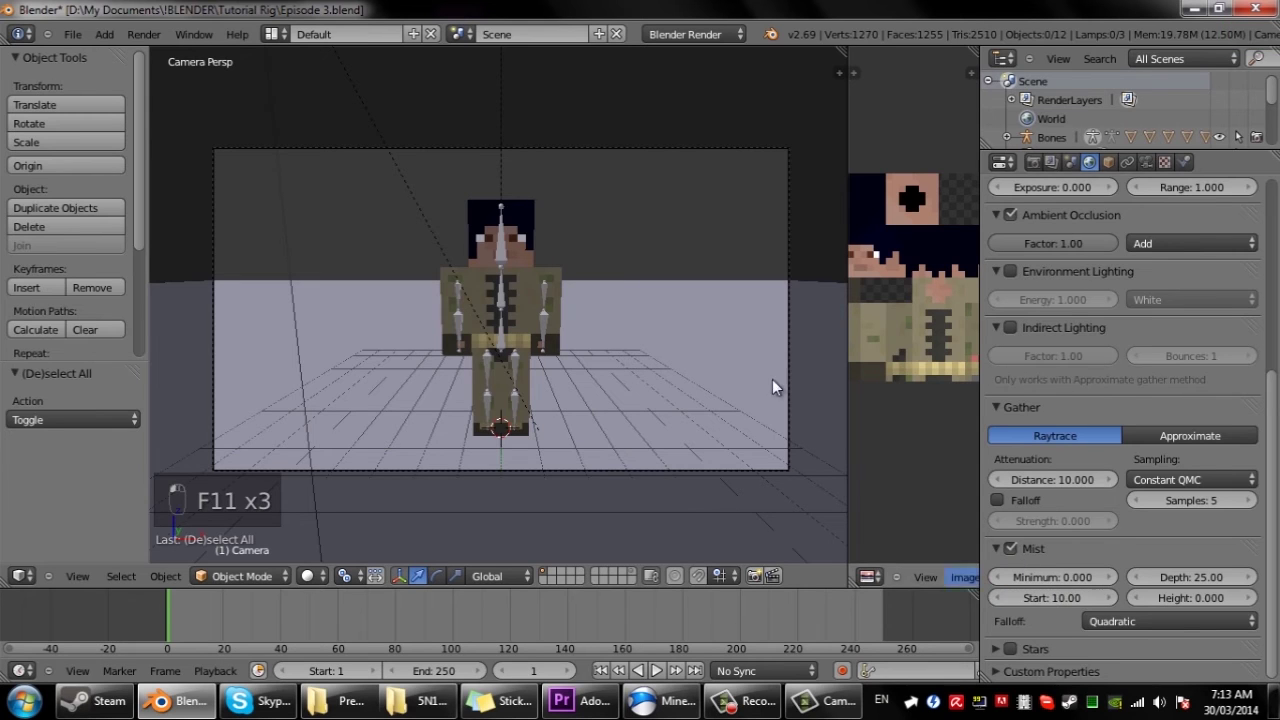
pyautogui.press('F12')
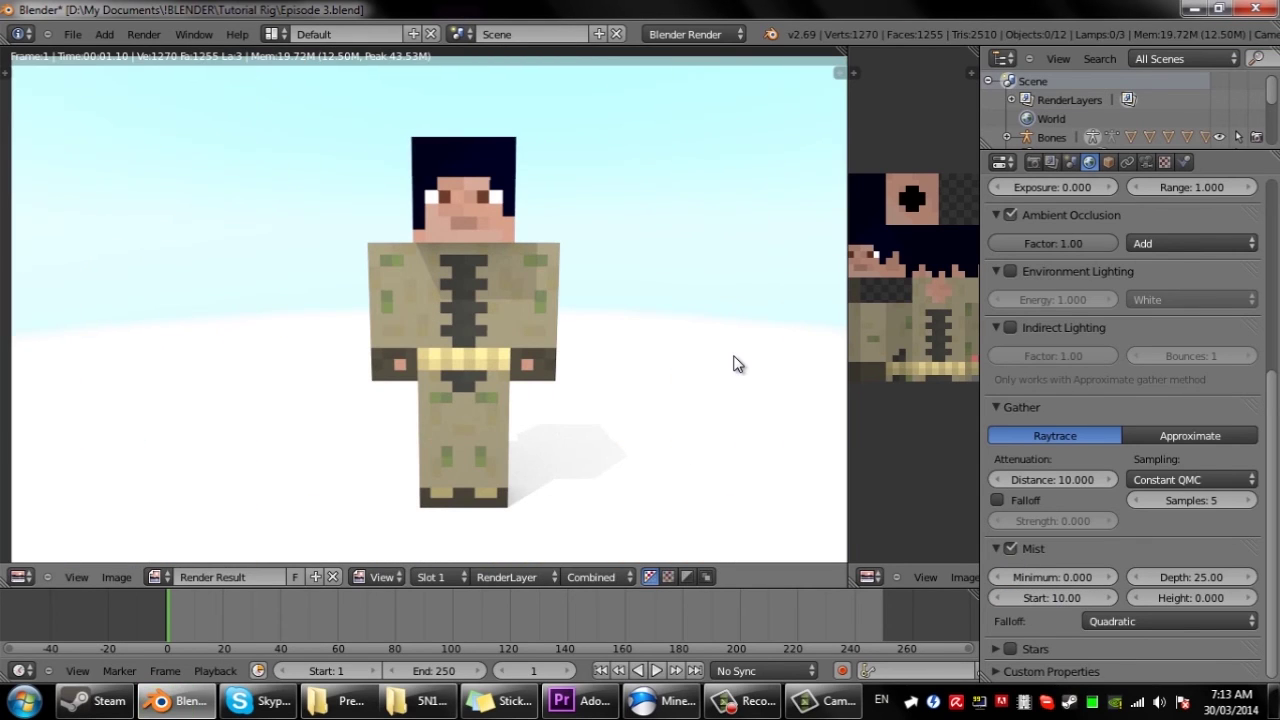
pyautogui.hotkey('ctrl', 's')
pyautogui.click(737, 362)
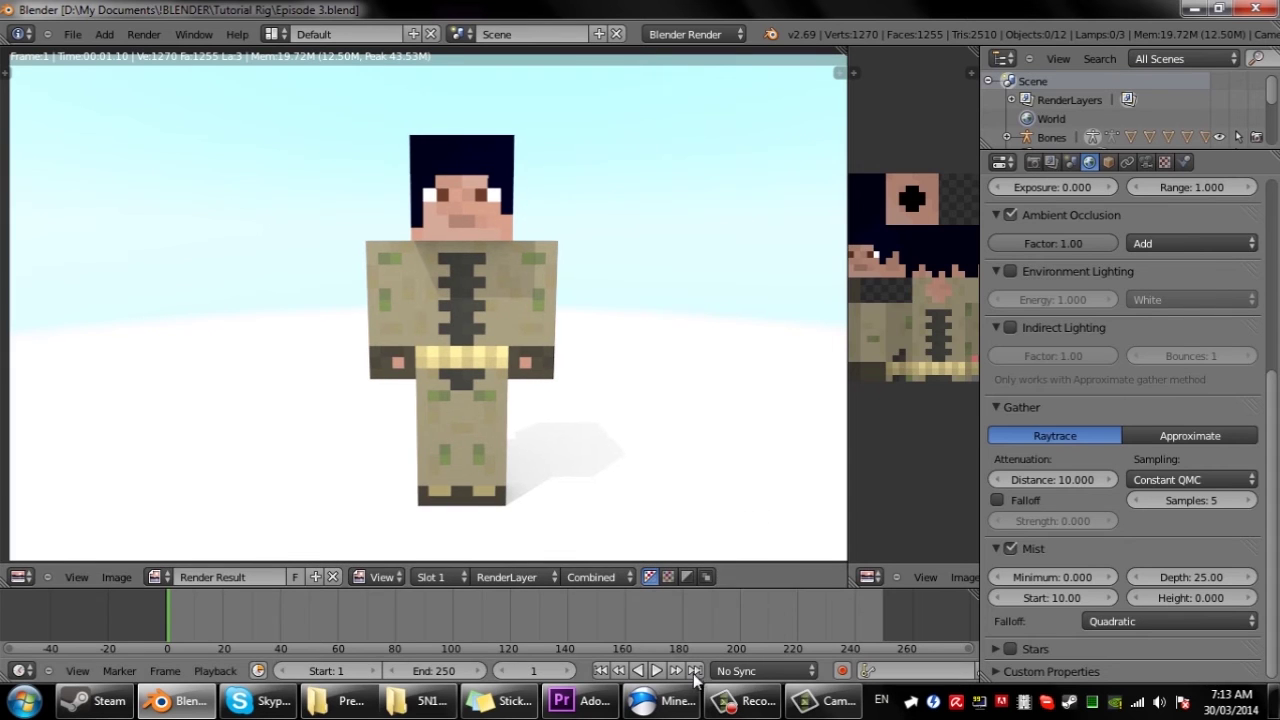
# Read the Blender tutorial episode list on the Minecraft forum, then return to Blender
pyautogui.click(675, 700)
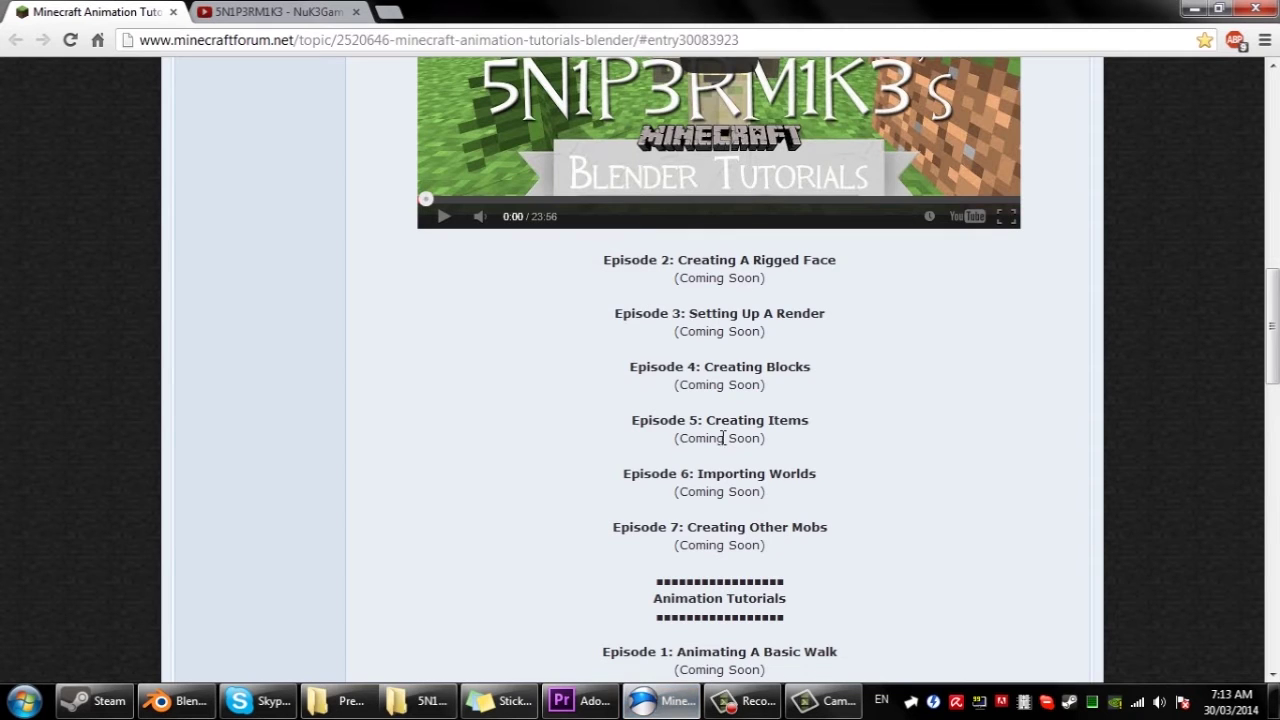
pyautogui.moveTo(633, 379); pyautogui.dragTo(784, 402)
pyautogui.click(785, 412)
pyautogui.scroll(15, 405, 421)
pyautogui.scroll(2, 398, 477)
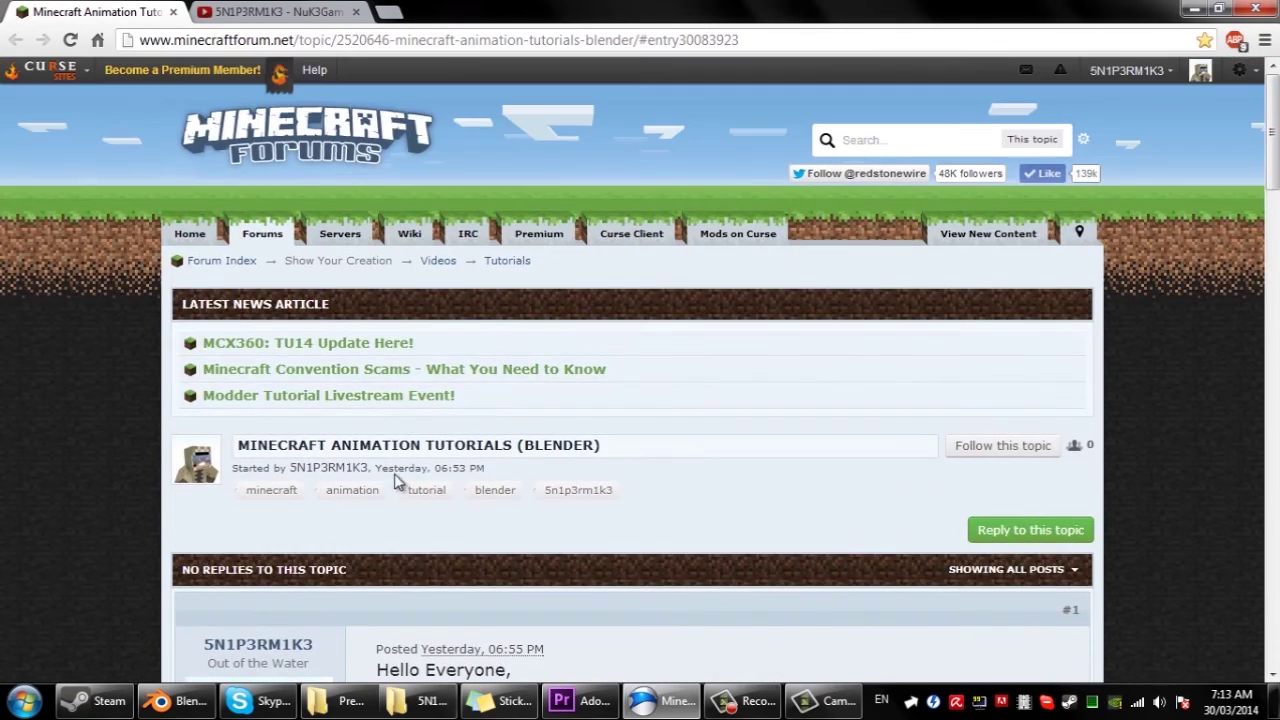
pyautogui.scroll(-8, 394, 479)
pyautogui.scroll(-2, 394, 487)
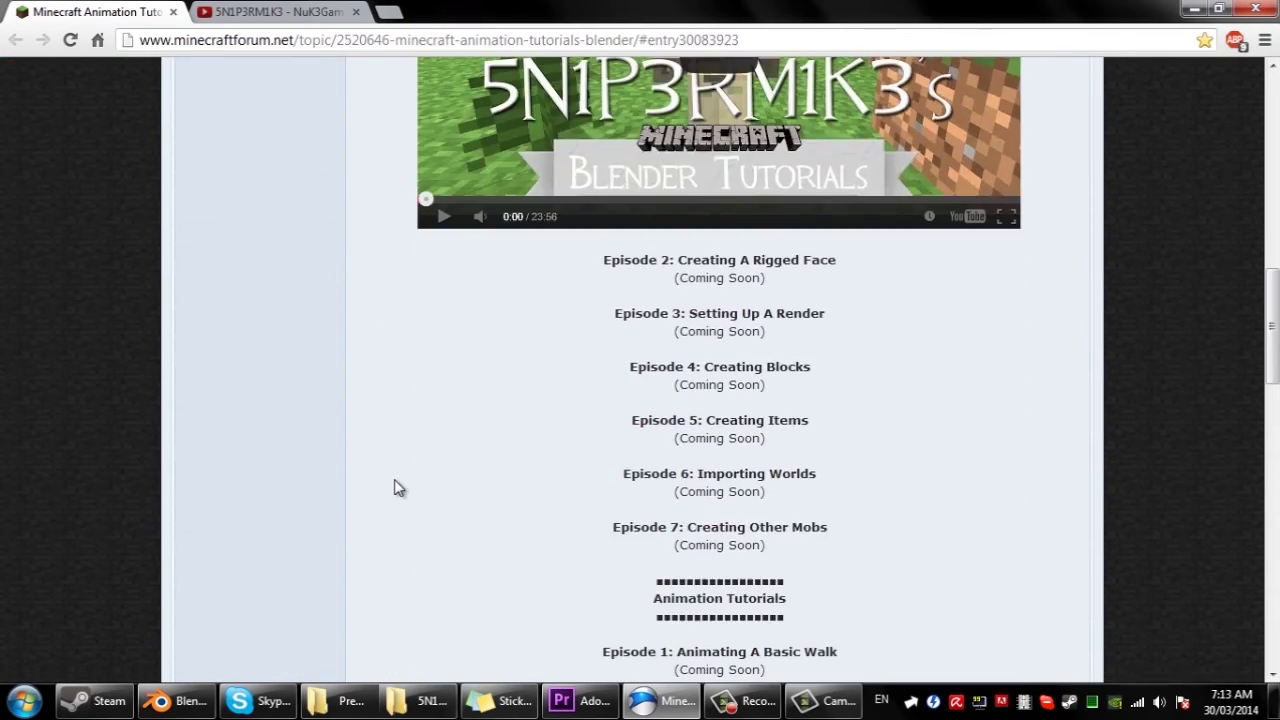
pyautogui.hotkey('alt', 'Tab')
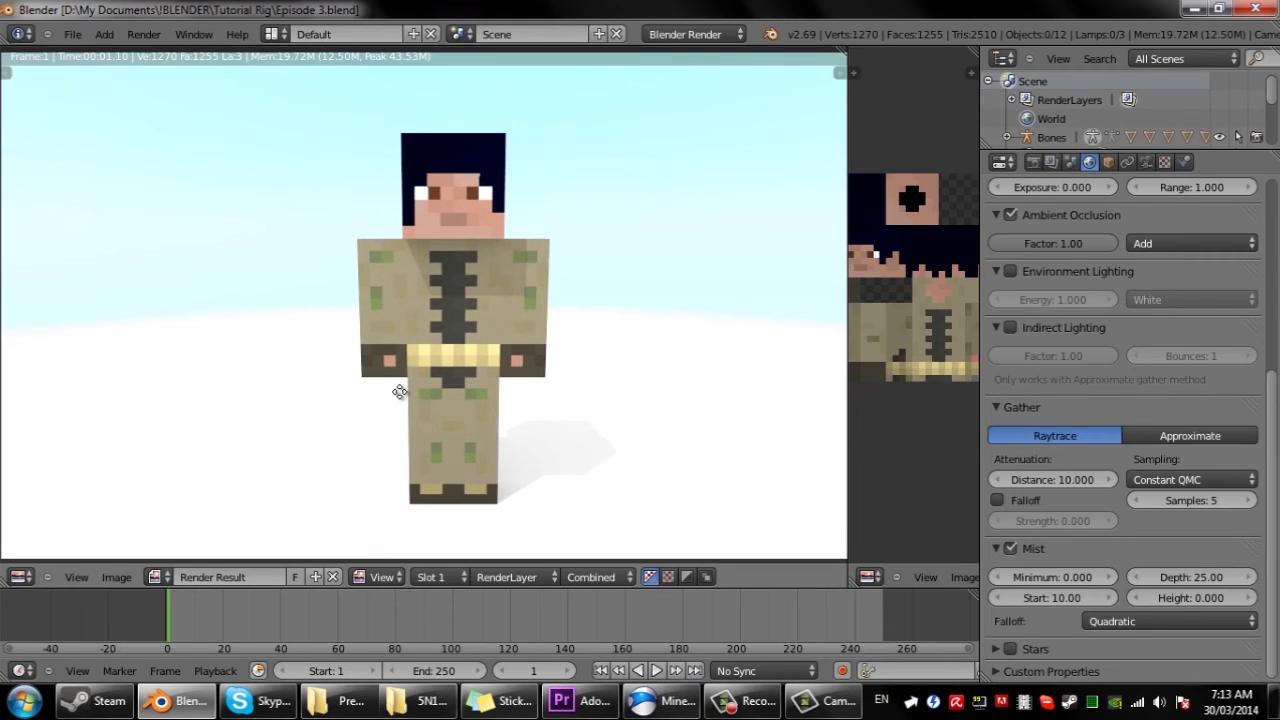
# Orbit the view around the character and render the scene again
pyautogui.moveTo(400, 389); pyautogui.dragTo(394, 389, button='middle')
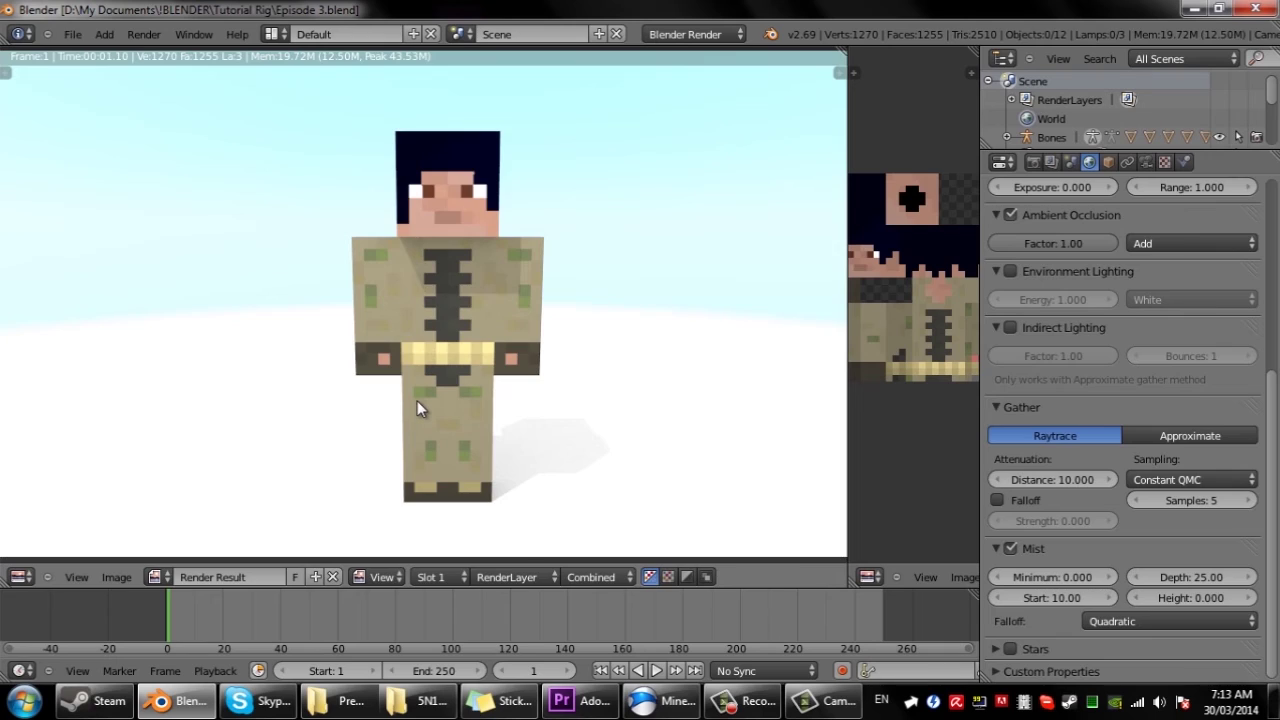
pyautogui.press('F11')
pyautogui.moveTo(615, 393); pyautogui.dragTo(579, 357, button='middle')
pyautogui.scroll(-4, 580, 366)
pyautogui.press('F12')
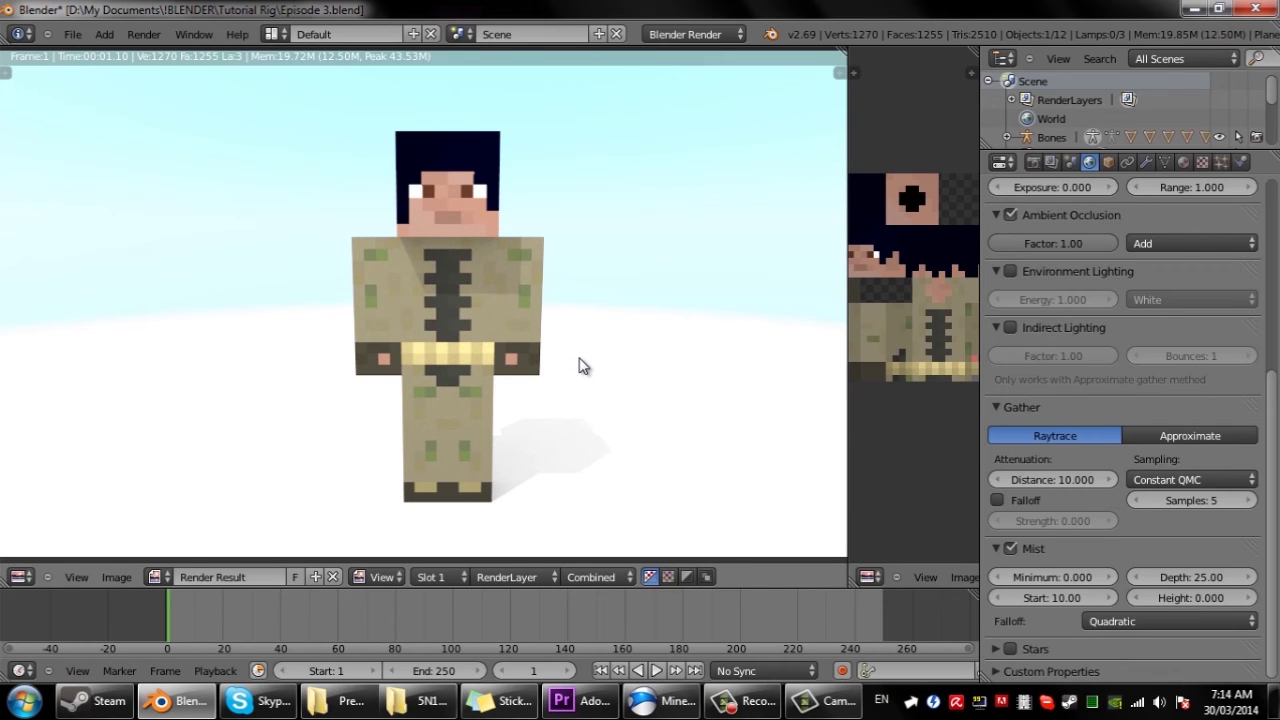
# Check the Episode 6 entry on the forum page and switch back to Blender
pyautogui.click(662, 700)
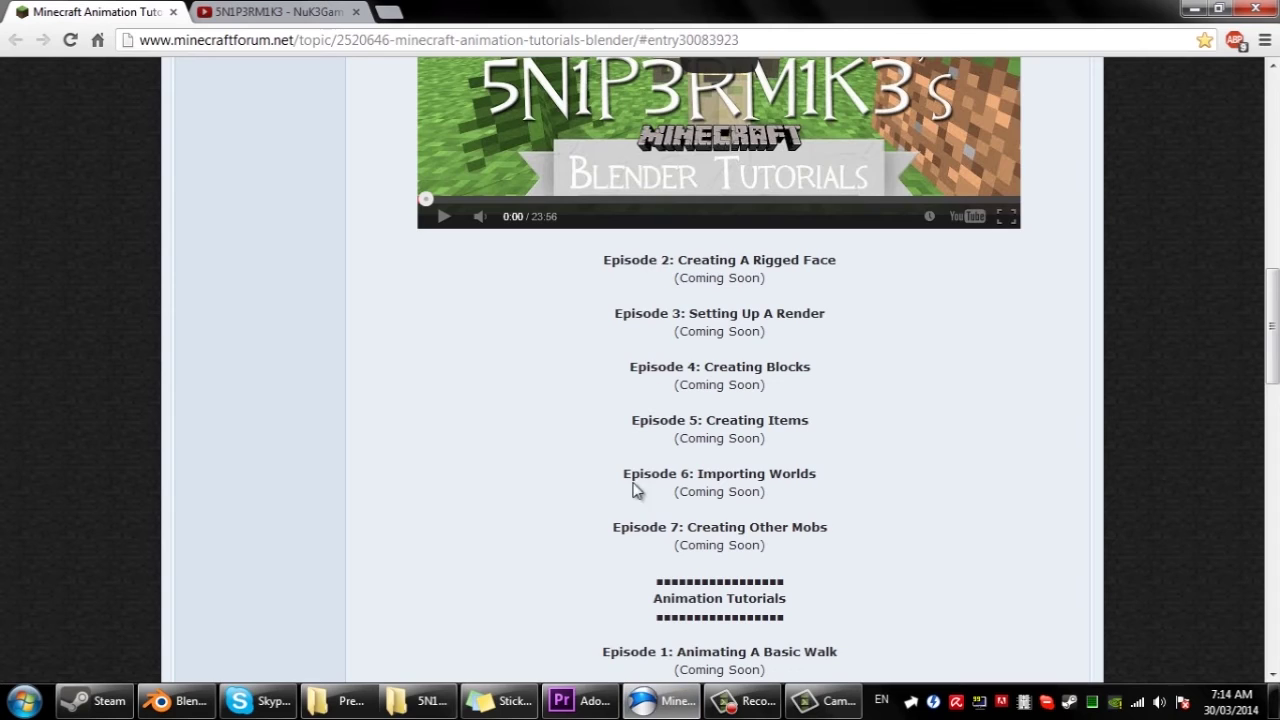
pyautogui.moveTo(770, 493); pyautogui.dragTo(626, 384)
pyautogui.scroll(-1, 634, 466)
pyautogui.click(797, 414)
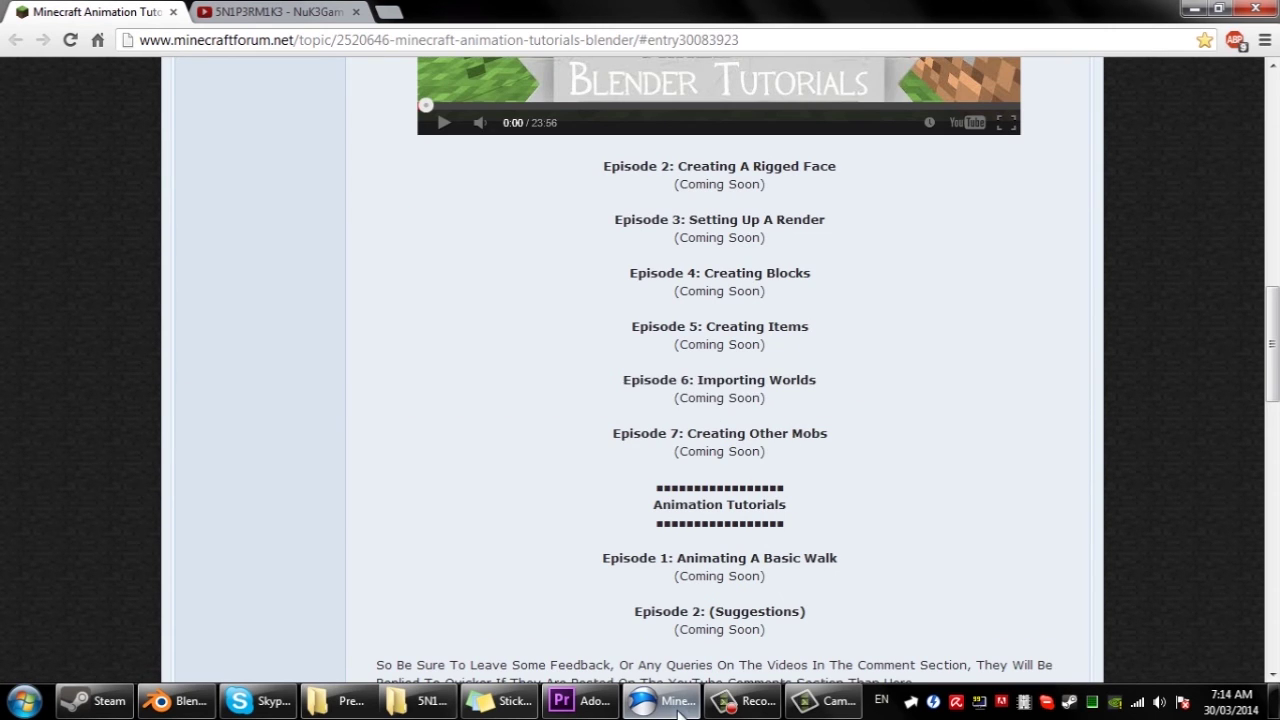
pyautogui.hotkey('alt', 'Tab')
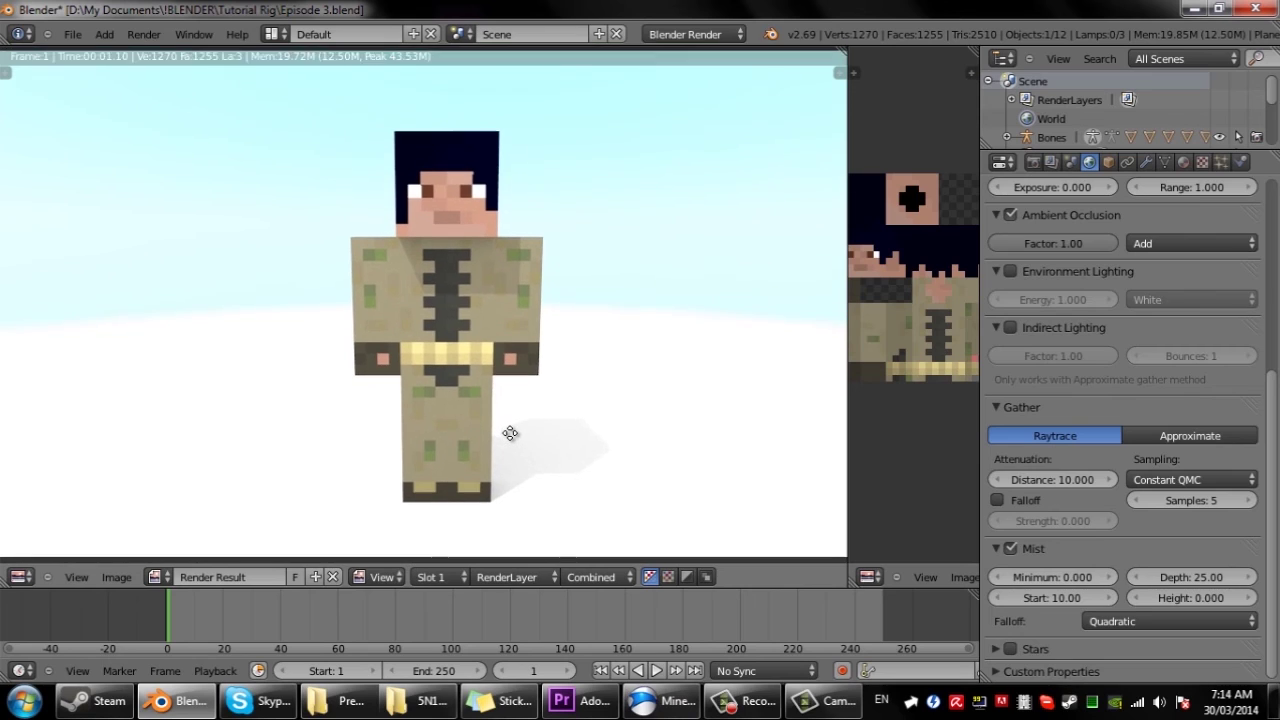